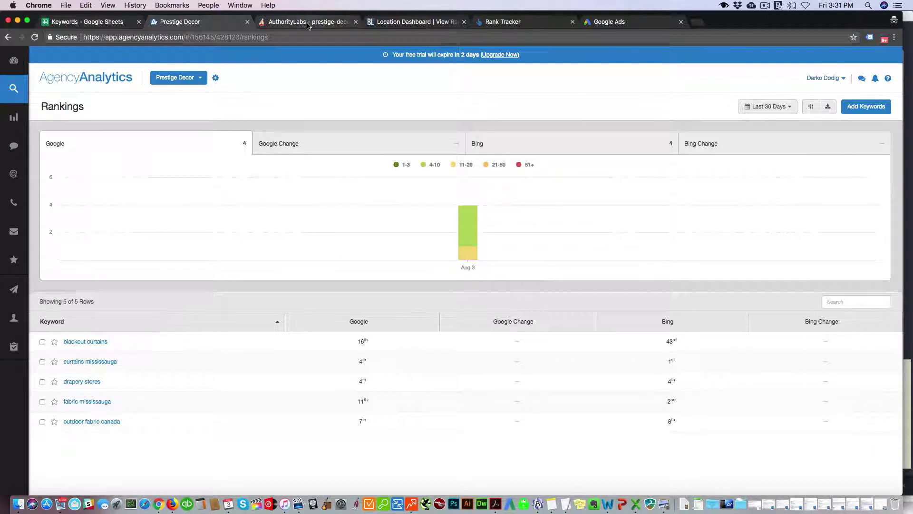
Look through the keyword rankings in AuthorityLabs, BrightLocal, Ahrefs Rank Tracker and the desktop Rank Tracker application
left_click(307, 22)
left_click(381, 22)
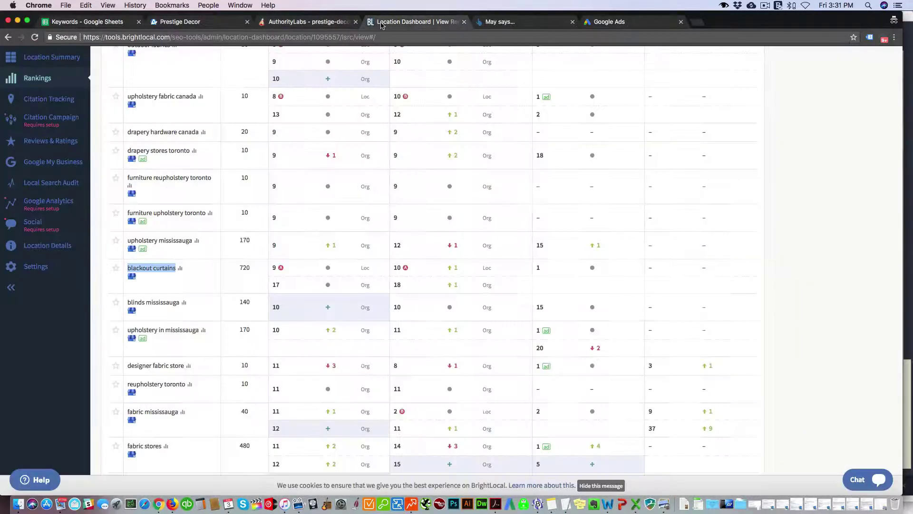
left_click(487, 24)
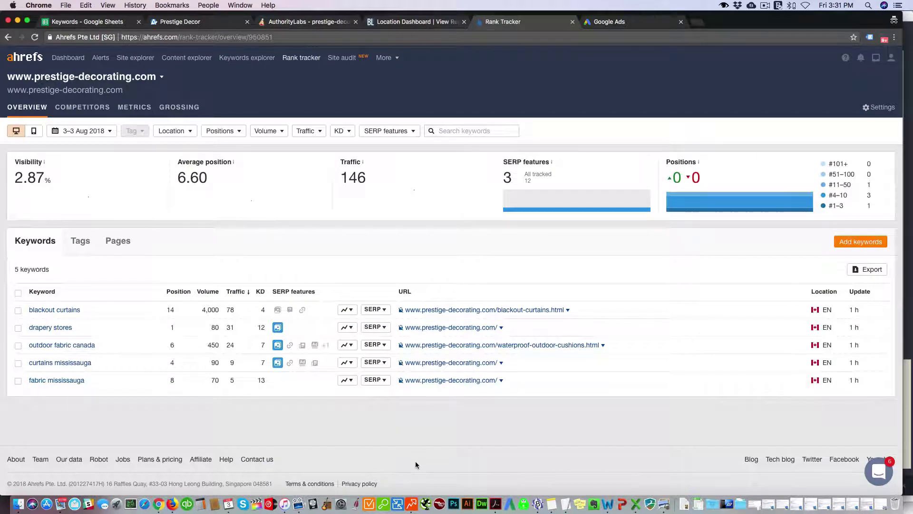
left_click(412, 505)
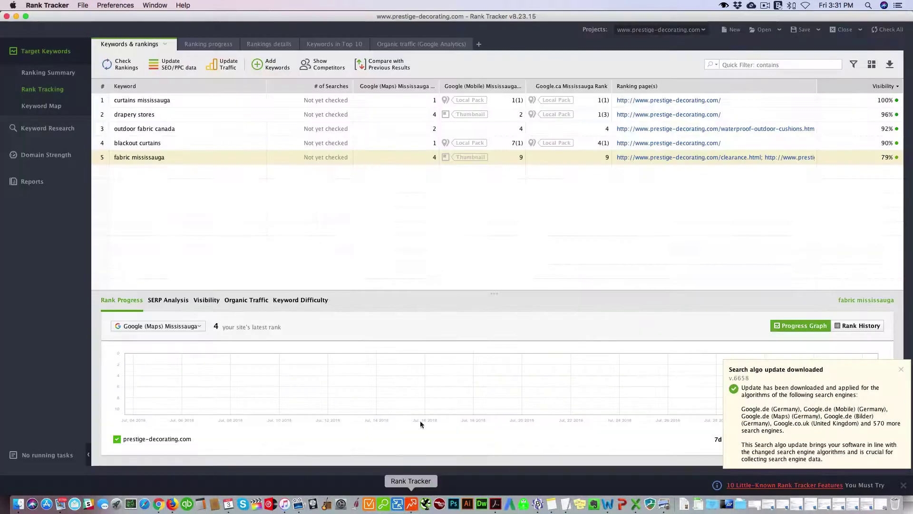
Switch back to Chrome and review the queries and their Search Console positions in the Keywords spreadsheet
left_click(158, 505)
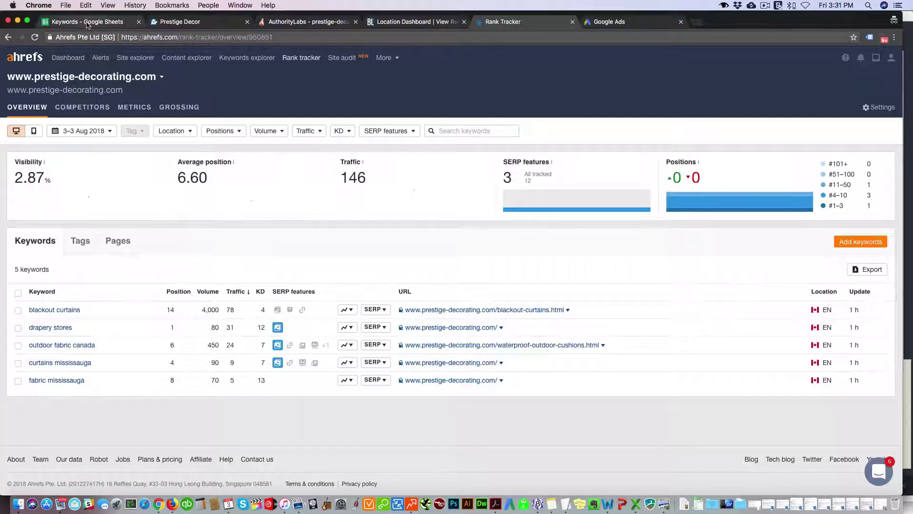
left_click(88, 21)
left_click_drag(66, 146, 67, 189)
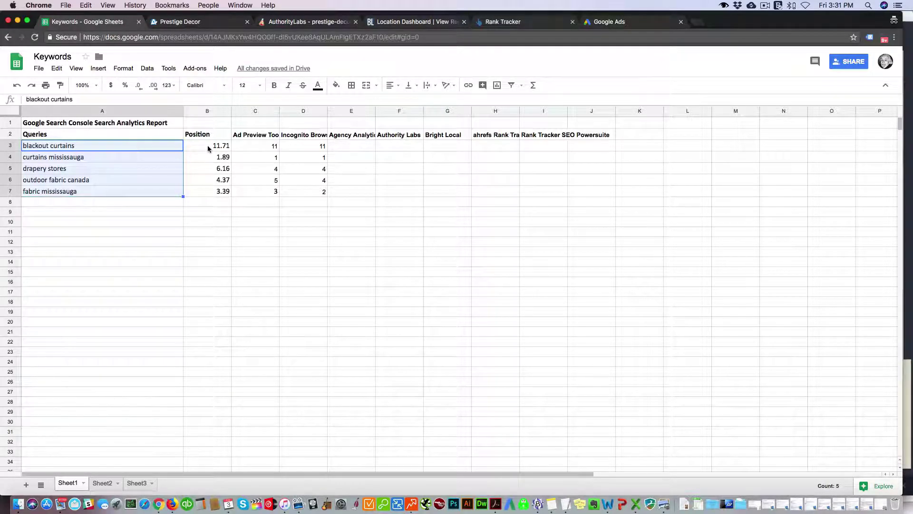
left_click_drag(207, 144, 207, 191)
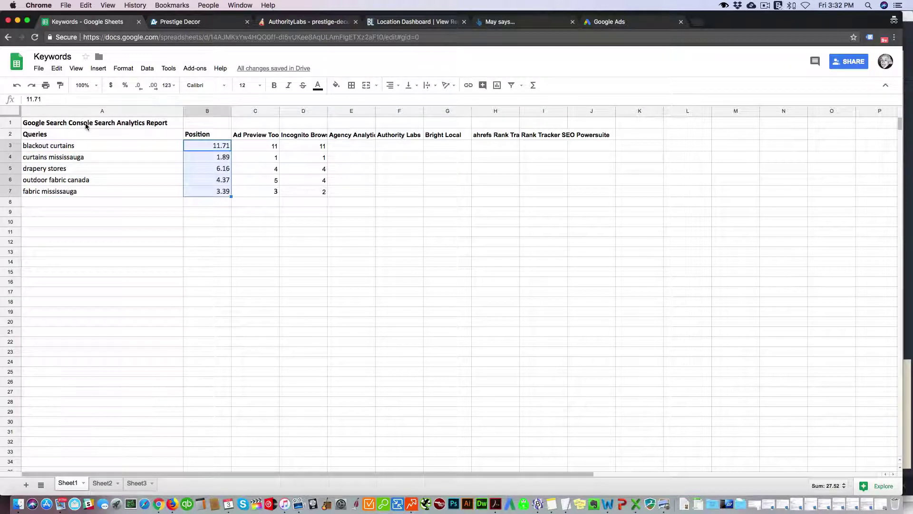
left_click_drag(80, 147, 198, 187)
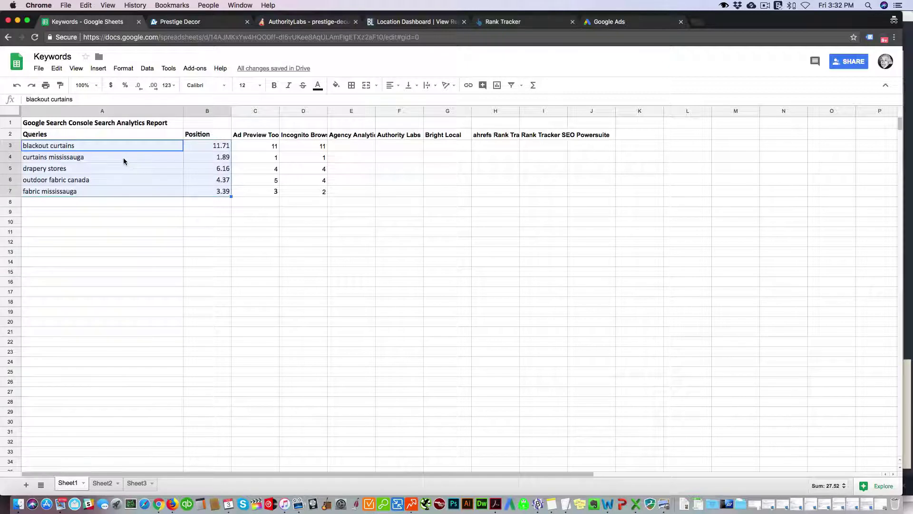
left_click(109, 148)
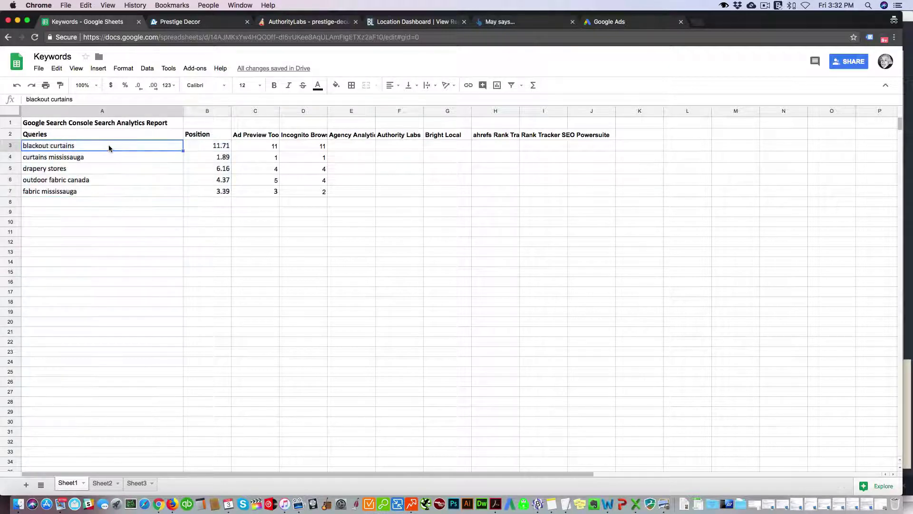
left_click(202, 147)
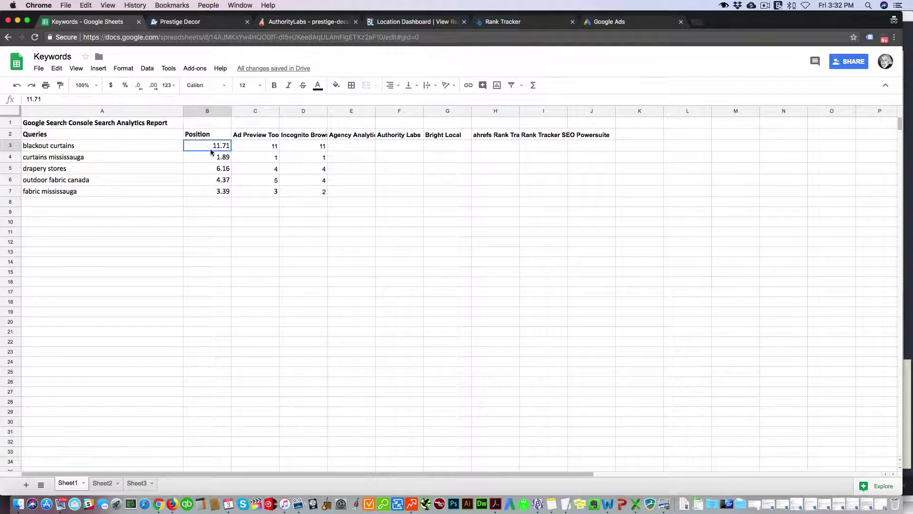
left_click_drag(210, 151, 124, 191)
left_click(167, 151)
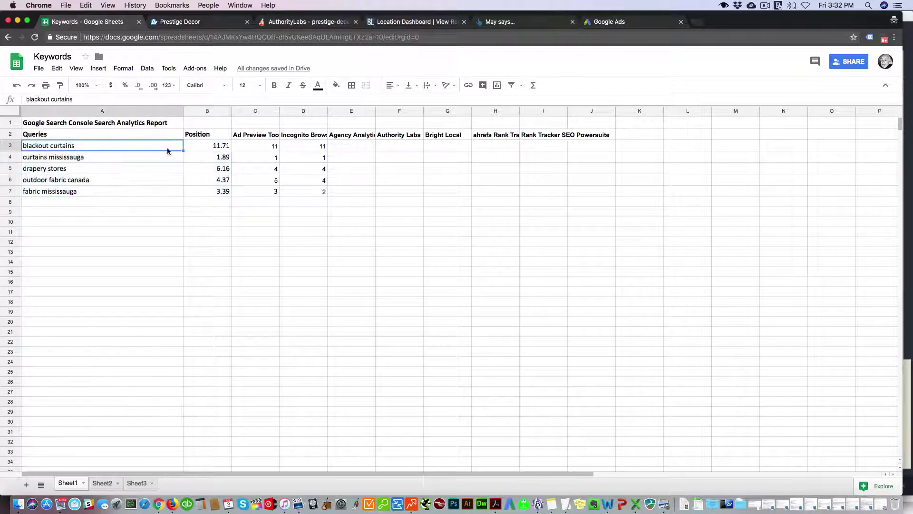
left_click(208, 148)
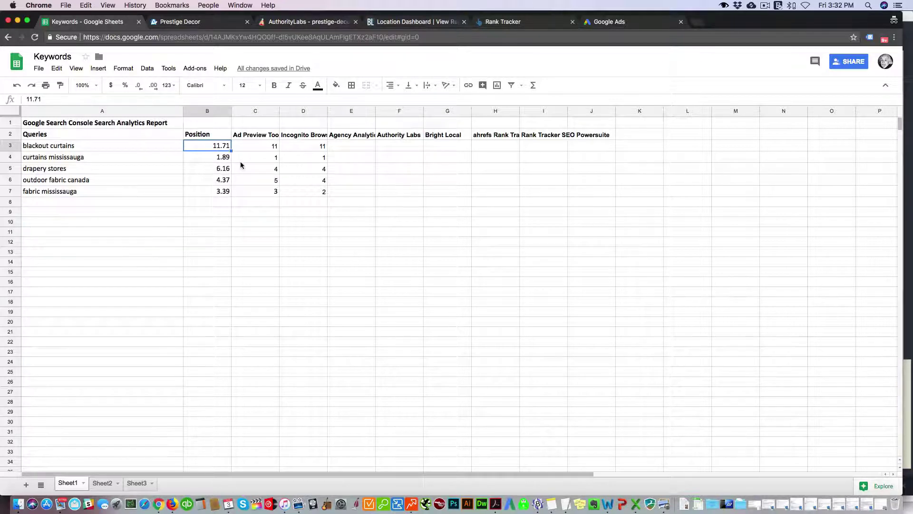
Examine the "blackout curtains" results in Google Ads' Ad Preview and Diagnosis Tool against its Ad Preview Tool cell in the Keywords spreadsheet
left_click(258, 138)
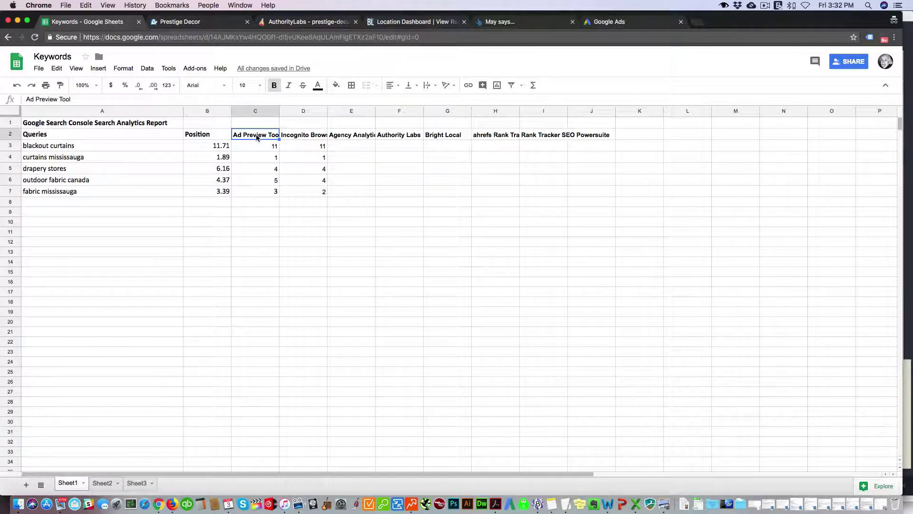
left_click(603, 24)
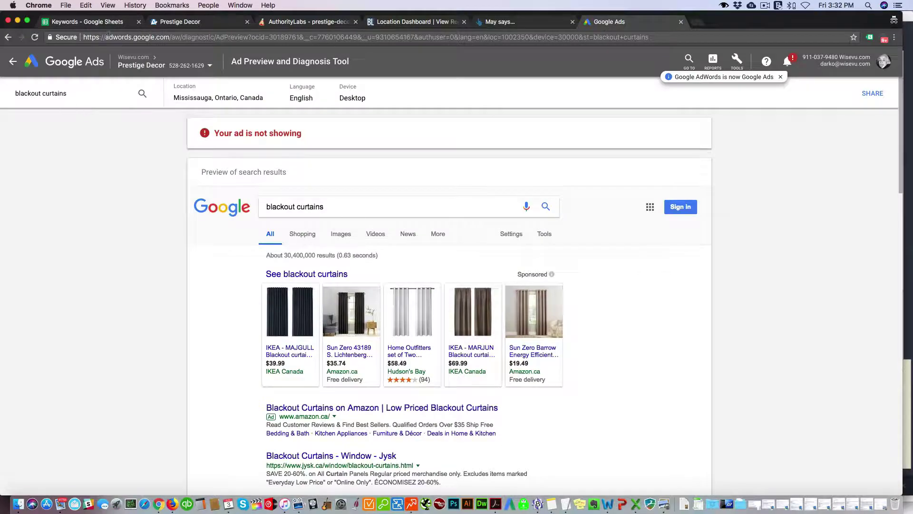
left_click(91, 22)
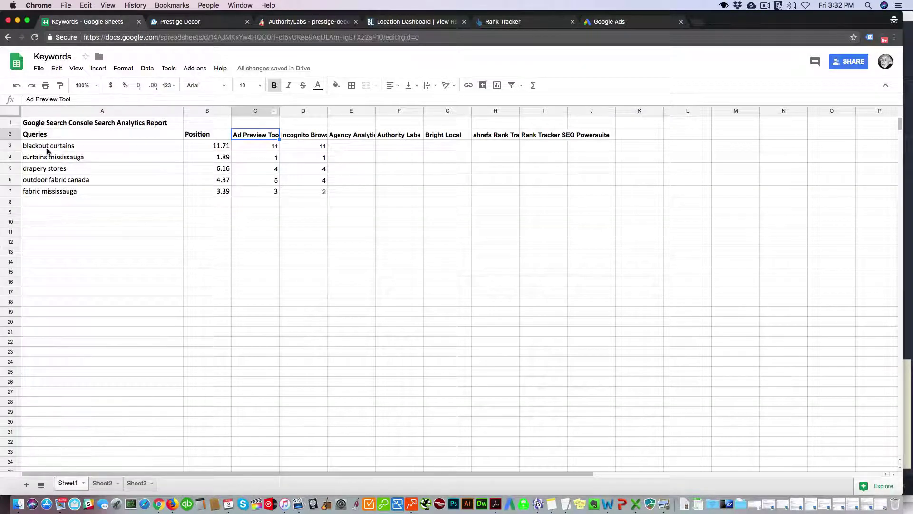
left_click(619, 21)
scroll(304, 291, "down", 5)
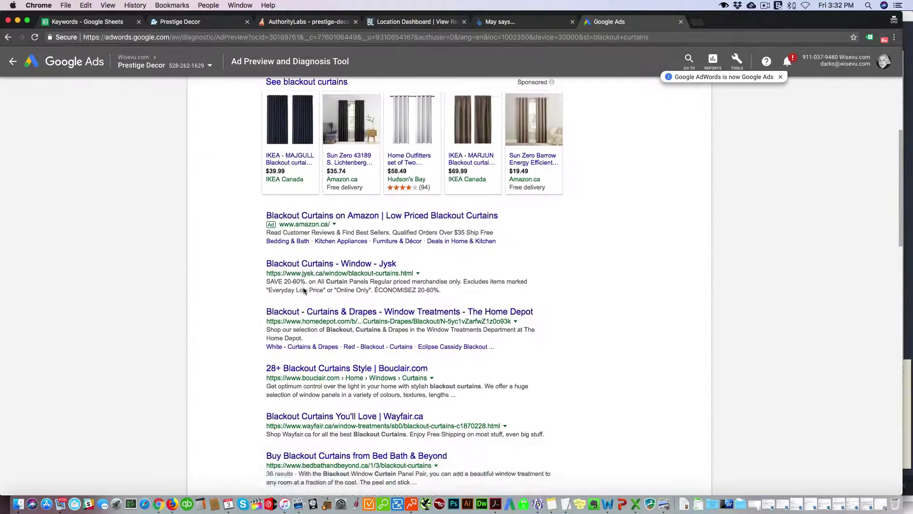
scroll(304, 291, "down", 10)
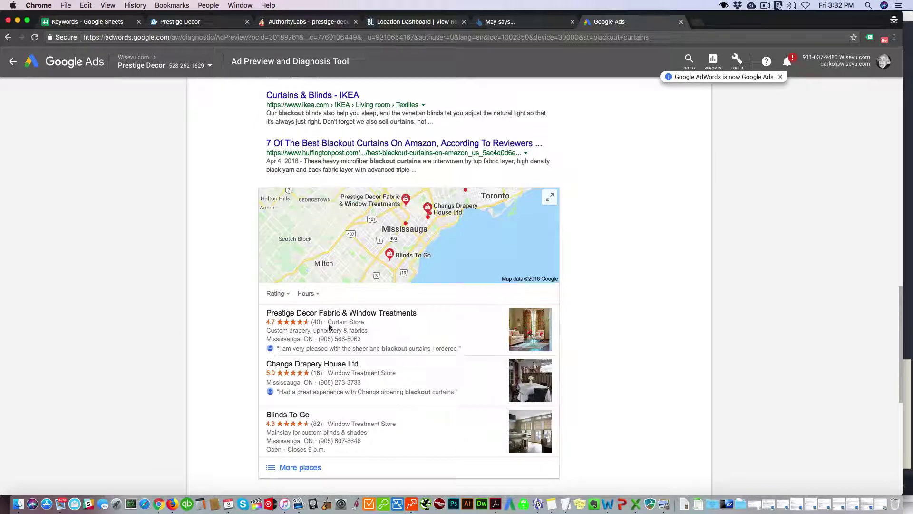
left_click(94, 22)
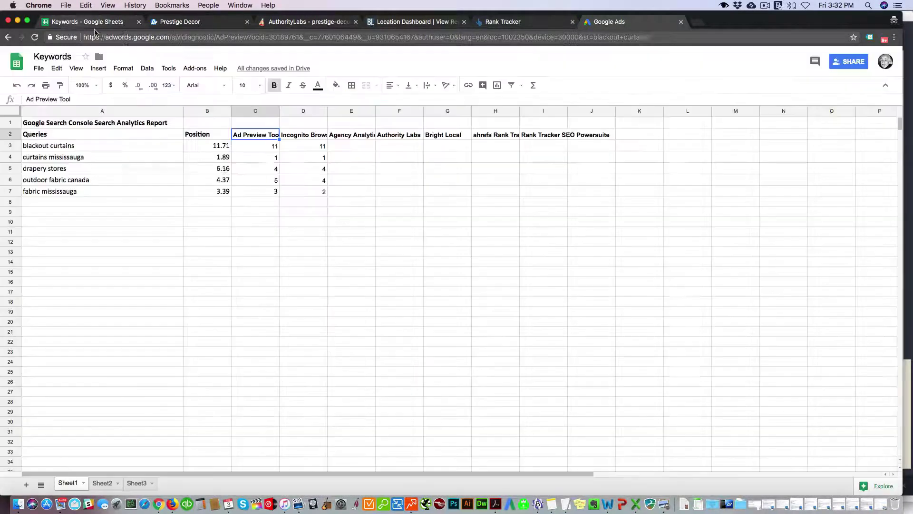
left_click(267, 147)
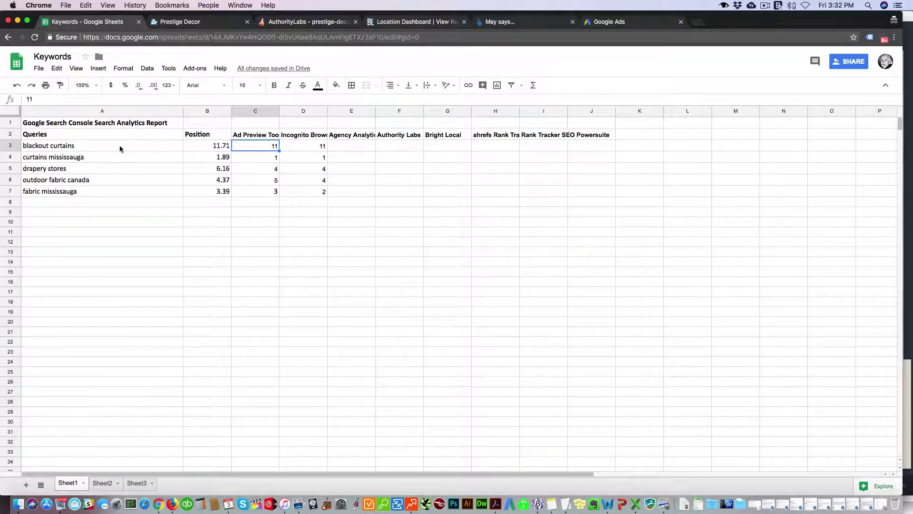
View the Firefox private browsing window and compare the Ad Preview Tool and Incognito Browser columns in the Keywords spreadsheet
left_click(172, 508)
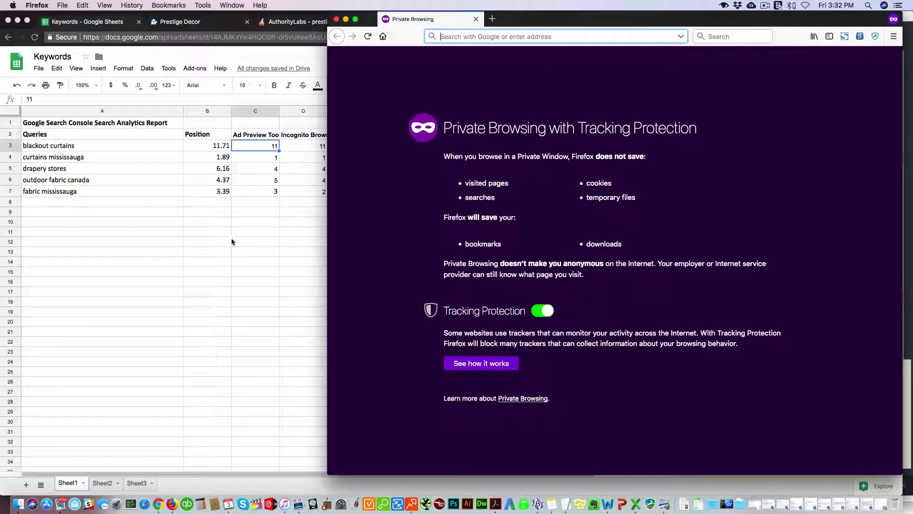
left_click(244, 201)
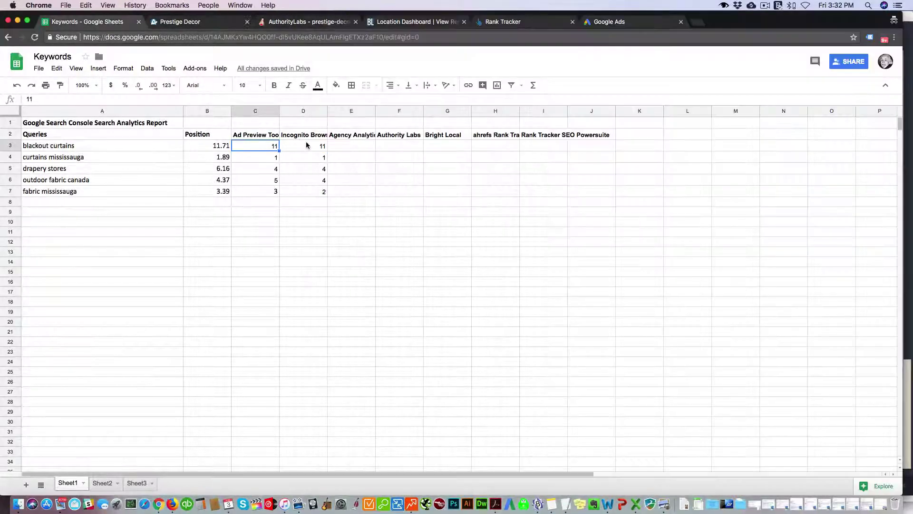
left_click_drag(306, 142, 253, 188)
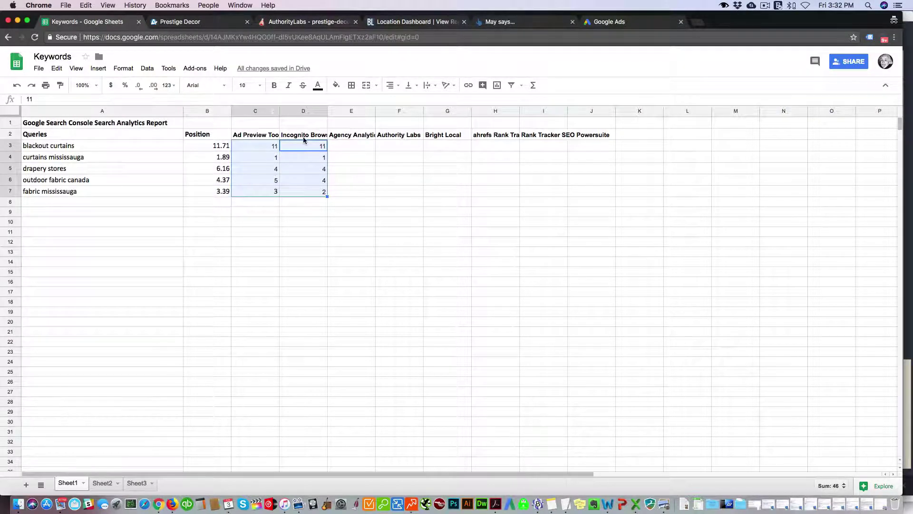
left_click(81, 147)
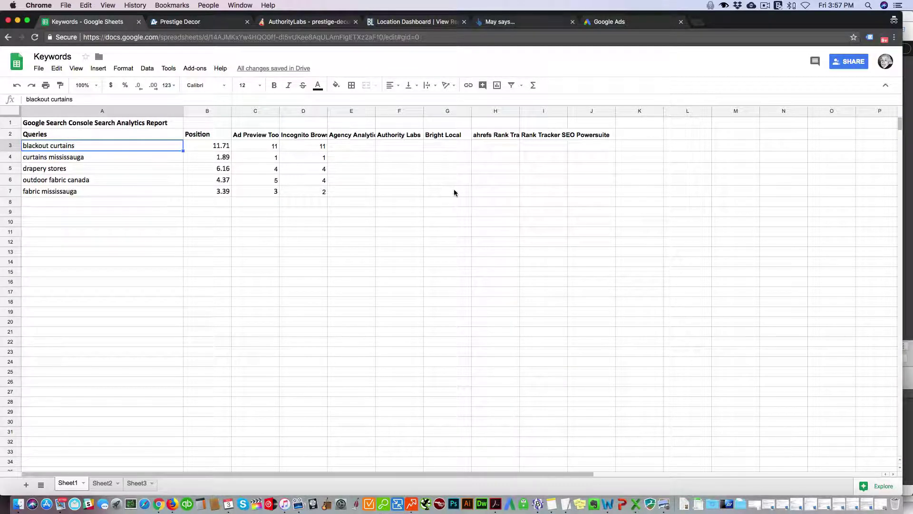
Look over the empty rank tracker columns in E3:I7 and examine the WINNER column on Sheet2
left_click_drag(350, 145, 554, 190)
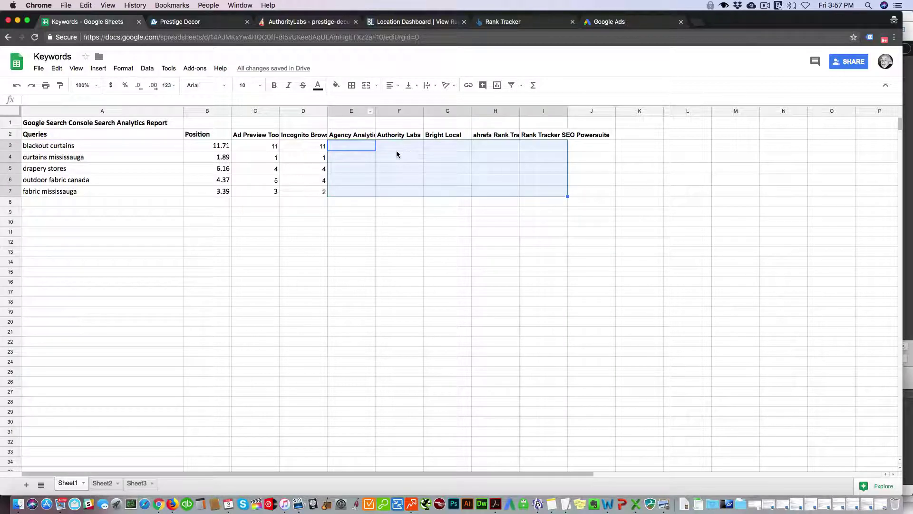
left_click(106, 484)
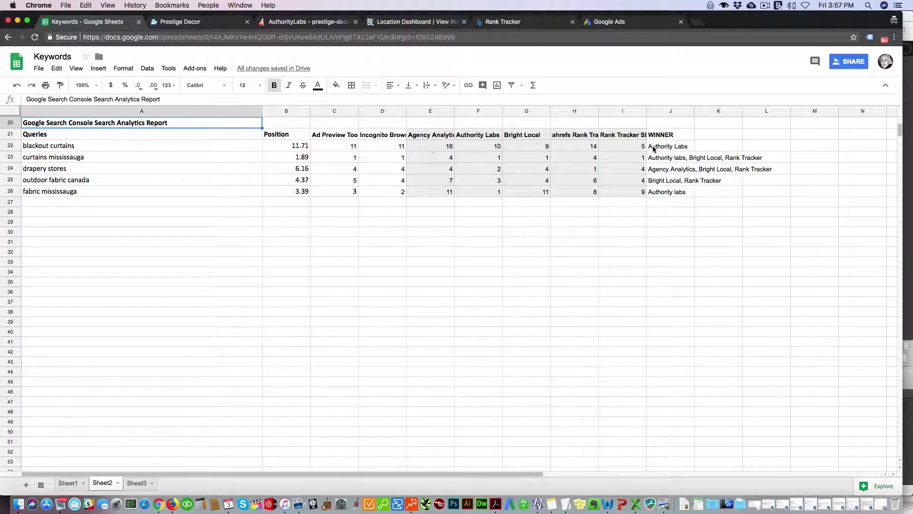
left_click_drag(654, 149, 658, 190)
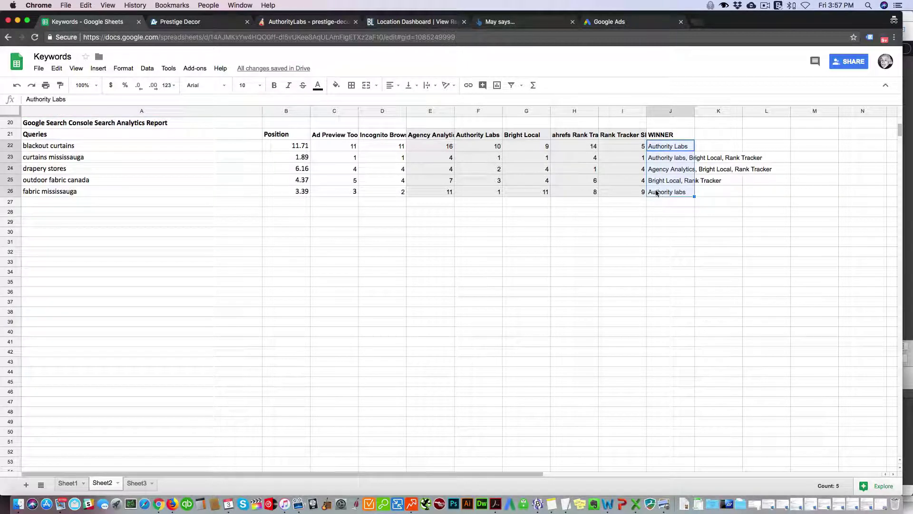
left_click(660, 149)
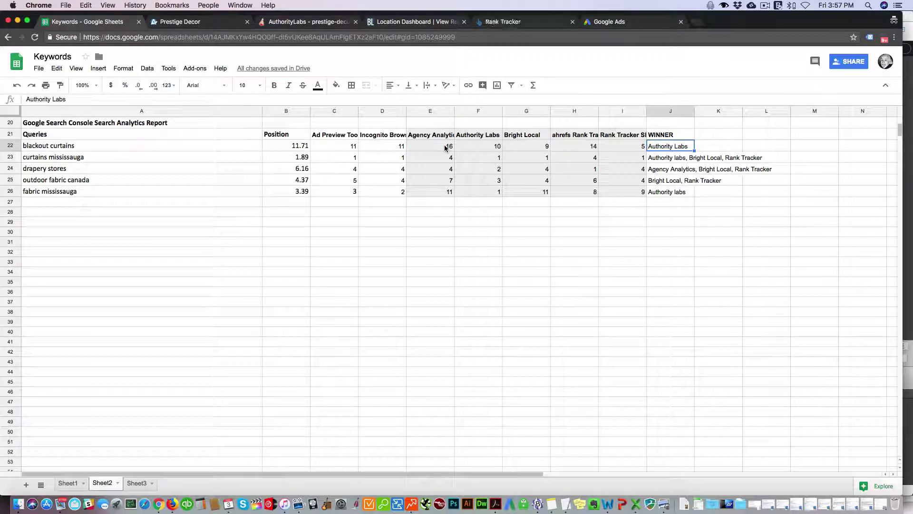
Return to Sheet1 and copy the keyword "blackout curtains" from cell A3
left_click(69, 483)
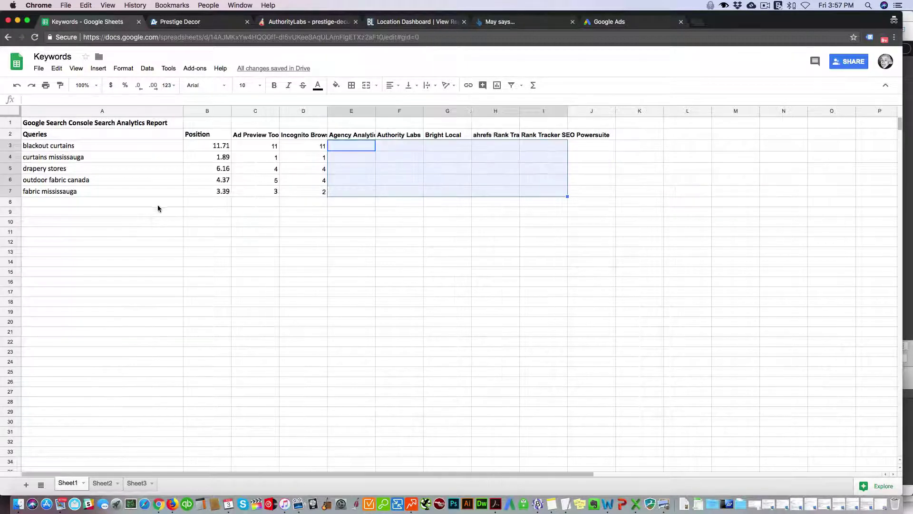
left_click(75, 149)
key("ctrl+c")
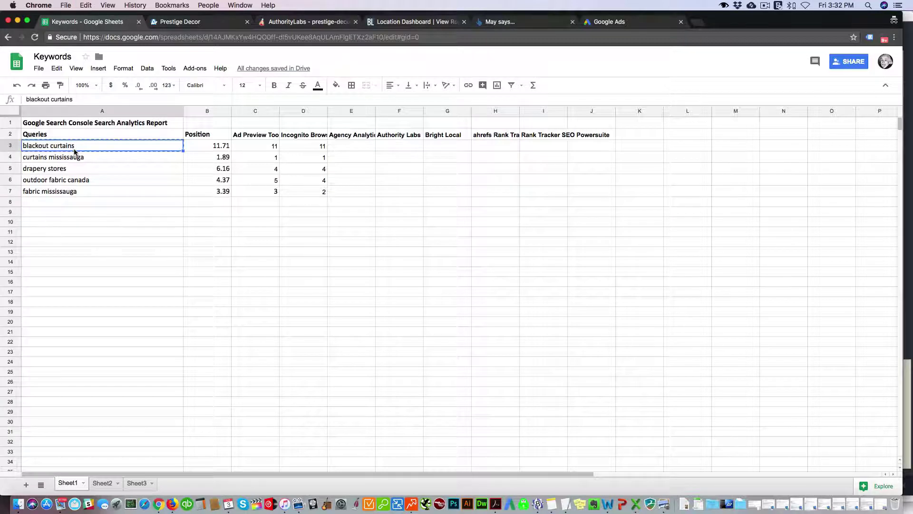
Check the Google ranking of "blackout curtains" in AgencyAnalytics and inspect its verification SERP, closing the results page when done
left_click(196, 23)
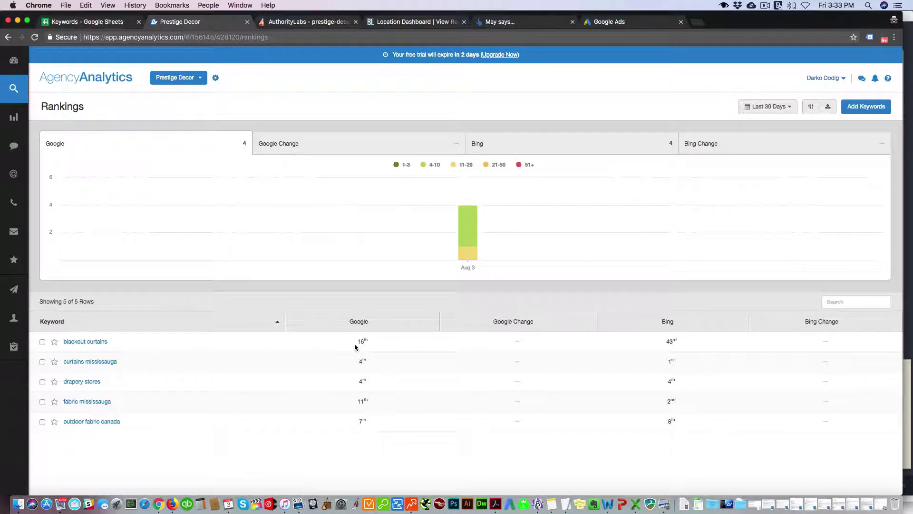
mouse_move(362, 341)
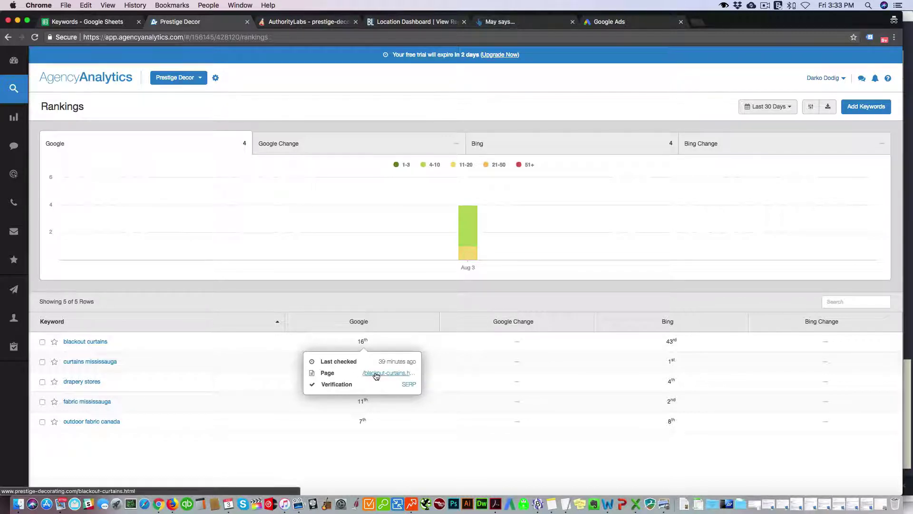
left_click(409, 386)
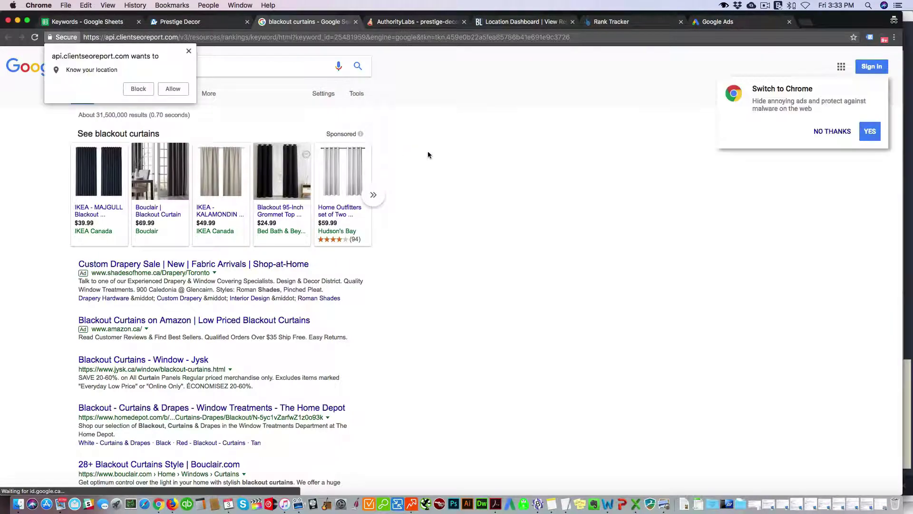
scroll(451, 166, "down", 8)
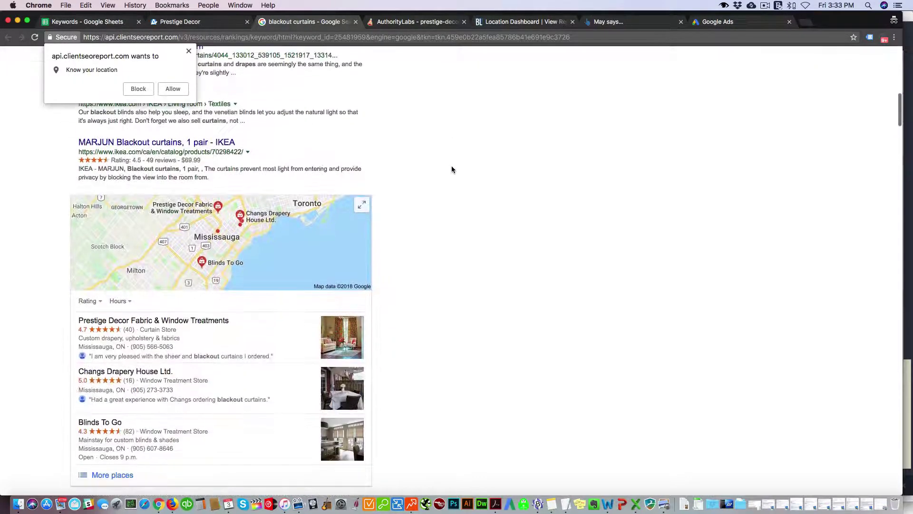
scroll(452, 169, "up", 10)
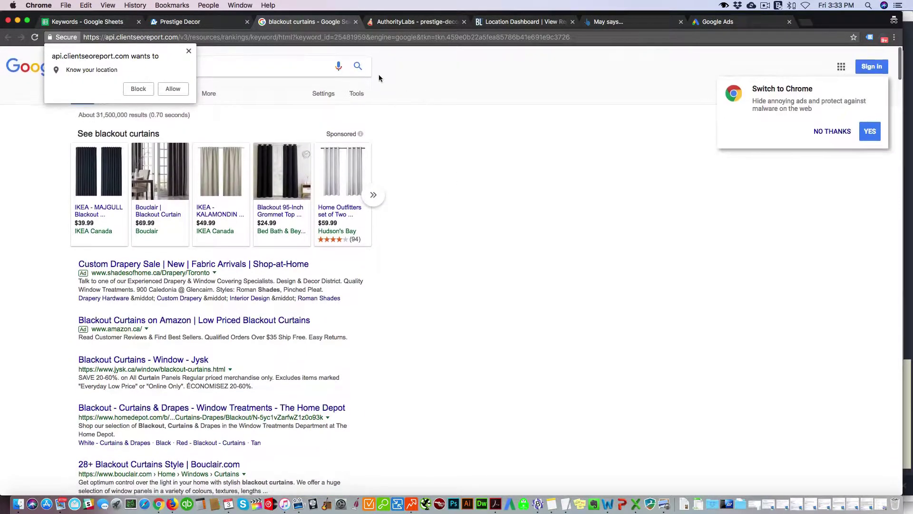
left_click(355, 22)
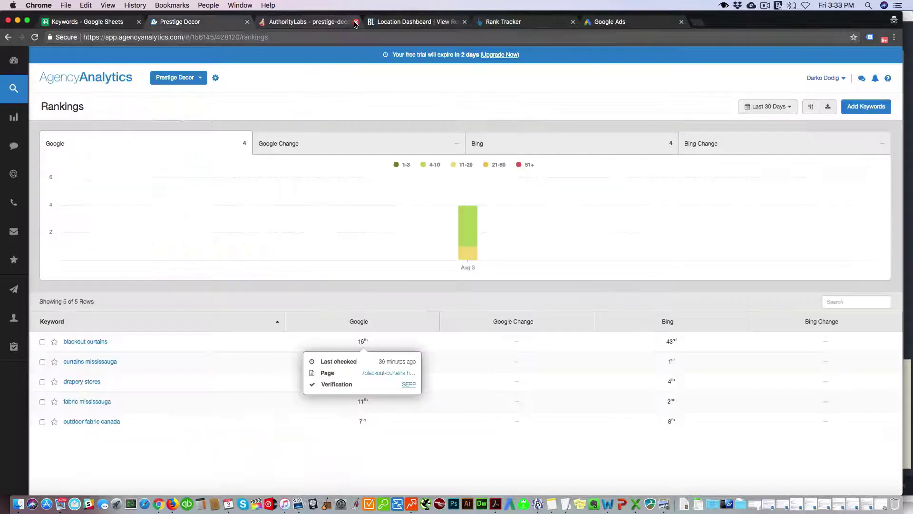
Enter 16 in cell E3 of the Keywords spreadsheet as the Agency Analytics ranking for "blackout curtains"
left_click(99, 22)
left_click(359, 145)
type("16")
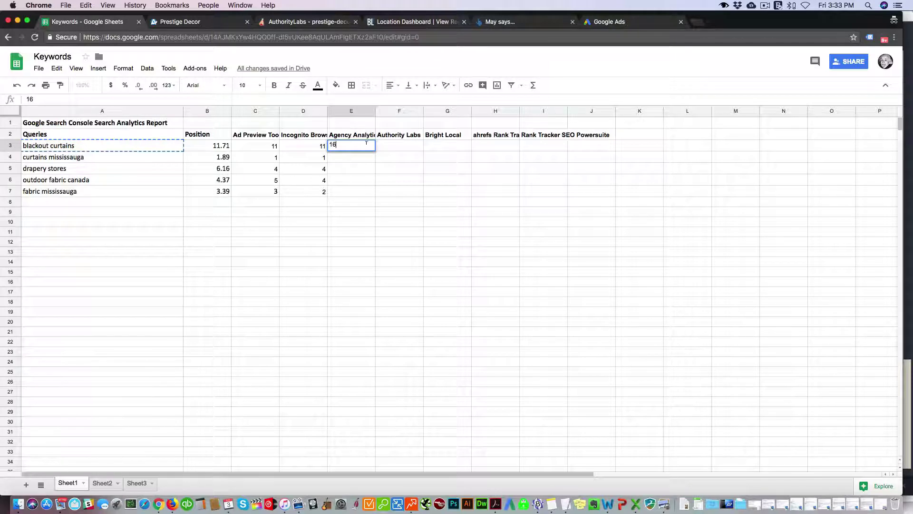
Confirm the Agency Analytics ranking in cell E3 and compare it with the incognito browser ranking in D3
key("Tab")
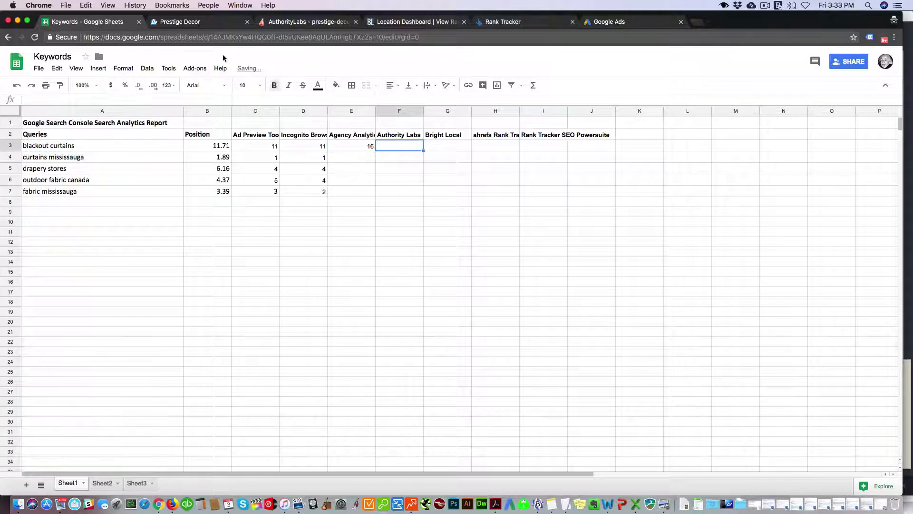
left_click(315, 146)
left_click(343, 148)
left_click(318, 146)
left_click(360, 147)
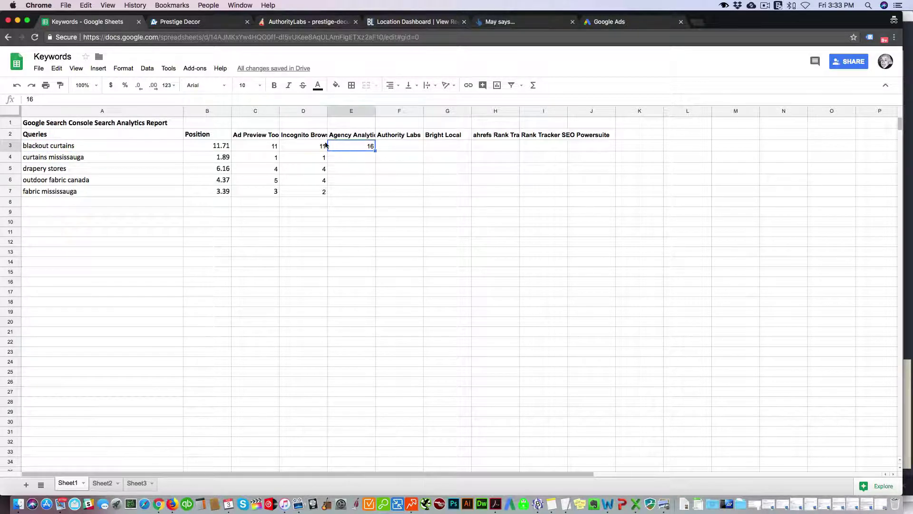
left_click(319, 144)
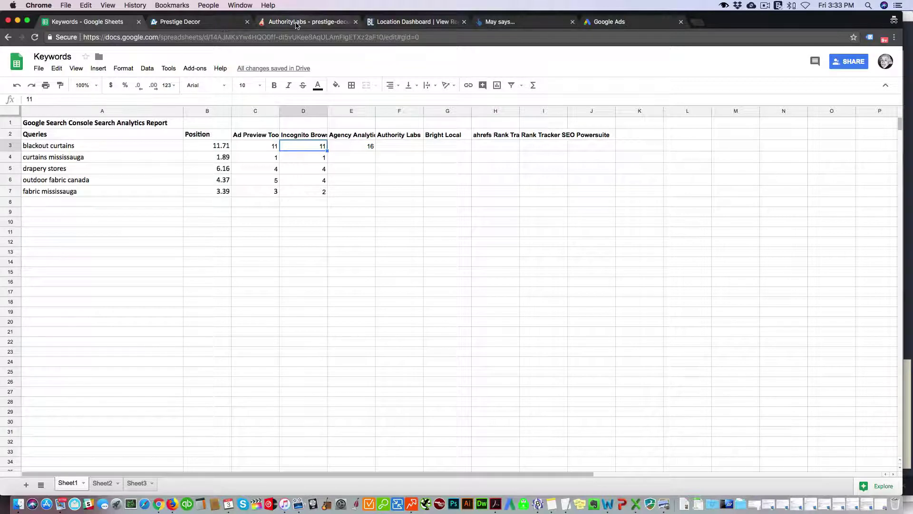
Check the Google rank of "blackout curtains" in AuthorityLabs and enter 10 in cell F3 of the Keywords spreadsheet
left_click(296, 23)
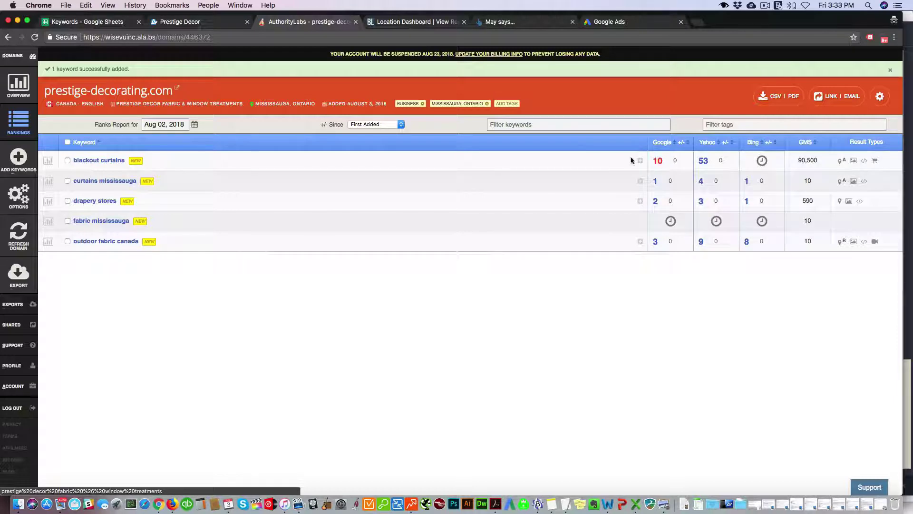
left_click(86, 22)
left_click(401, 145)
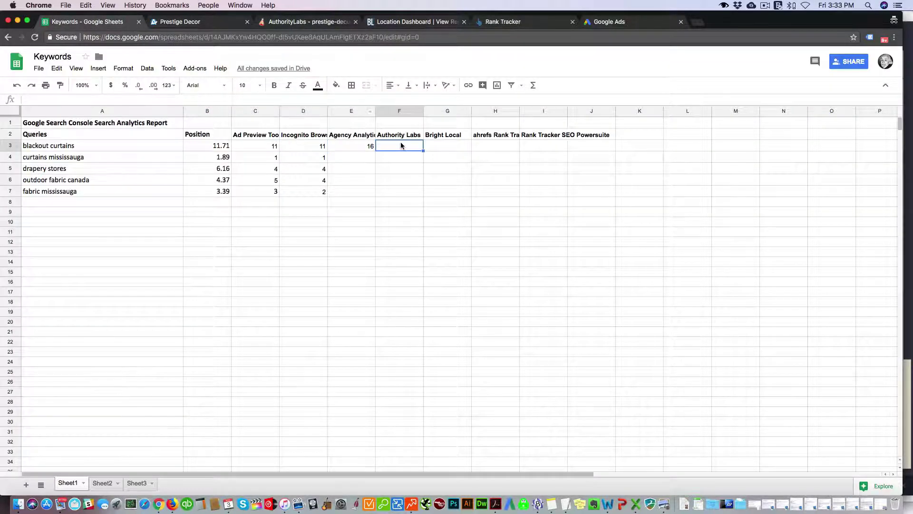
type("10")
left_click(307, 22)
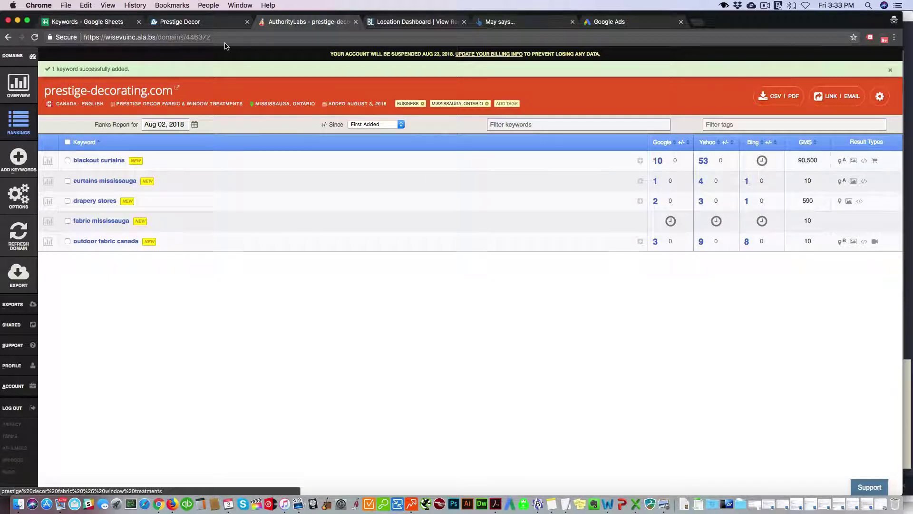
left_click(223, 22)
left_click(288, 24)
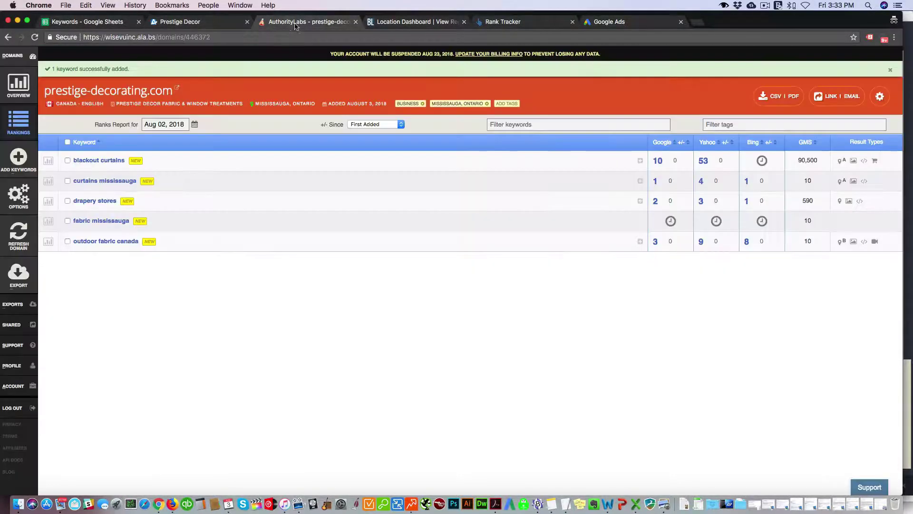
Switch to the BrightLocal Search Rankings report and examine the Google, Mobile and Maps ranks of "blackout curtains" in the Rankings Table
left_click(398, 23)
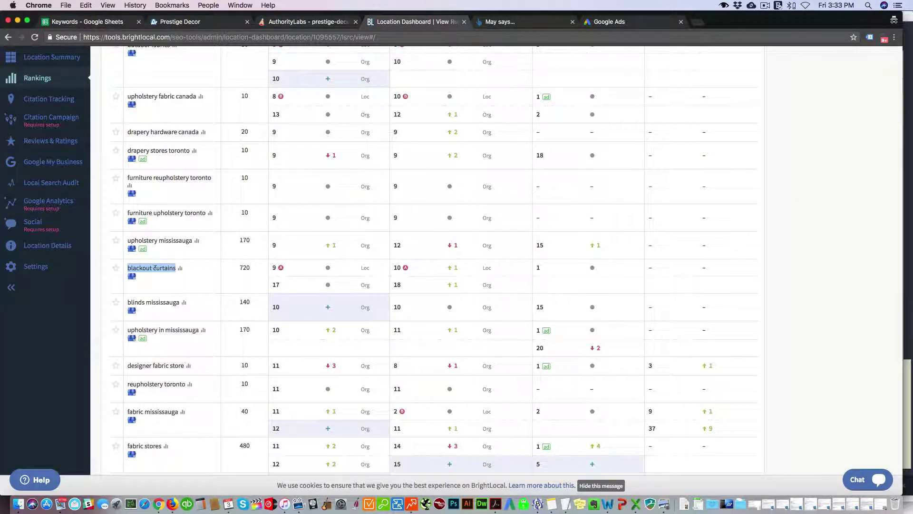
scroll(276, 270, "up", 10)
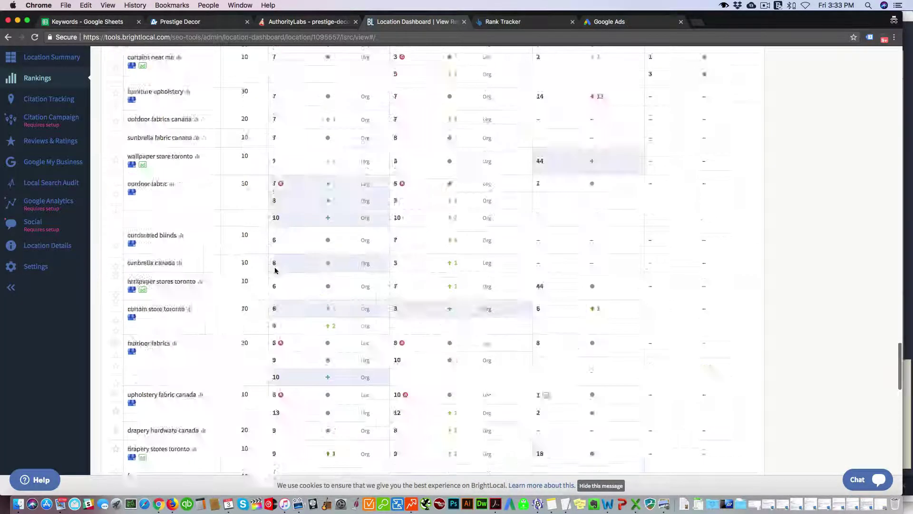
scroll(276, 271, "up", 15)
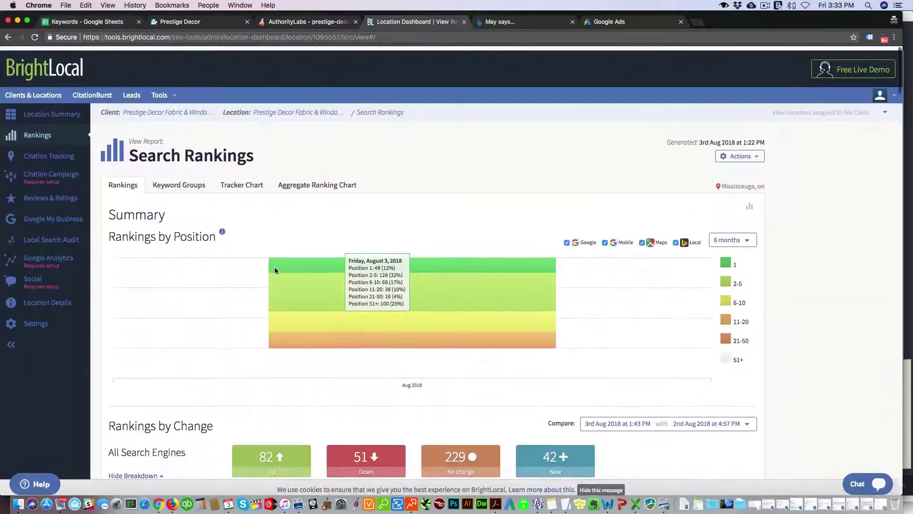
scroll(275, 267, "up", 1)
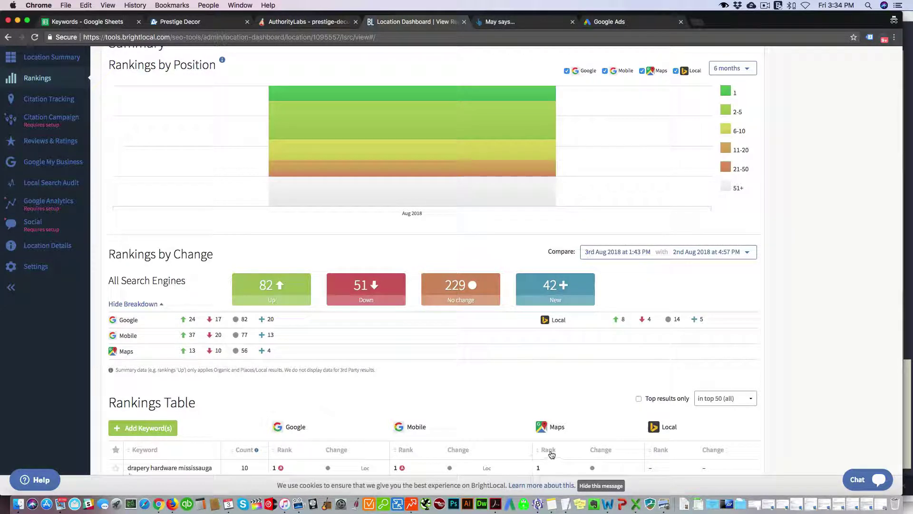
scroll(322, 285, "down", 15)
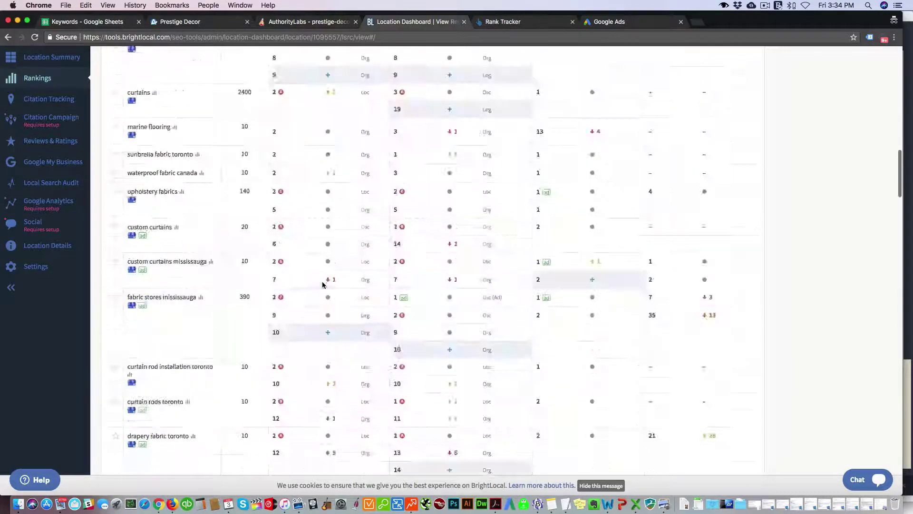
scroll(322, 284, "down", 15)
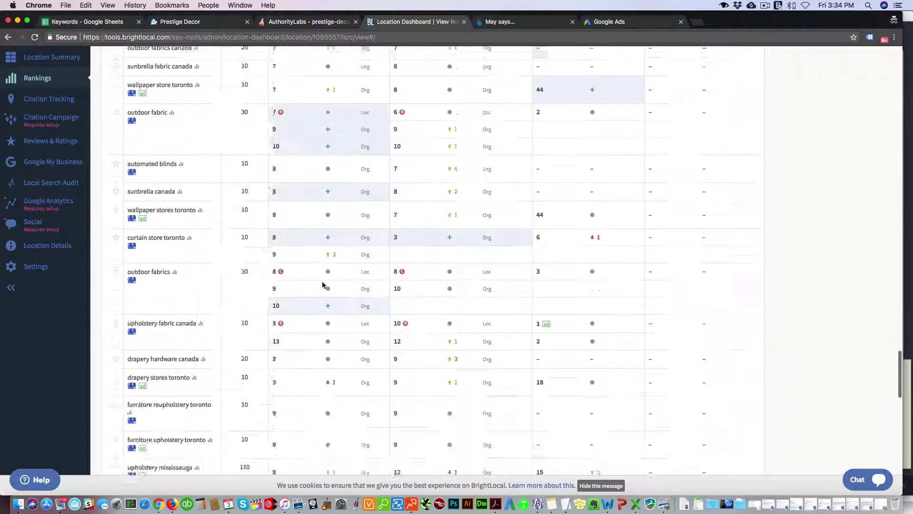
scroll(323, 284, "up", 3)
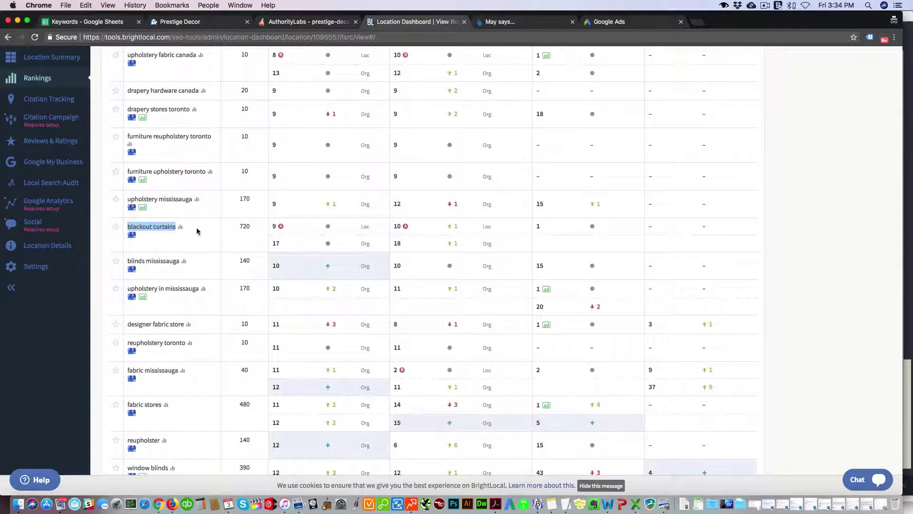
left_click(275, 227)
mouse_move(538, 230)
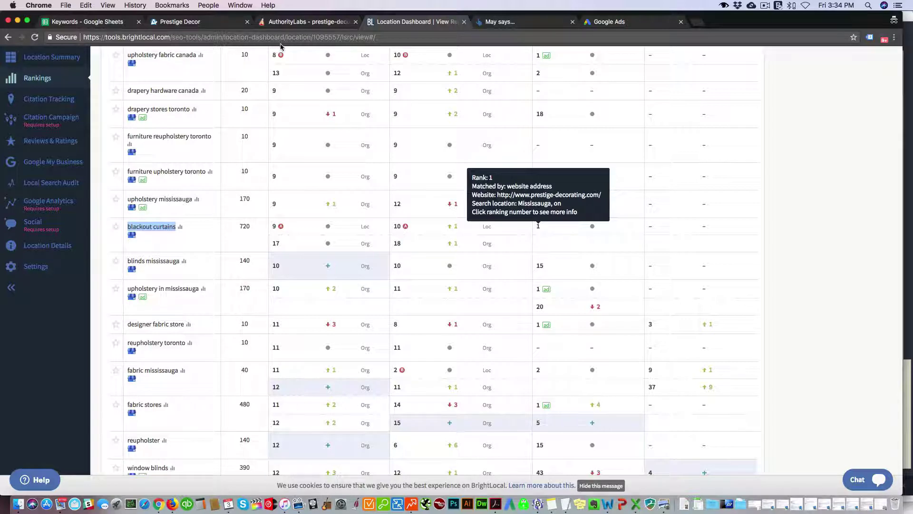
Enter 9 in cell G3 of the Keywords spreadsheet as the Bright Local ranking for "blackout curtains"
left_click(102, 22)
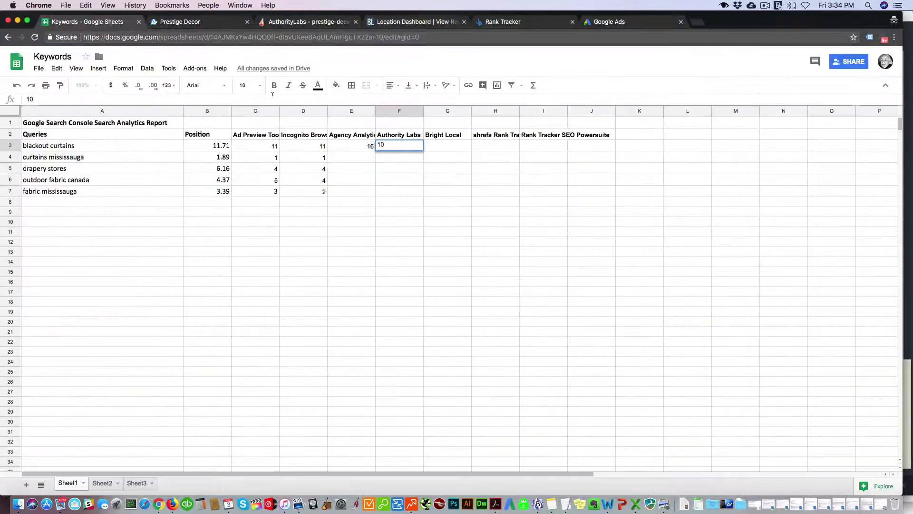
left_click(451, 145)
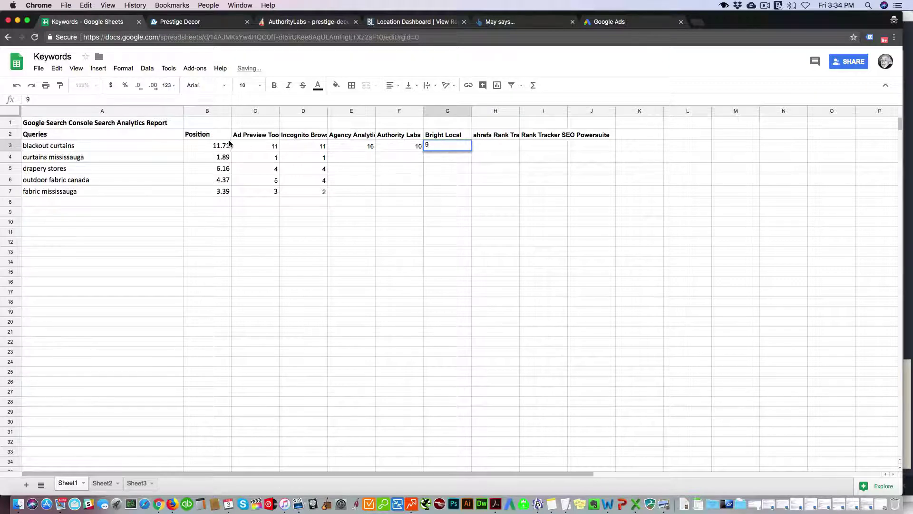
left_click(229, 146)
left_click(457, 147)
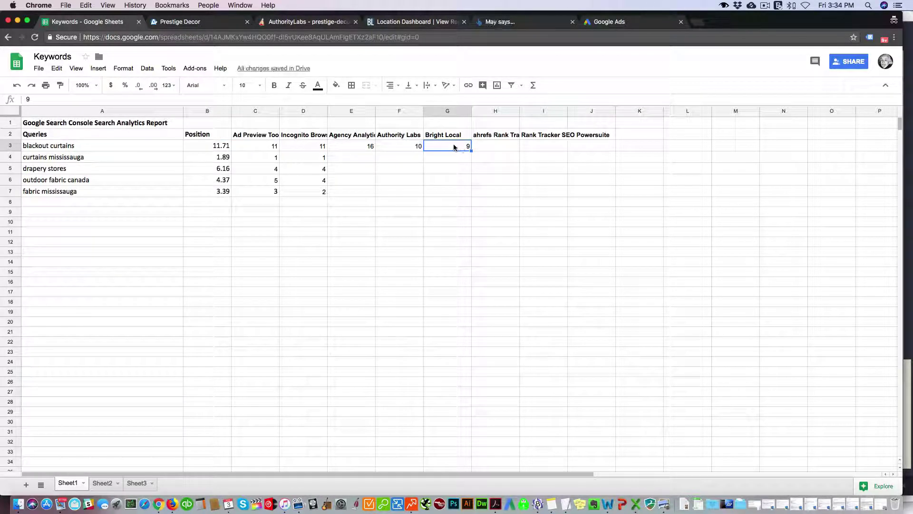
Inspect the search results page behind BrightLocal's Maps rank for "blackout curtains", closing the page and the keyword details when done
left_click(415, 22)
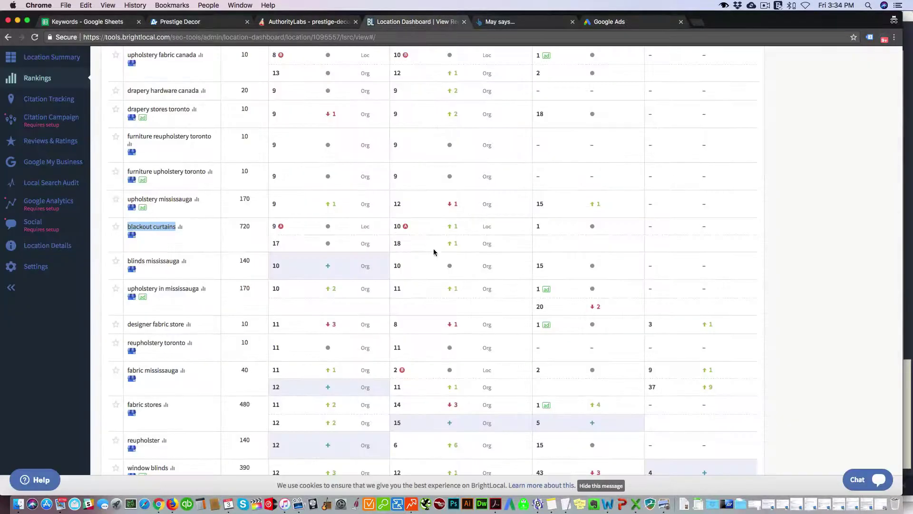
left_click(539, 228)
left_click(586, 235)
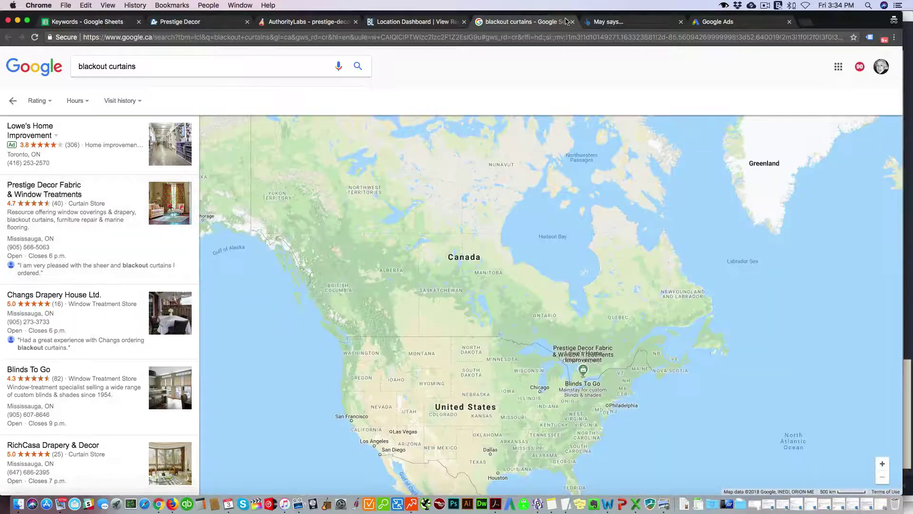
left_click(573, 23)
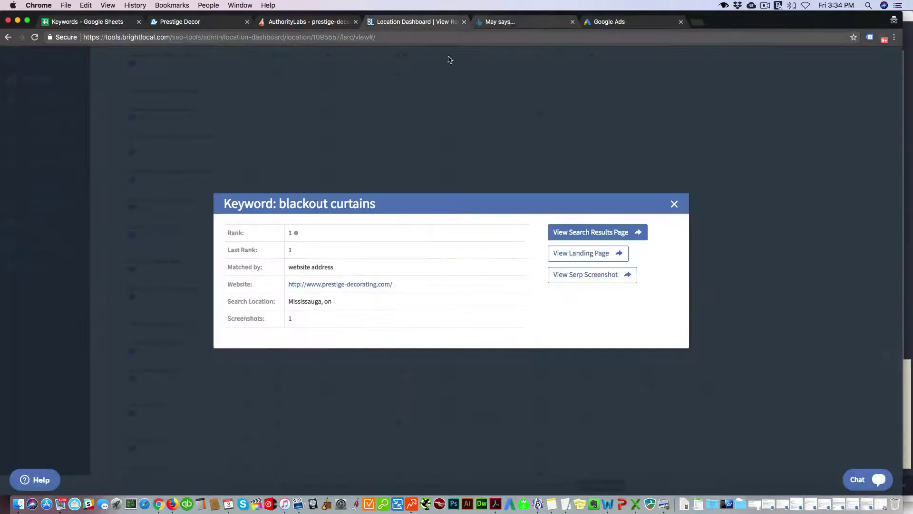
left_click(675, 204)
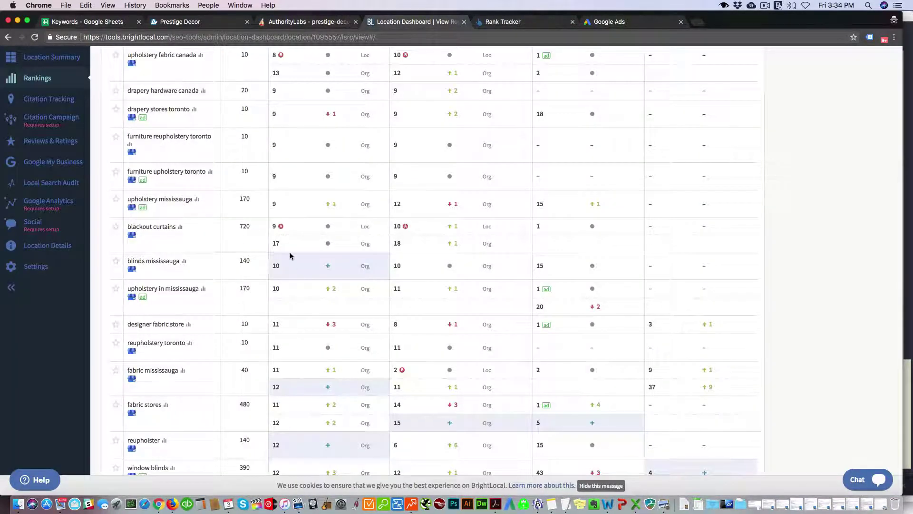
Check the SERP screenshot for BrightLocal's local Google rank of "blackout curtains" and close the keyword details
left_click(274, 226)
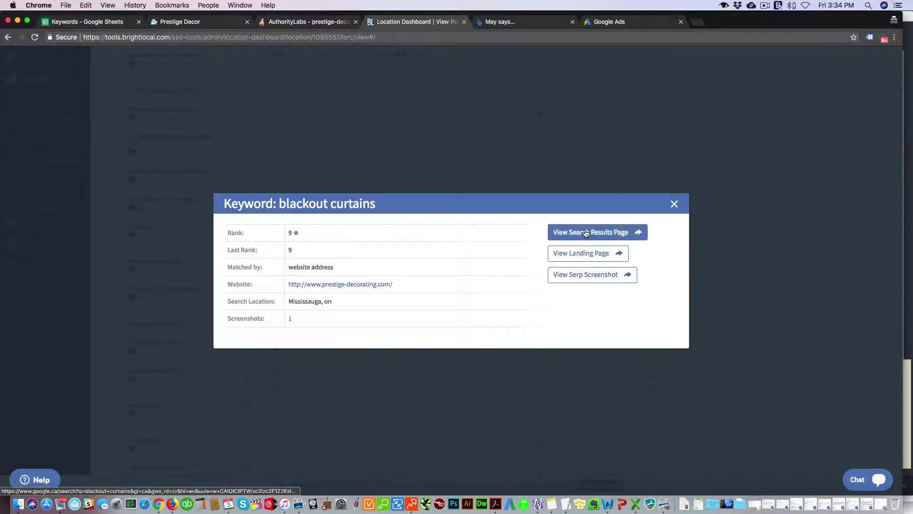
left_click(609, 278)
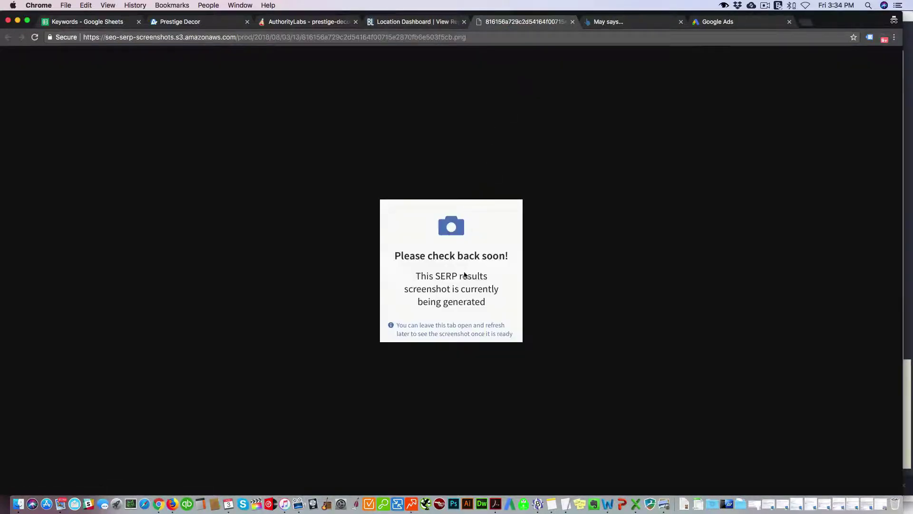
left_click(572, 22)
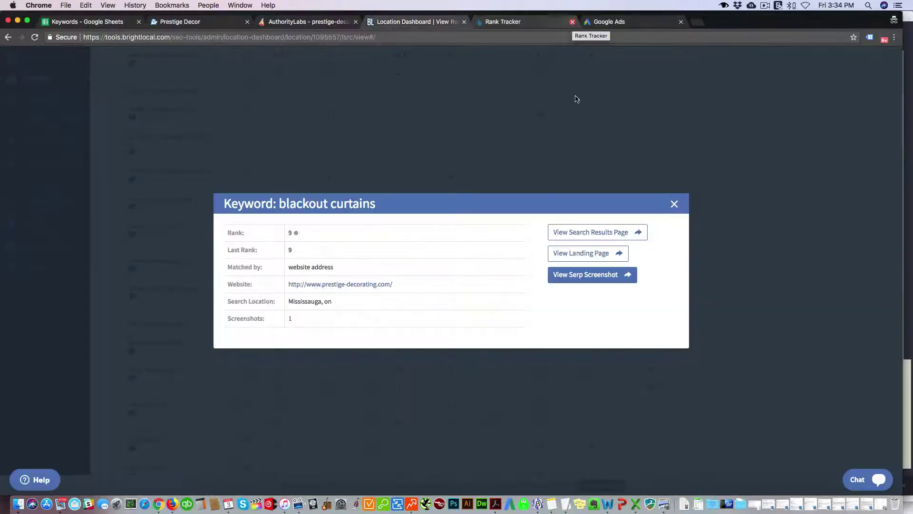
left_click(584, 252)
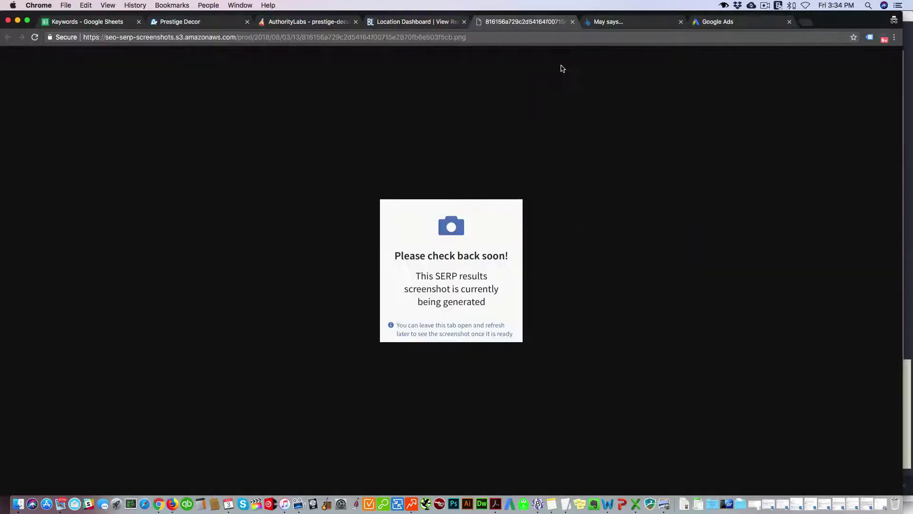
left_click(572, 22)
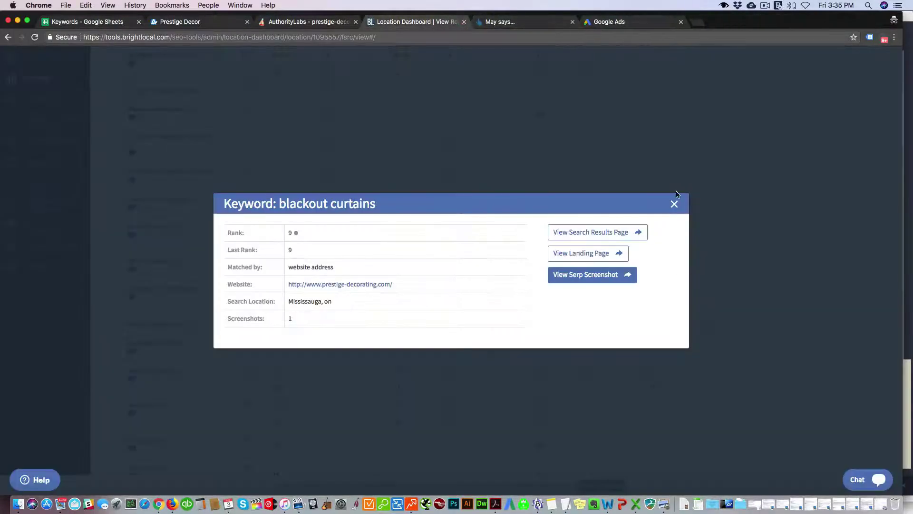
left_click(675, 204)
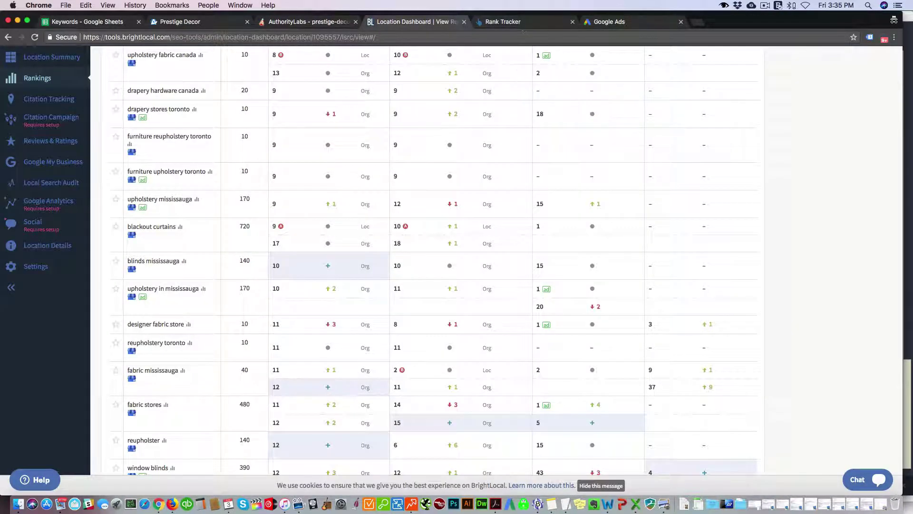
Look up the position of "blackout curtains" in ahrefs Rank Tracker and enter 14 in cell H3 of the Keywords spreadsheet
left_click(520, 24)
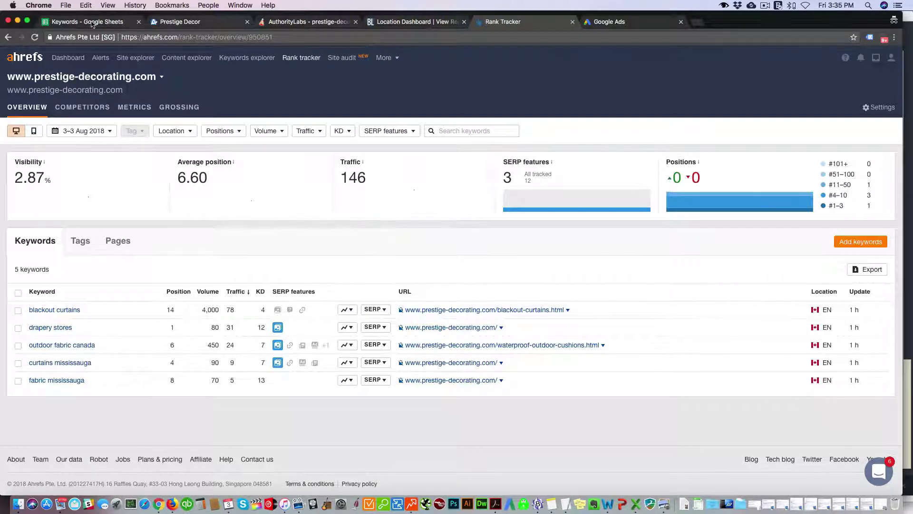
key("super+1")
left_click(489, 146)
type("14")
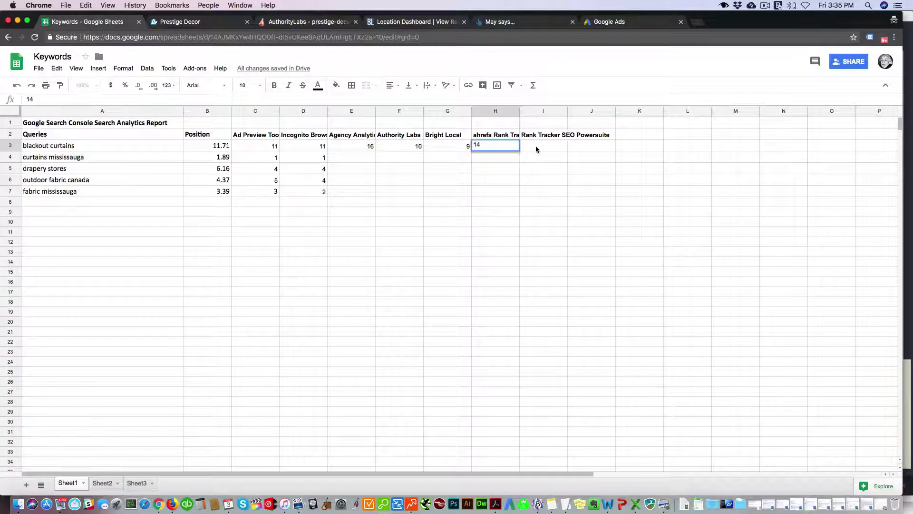
left_click(535, 146)
Switch to SEO PowerSuite's Rank Tracker and examine the "blackout curtains" rankings, consulting the annotated Preview screenshot that explains the local pack rank notation
double_click(559, 134)
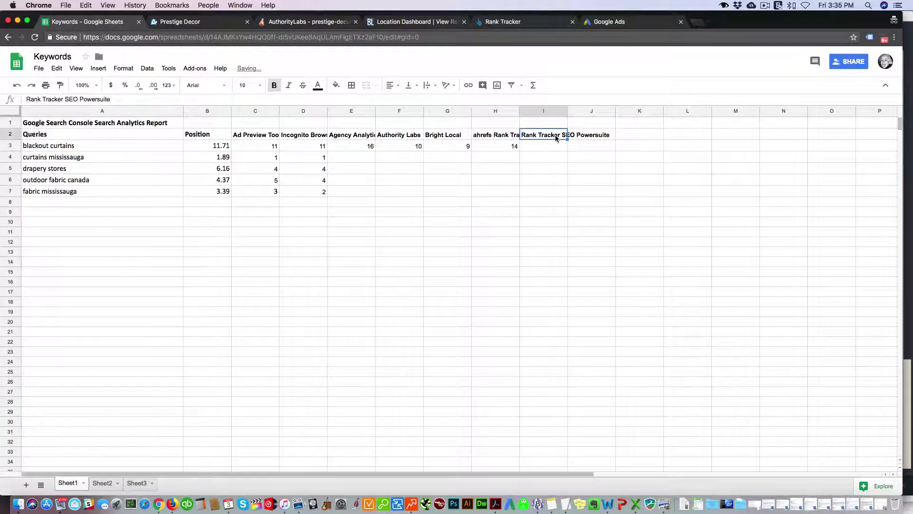
left_click(412, 504)
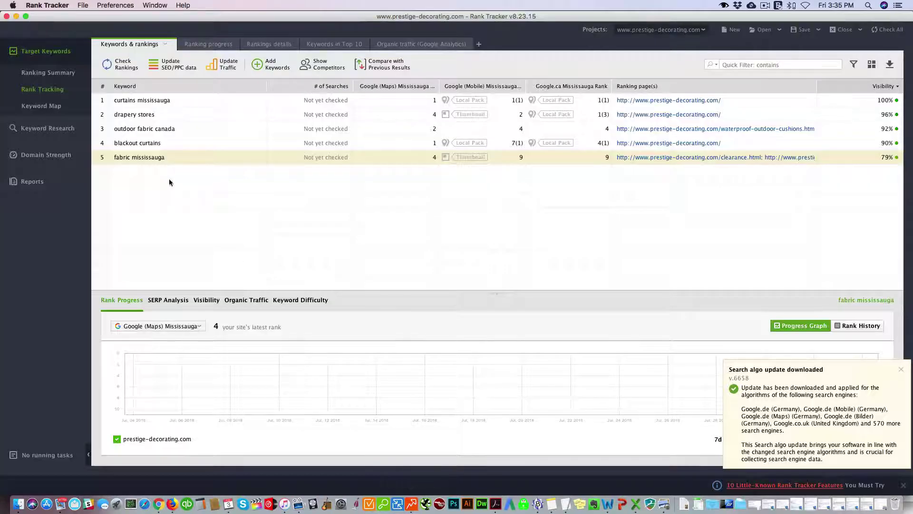
left_click(143, 144)
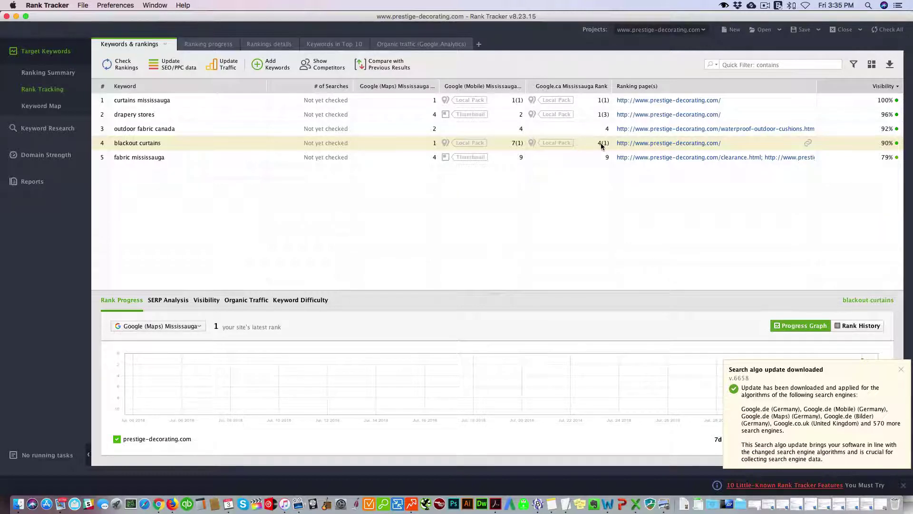
left_click(665, 504)
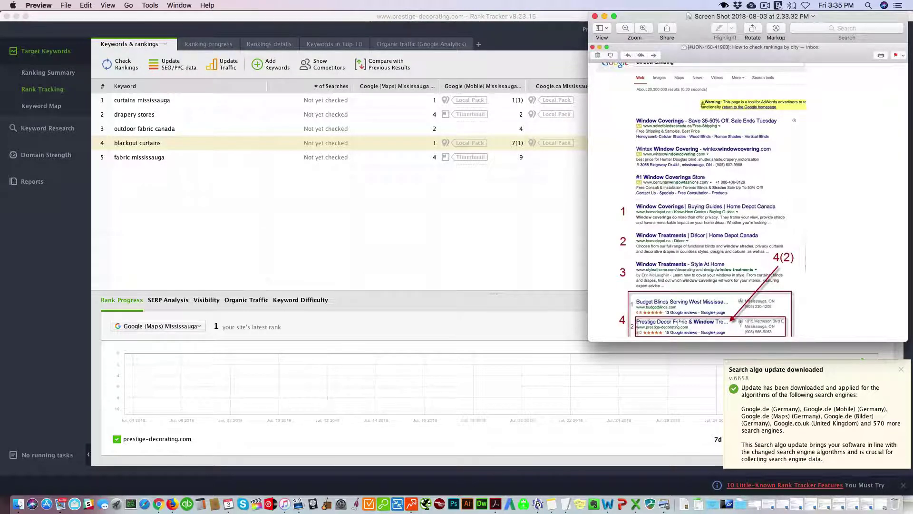
left_click(551, 218)
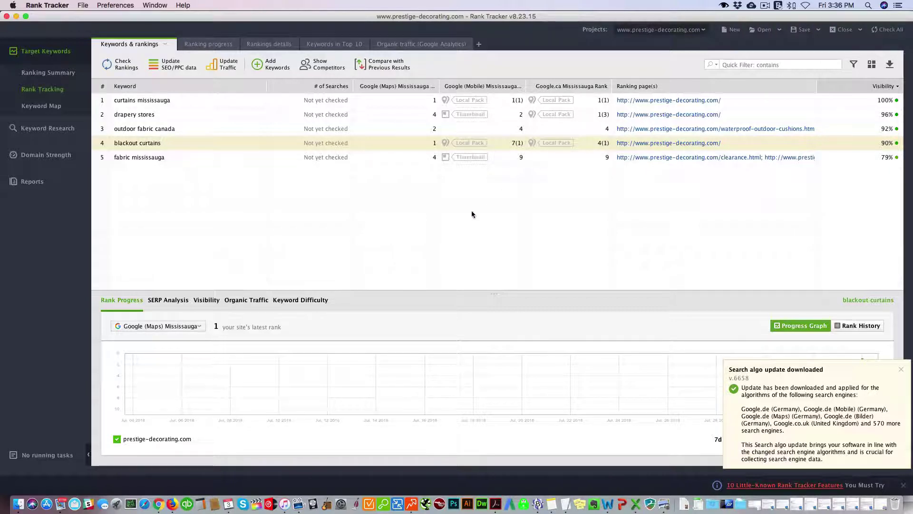
Switch to the Google Ads preview in Chrome and examine where Prestige Decor appears in the organic results and local pack for "blackout curtains"
left_click(159, 503)
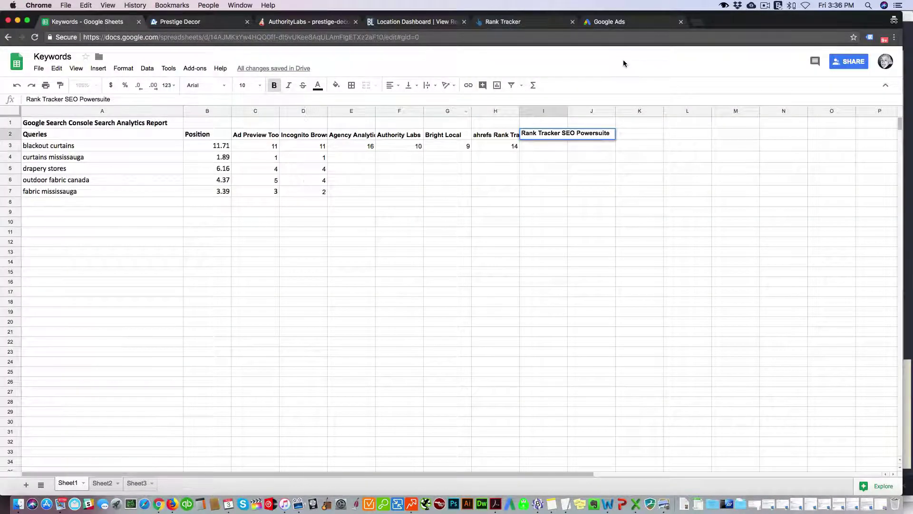
left_click(609, 22)
scroll(164, 139, "up", 10)
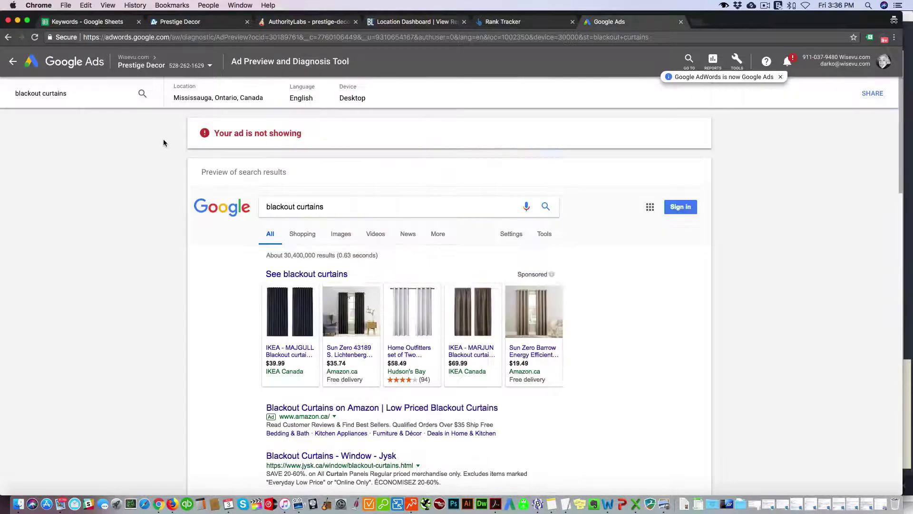
scroll(260, 199, "down", 15)
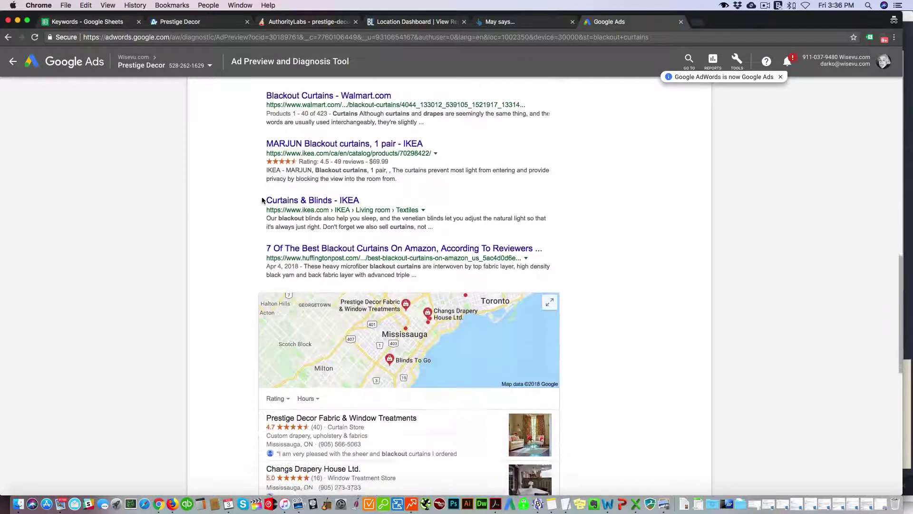
scroll(434, 256, "down", 2)
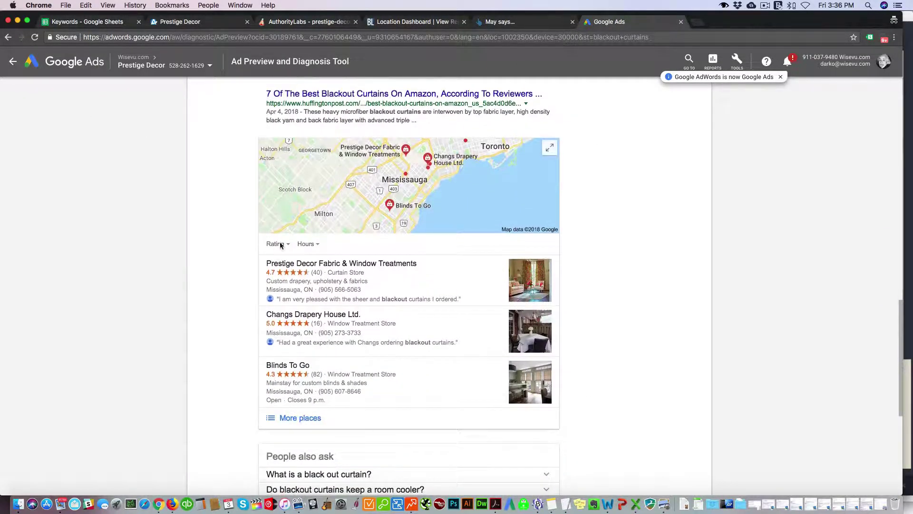
scroll(371, 204, "up", 15)
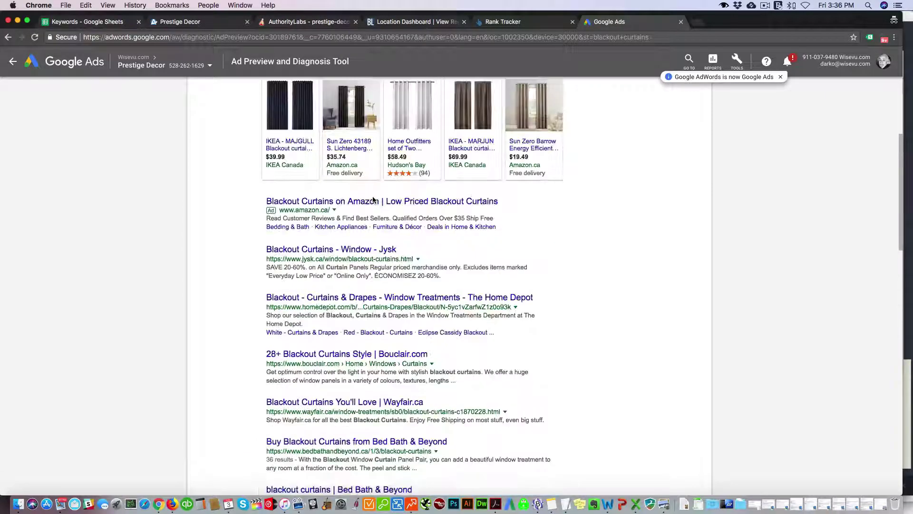
scroll(373, 200, "down", 12)
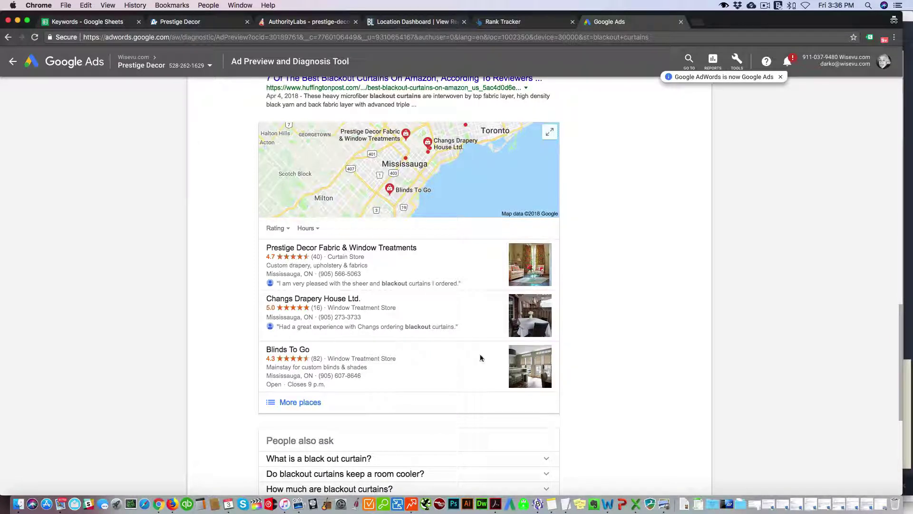
Recheck the Google.ca rank of "blackout curtains" in SEO PowerSuite's Rank Tracker and enter 5 in cell I3 of the Keywords spreadsheet
left_click(412, 503)
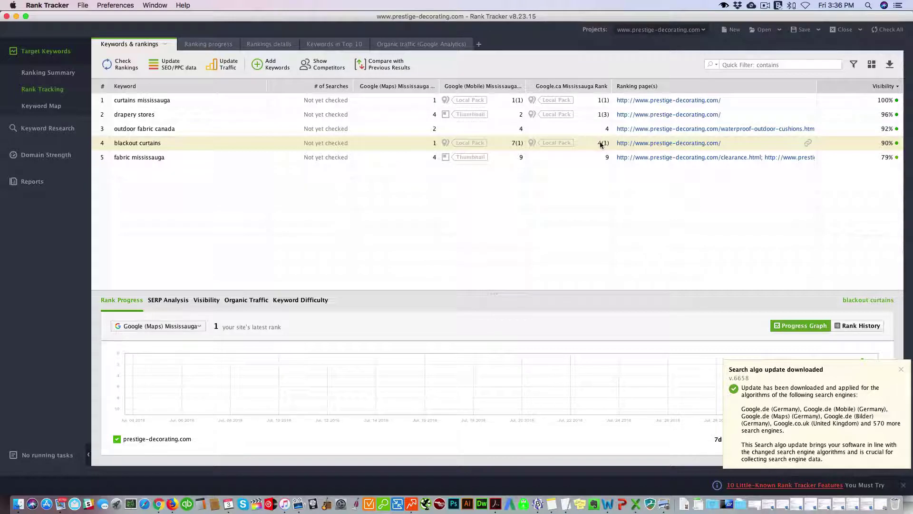
left_click(159, 508)
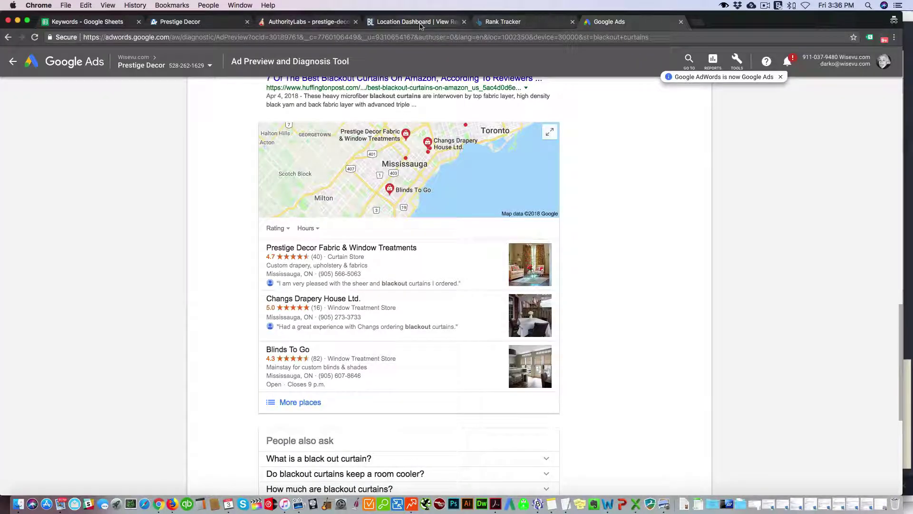
left_click(91, 22)
left_click(537, 147)
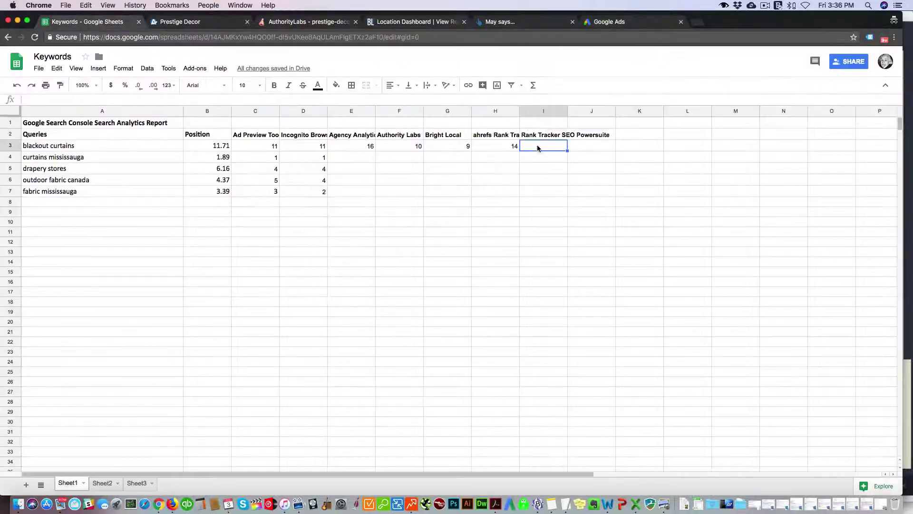
type("5")
key("Return")
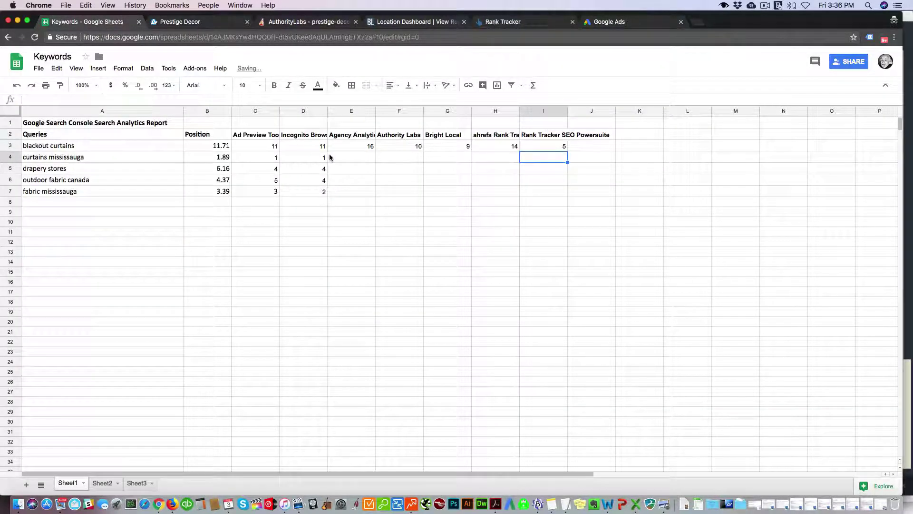
Copy the keyword "curtains mississauga", look up its Google rank in AgencyAnalytics, and enter 4 in cell E4 of the Keywords spreadsheet
left_click(330, 158)
left_click(102, 159)
key("super+c")
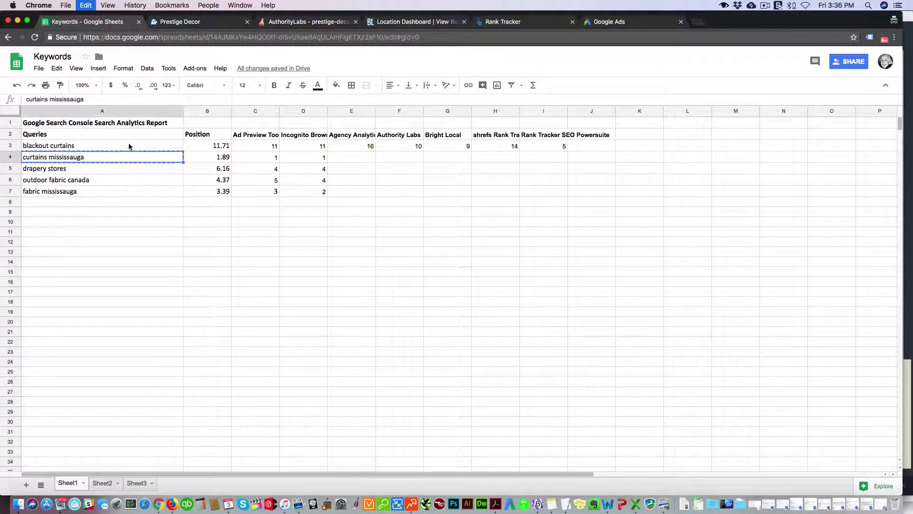
left_click(184, 24)
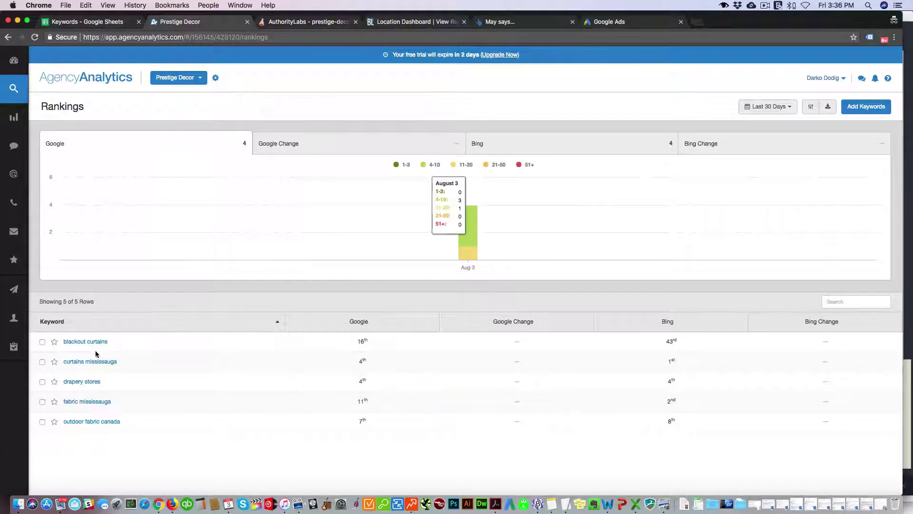
mouse_move(362, 360)
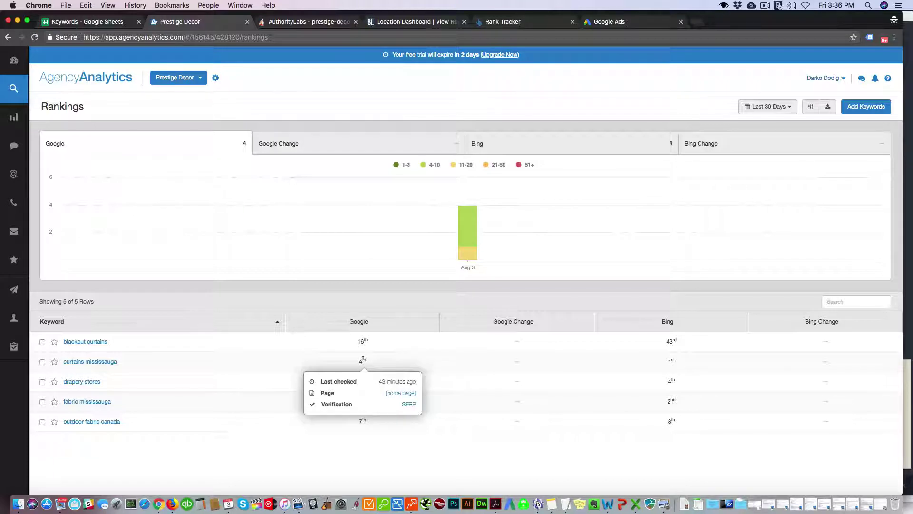
left_click(97, 21)
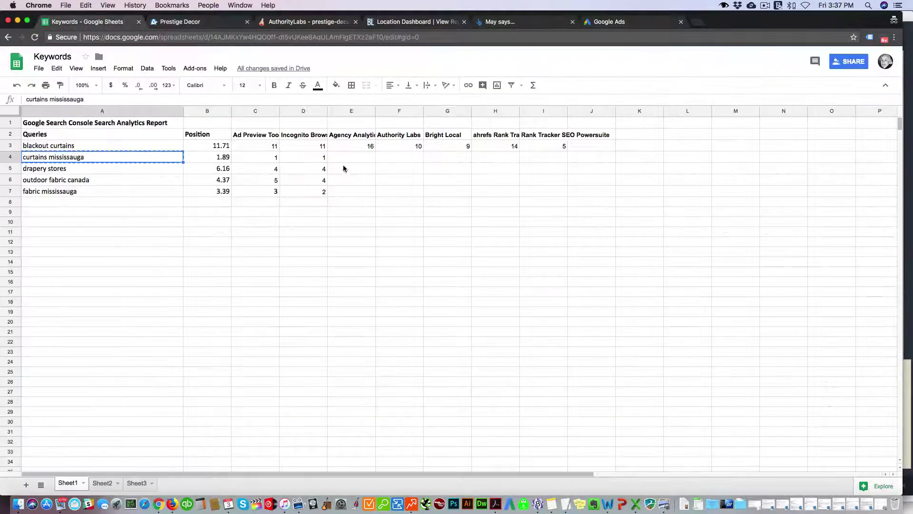
left_click(351, 158)
type("4")
left_click(265, 161)
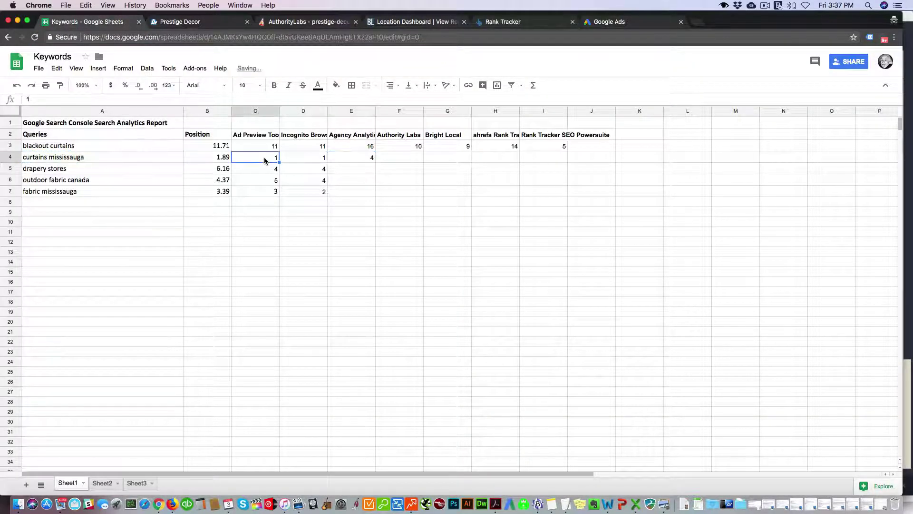
left_click(314, 160)
left_click(362, 159)
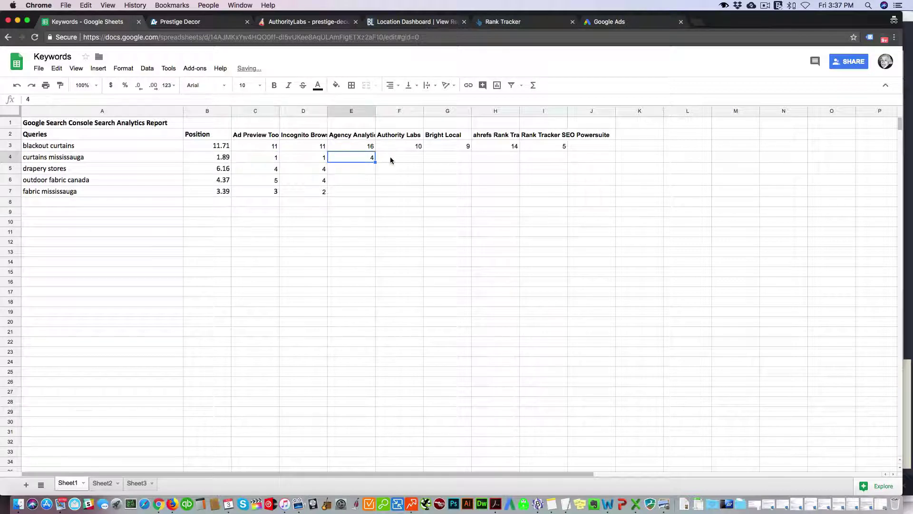
Look up the Google rank of "curtains mississauga" in AuthorityLabs and enter 1 in cell F4 of the Keywords spreadsheet
left_click(390, 157)
left_click(299, 22)
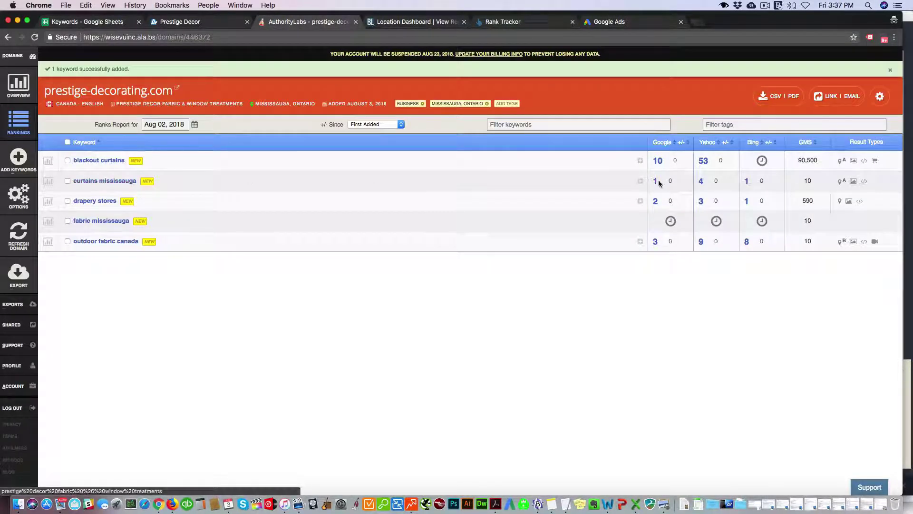
key("super+1")
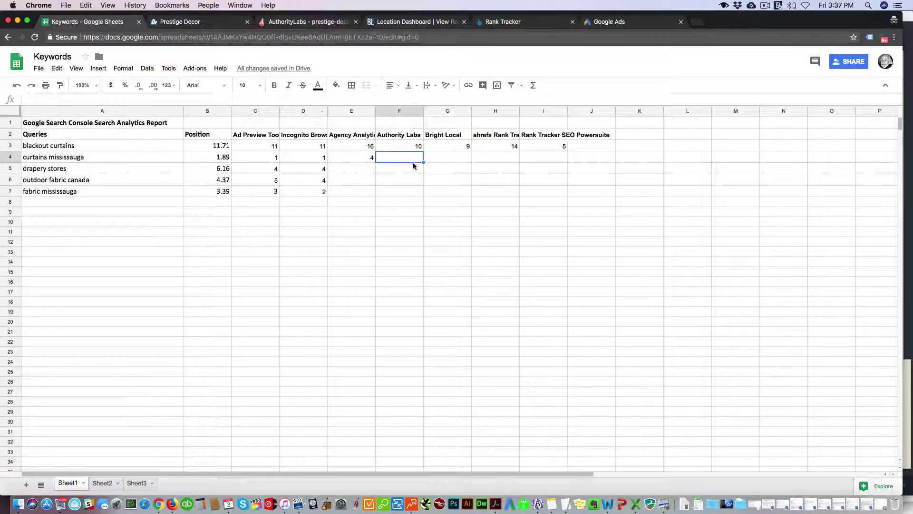
type("1")
left_click(459, 158)
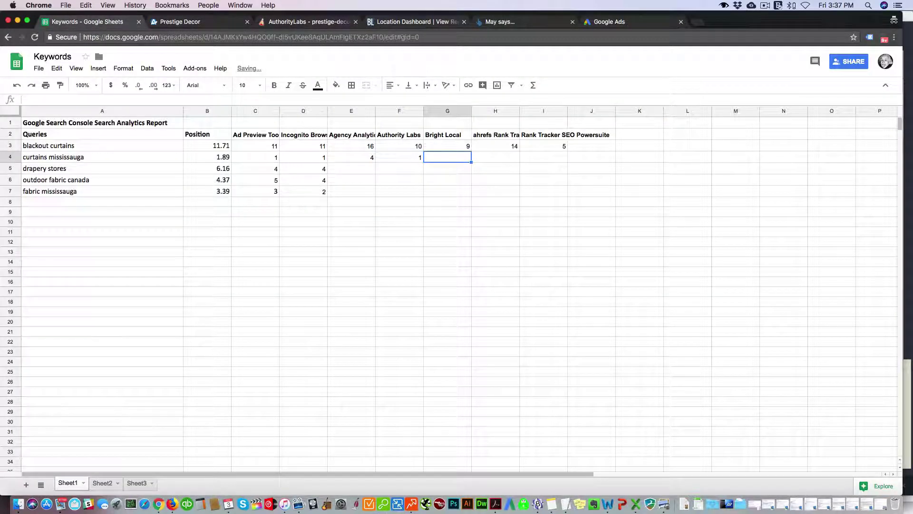
Find "curtains mississauga" in BrightLocal's rankings and inspect the search results page behind its local Google rank, closing the page and keyword details when done
left_click(402, 22)
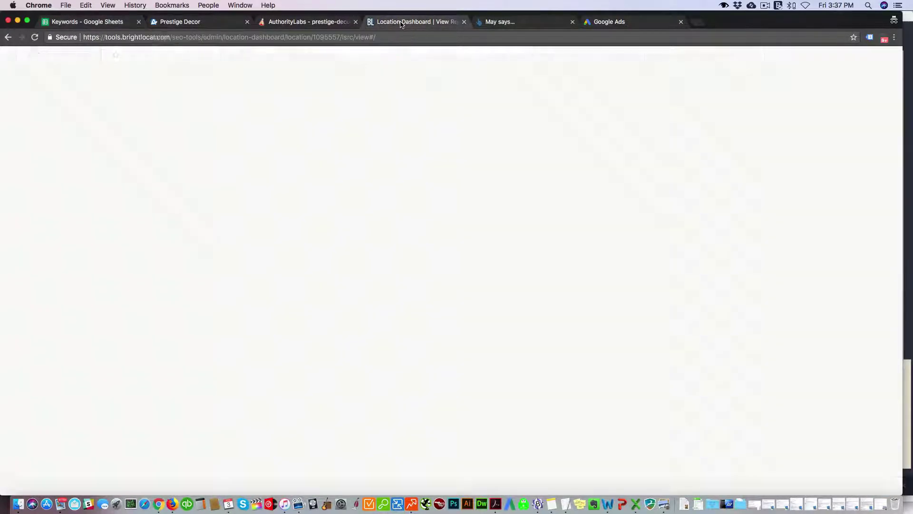
key("super+f")
type("curtains mississauga")
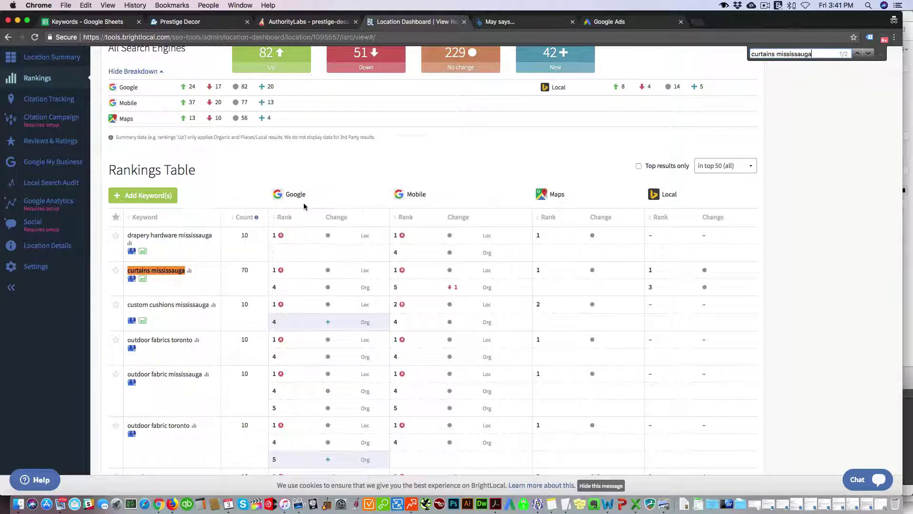
left_click(281, 270)
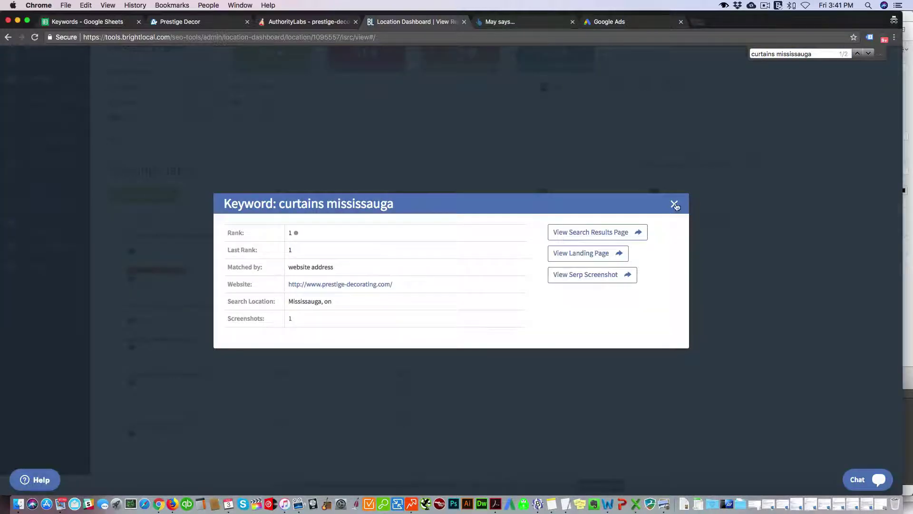
left_click(589, 233)
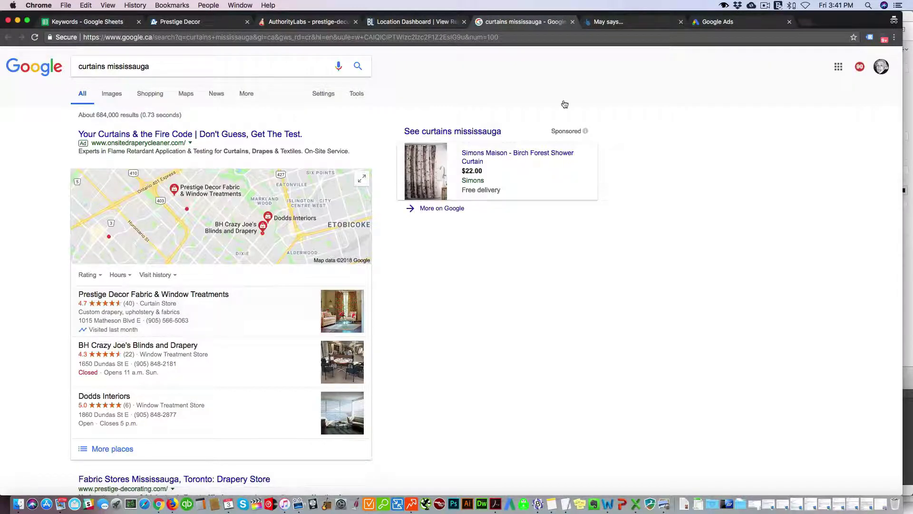
left_click(573, 22)
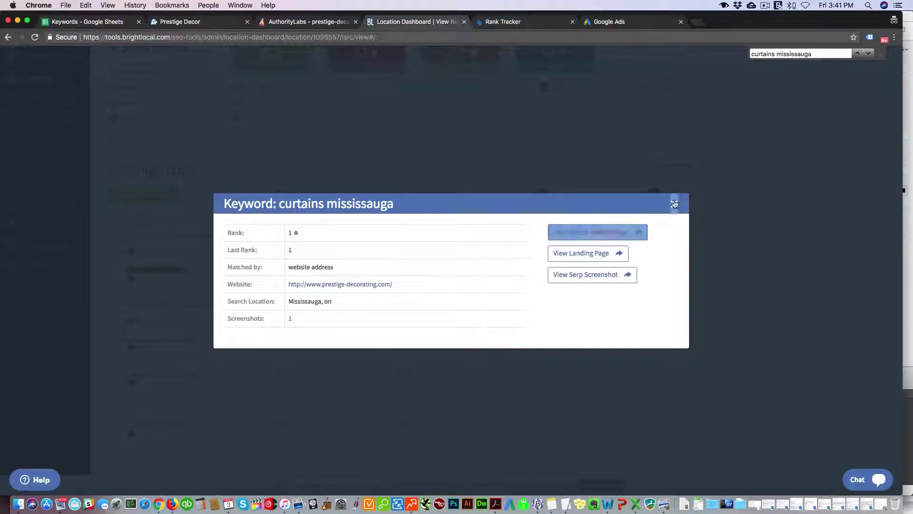
left_click(674, 204)
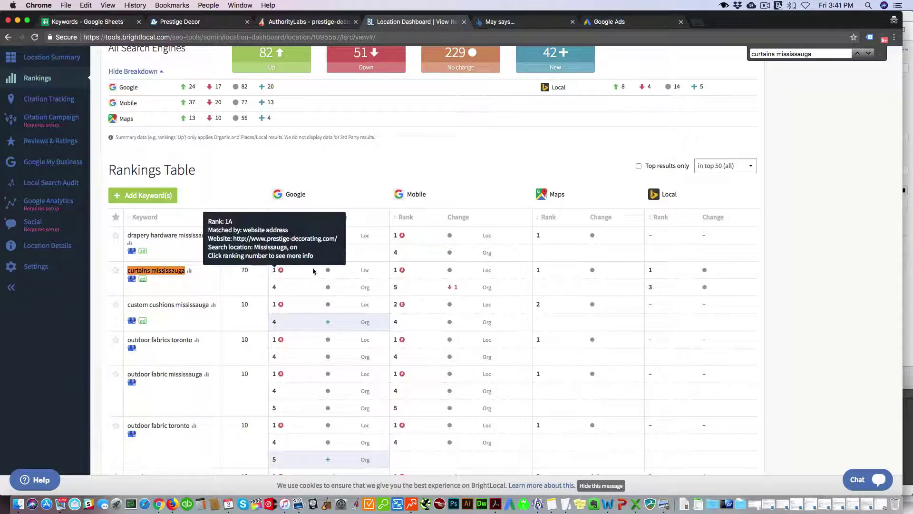
Check BrightLocal's Maps rank for "curtains mississauga" and enter 1 in cell G4 of the Keywords spreadsheet
mouse_move(538, 272)
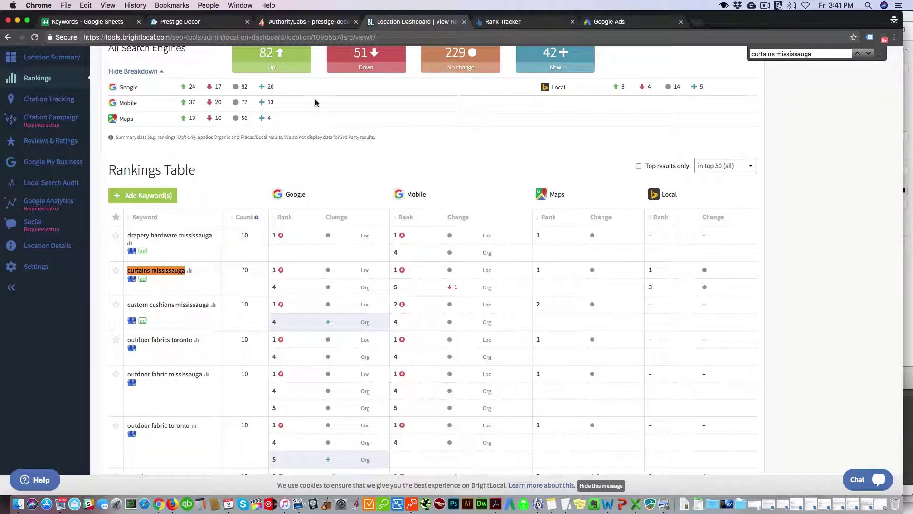
left_click(83, 20)
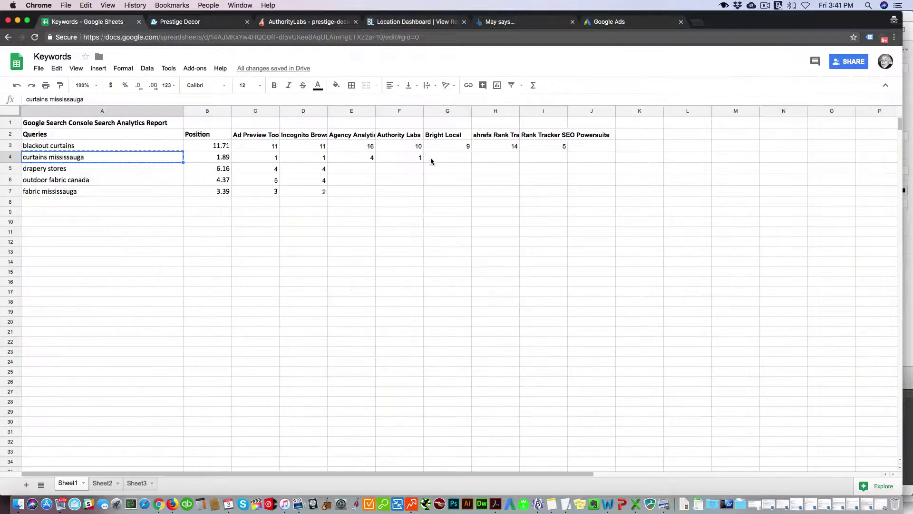
left_click(446, 161)
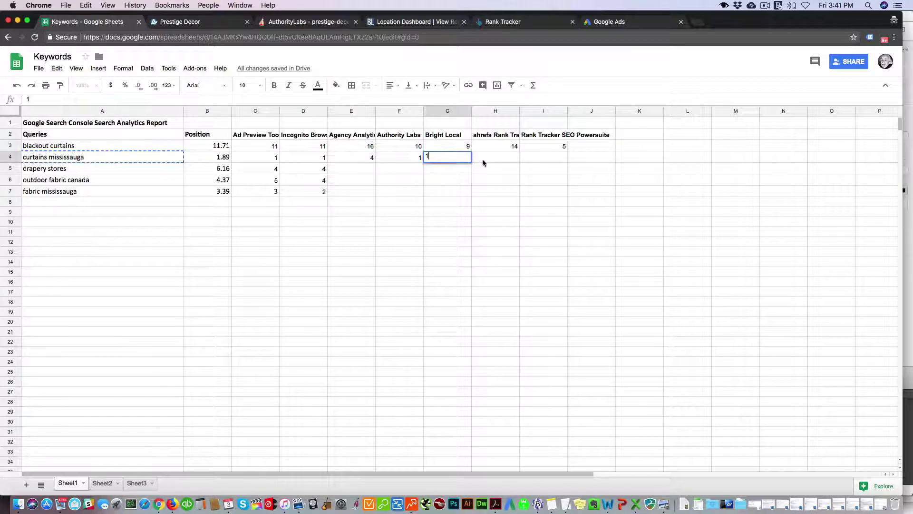
key("Tab")
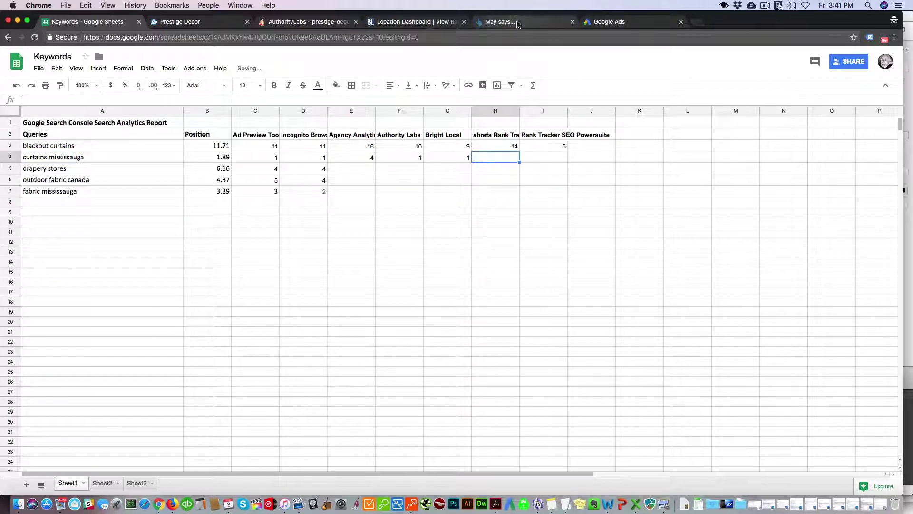
Look up the position of "curtains mississauga" in ahrefs Rank Tracker and enter 4 in cell H4 of the Keywords spreadsheet
left_click(518, 23)
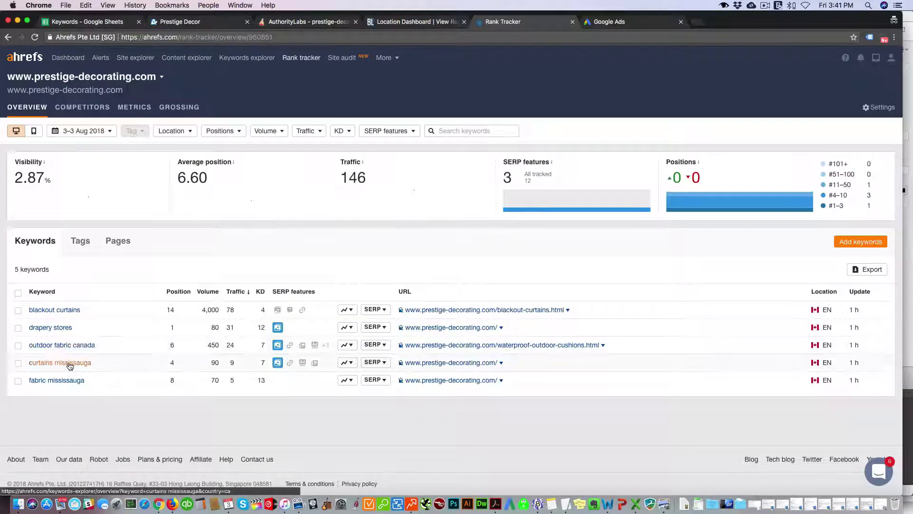
left_click(103, 24)
type("4")
key("Tab")
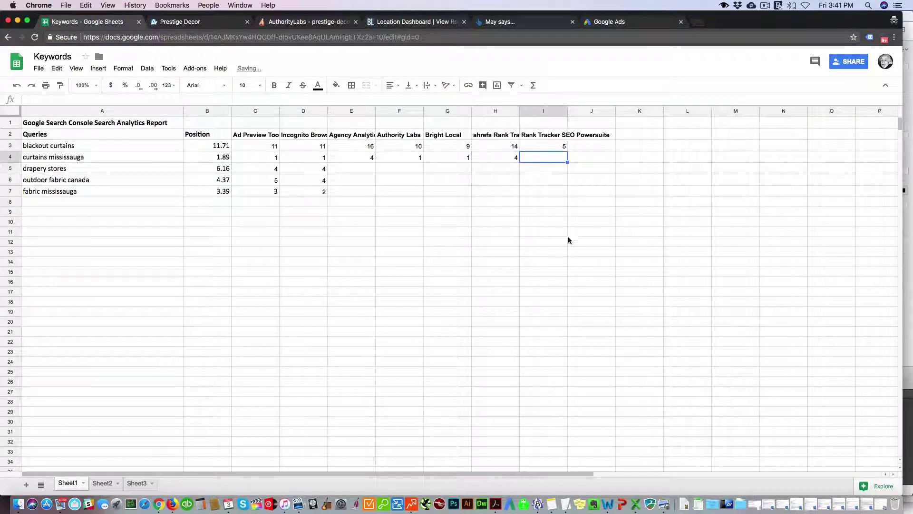
Check the Google.ca rank of "curtains mississauga" in SEO PowerSuite's Rank Tracker and enter 1 in cell I4 of the Keywords spreadsheet
left_click(411, 504)
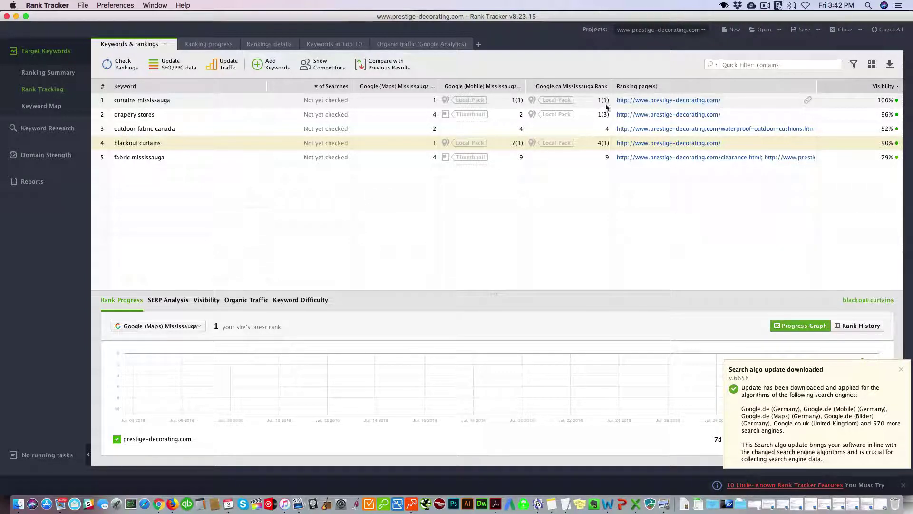
left_click(158, 504)
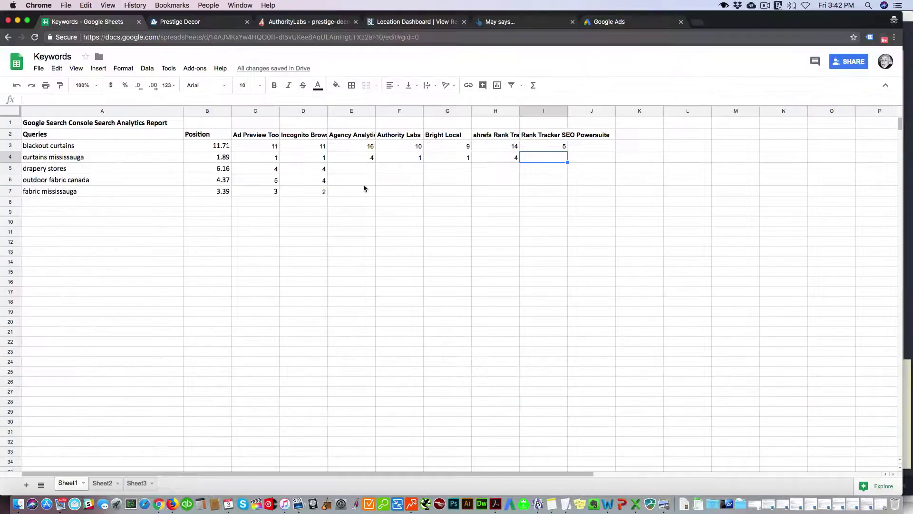
type("1")
key("Return")
Copy the keyword "drapery stores", check its Google rank in AgencyAnalytics and enter 4 in cell E5 of the Keywords spreadsheet
left_click(65, 169)
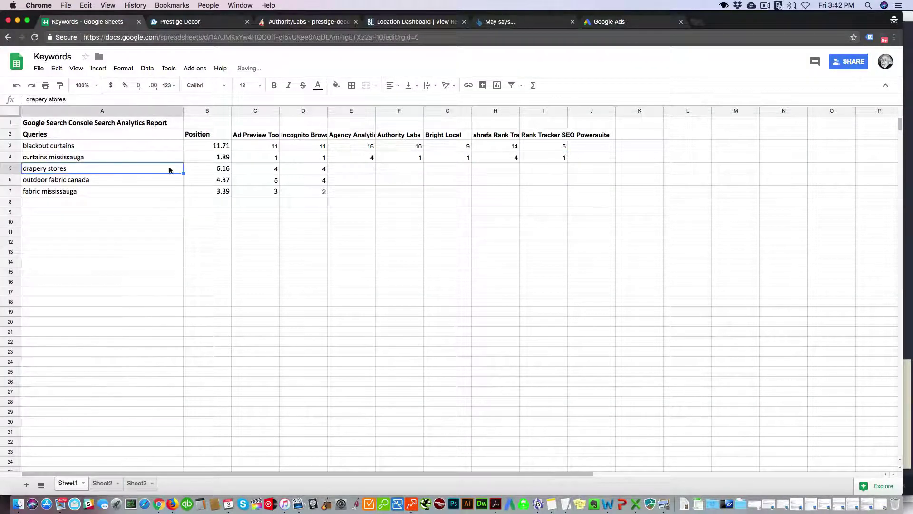
key("super+c")
left_click(189, 22)
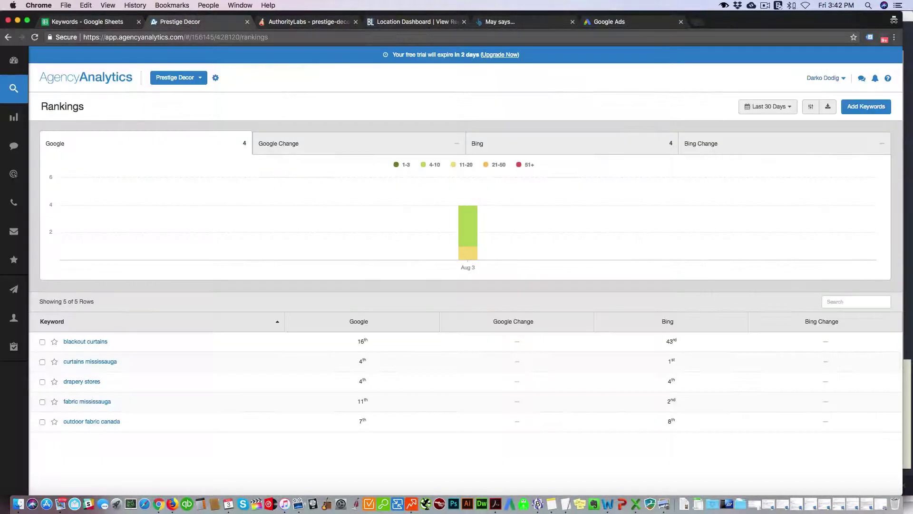
mouse_move(354, 382)
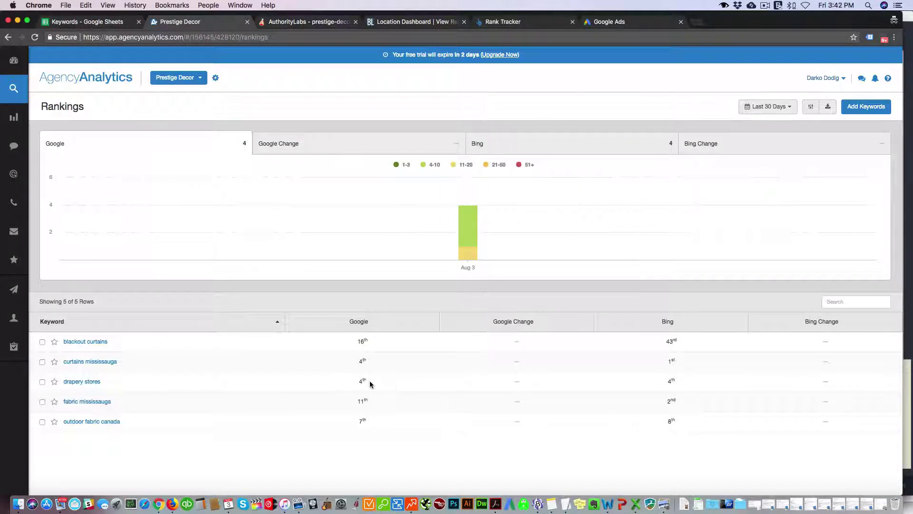
left_click(83, 22)
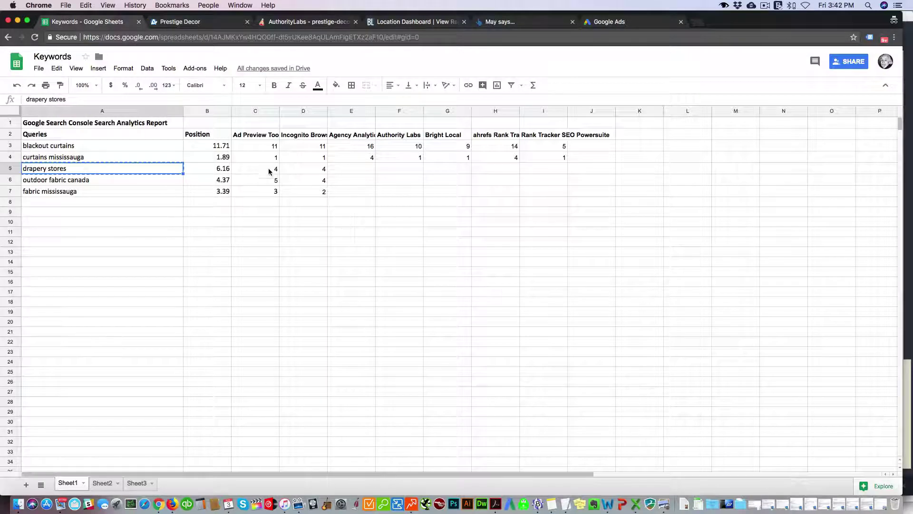
left_click(357, 170)
type("4")
key("Tab")
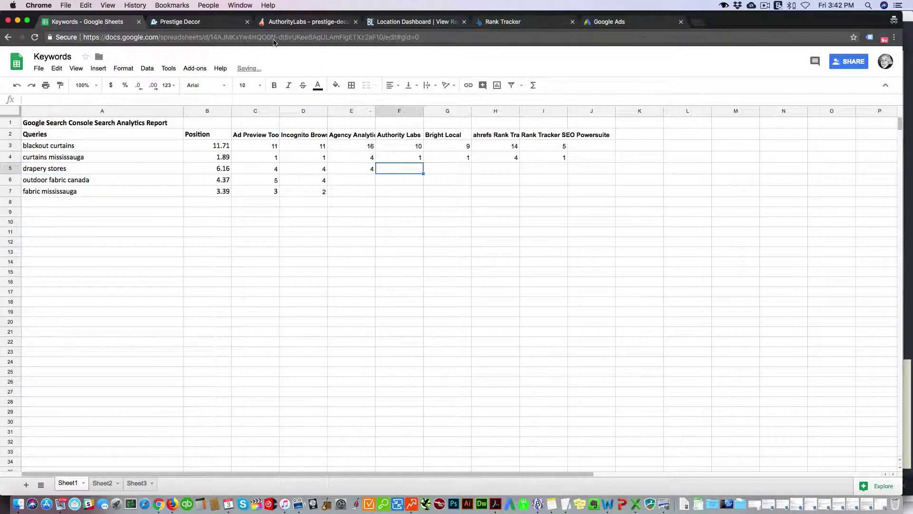
Check the Google rank of "drapery stores" in AuthorityLabs and enter 2 in cell F5 of the Keywords spreadsheet
left_click(261, 22)
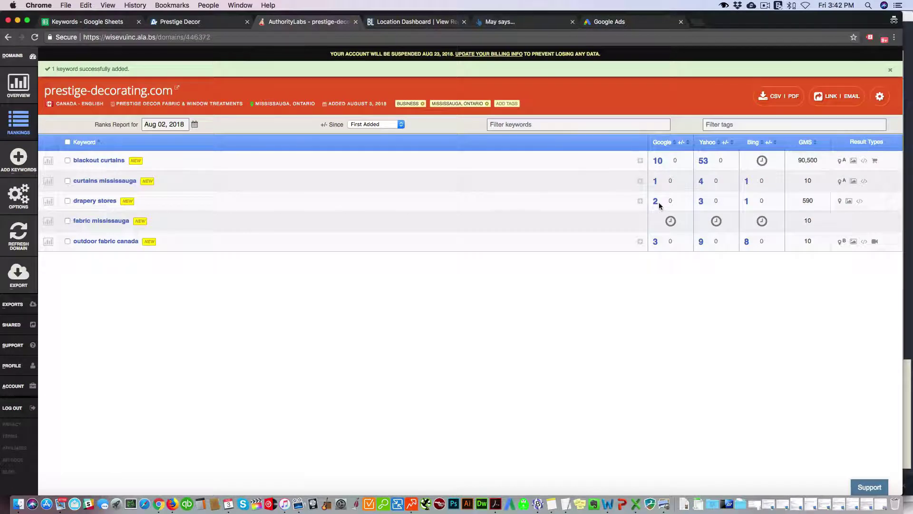
left_click(80, 22)
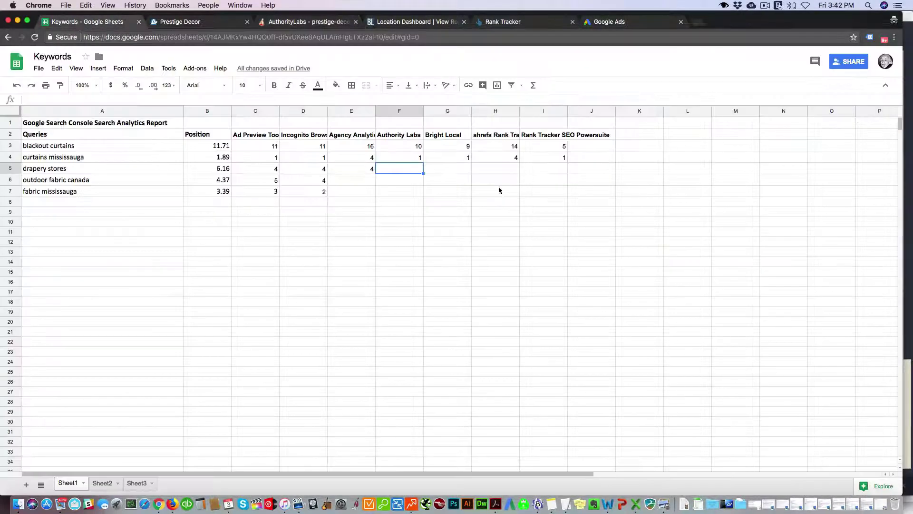
type("2")
key("Tab")
Find "drapery stores" in BrightLocal's rankings table and enter its Google rank, 4, in cell G5 of the Keywords spreadsheet
left_click(414, 22)
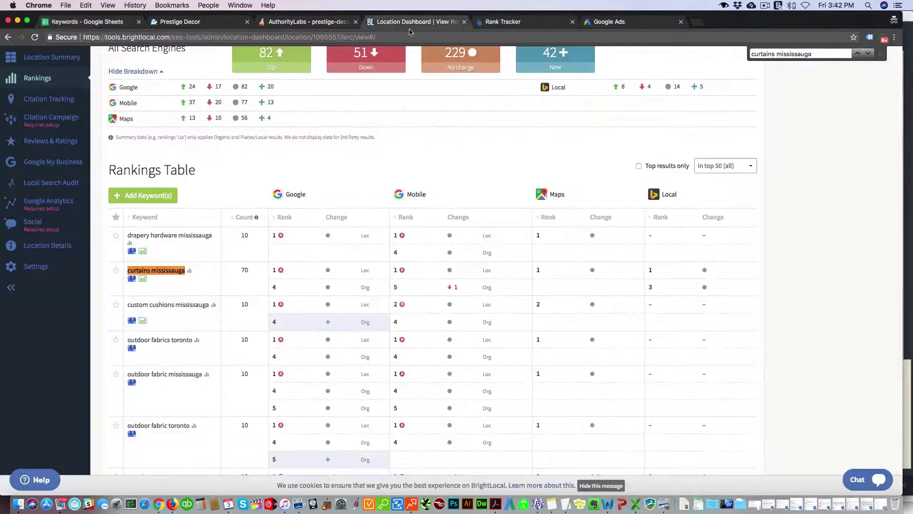
key("ctrl+f")
type("drapery stores")
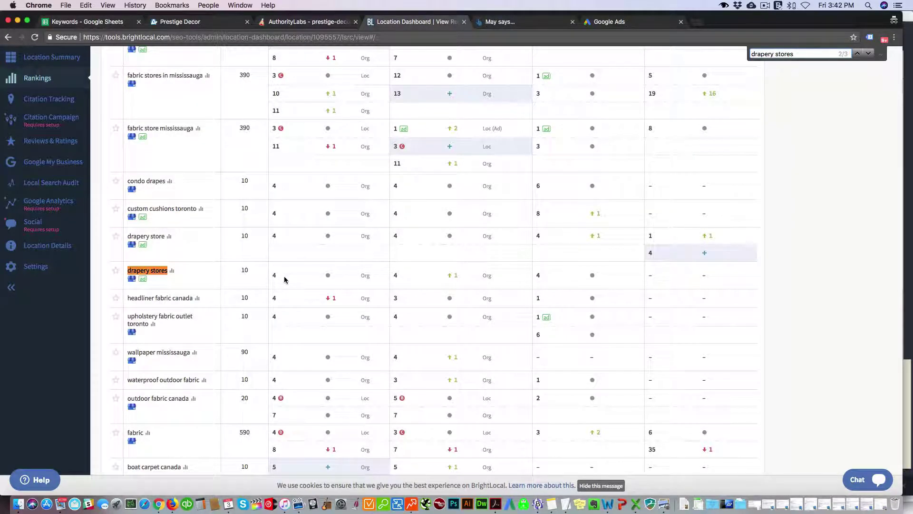
left_click(134, 23)
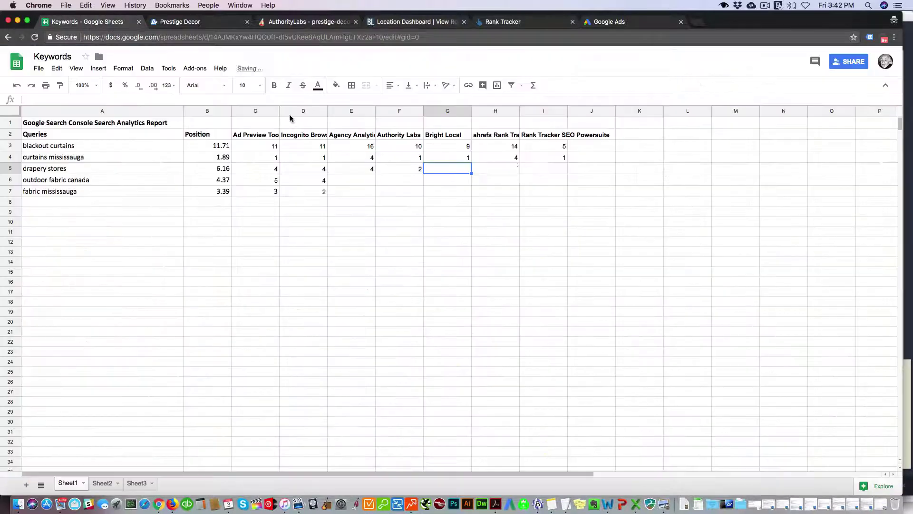
type("4")
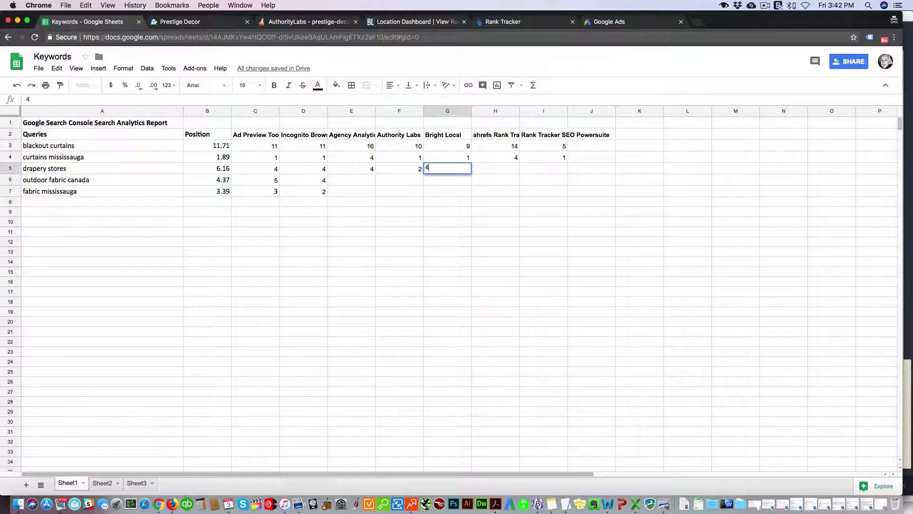
key("Tab")
Look up the position of "drapery stores" in ahrefs Rank Tracker and enter 1 in cell H5 of the Keywords spreadsheet
left_click(480, 23)
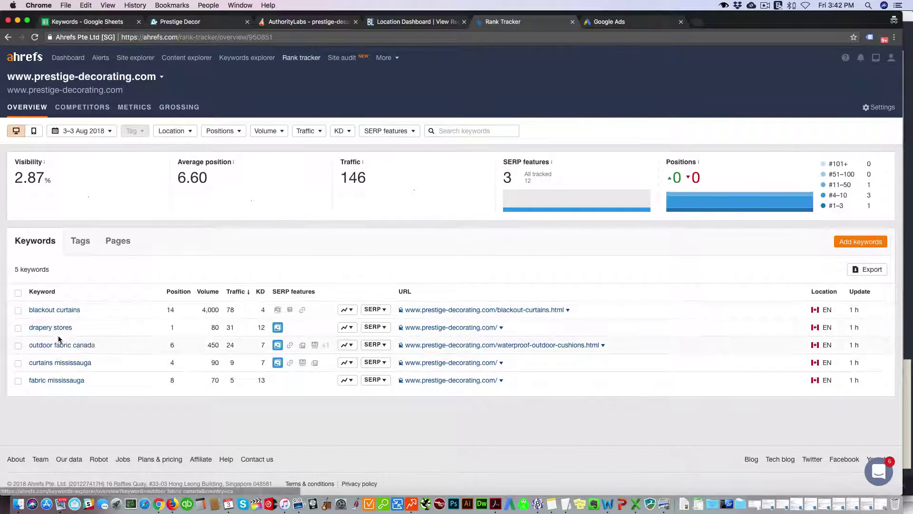
left_click(88, 21)
left_click(511, 170)
type("1")
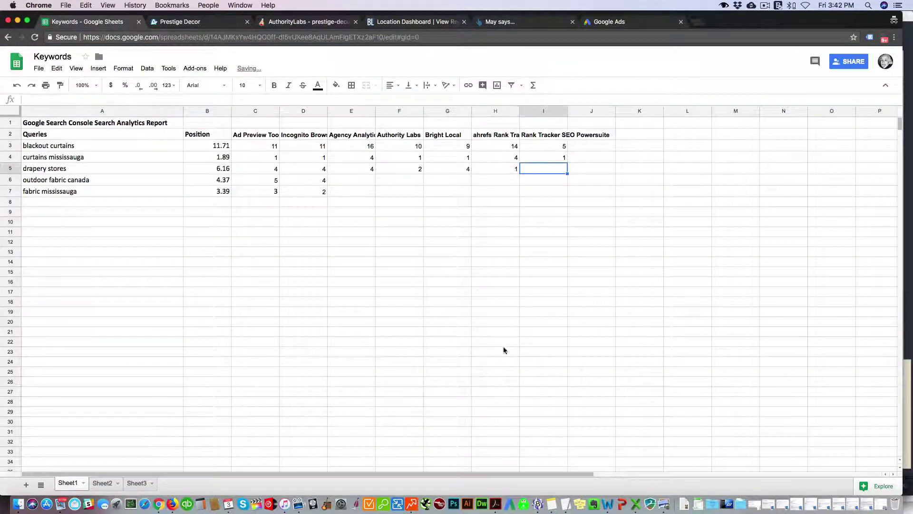
Check the Google Maps rank of "drapery stores" in SEO PowerSuite's Rank Tracker and enter 4 in cell I5 of the Keywords spreadsheet
left_click(412, 504)
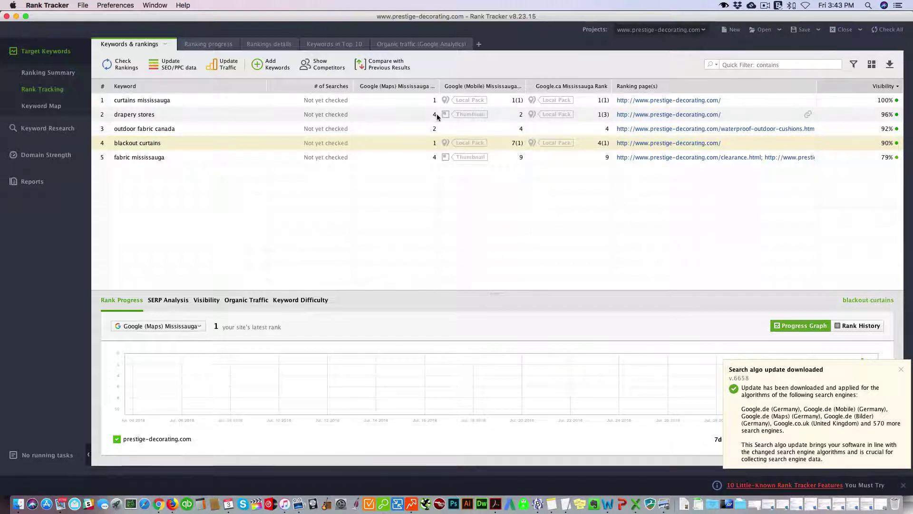
left_click(160, 505)
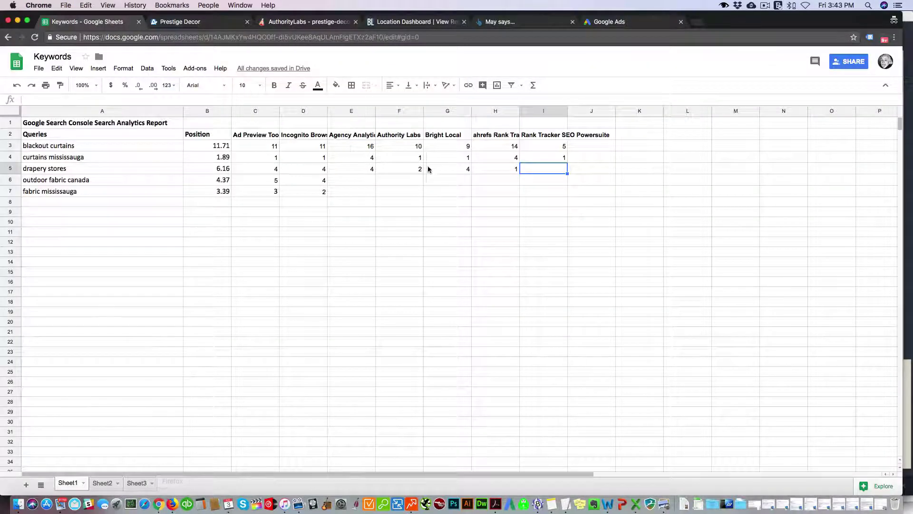
type("4")
key("Return")
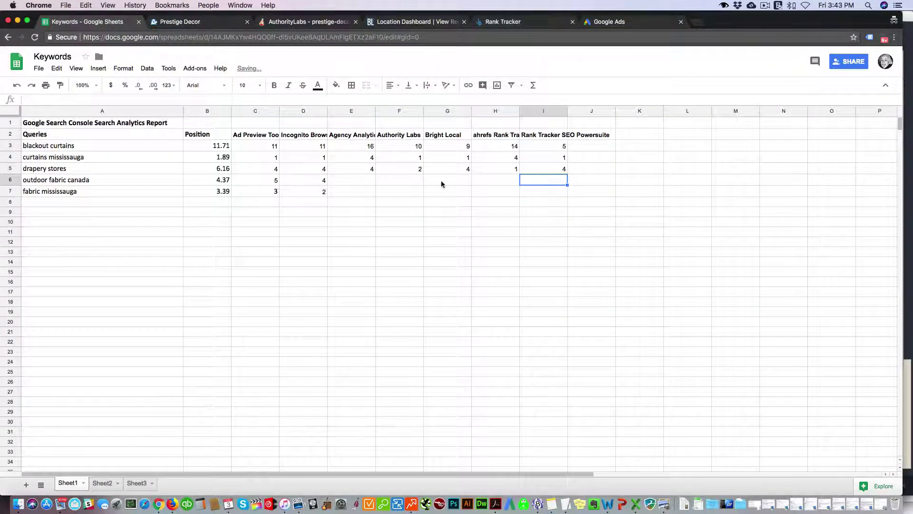
Preview the Google results for "outdoor fabric canada" in the Ad Preview and Diagnosis Tool and compare the ranking with cell C6 of the Keywords spreadsheet
left_click(111, 178)
key("super+c")
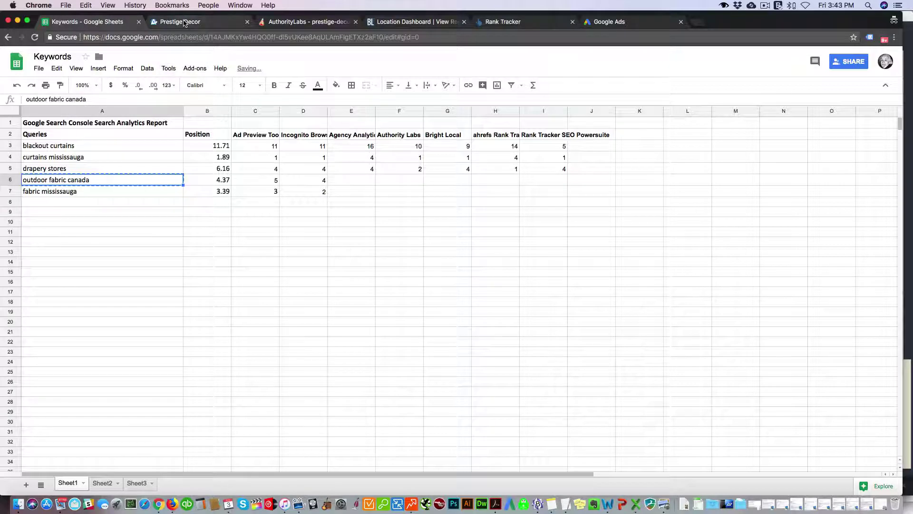
key("super+9")
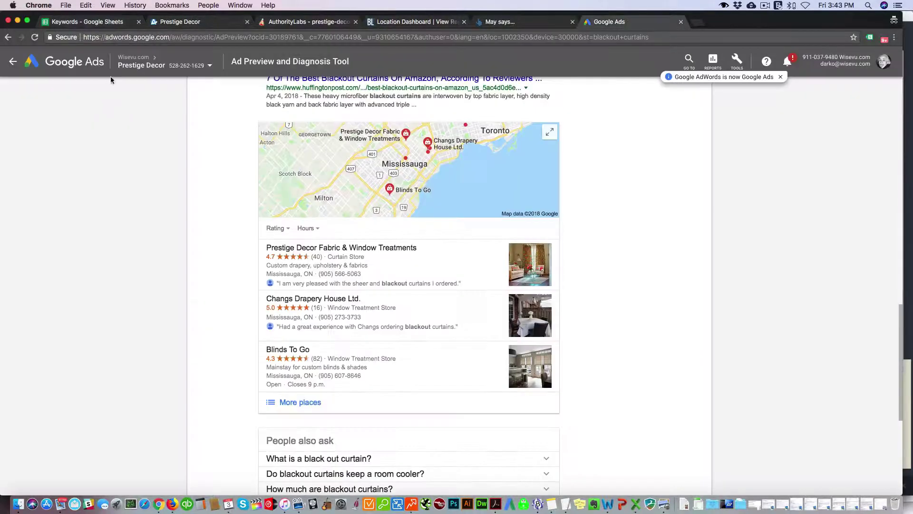
scroll(126, 97, "up", 10)
left_click(96, 97)
key("super+v")
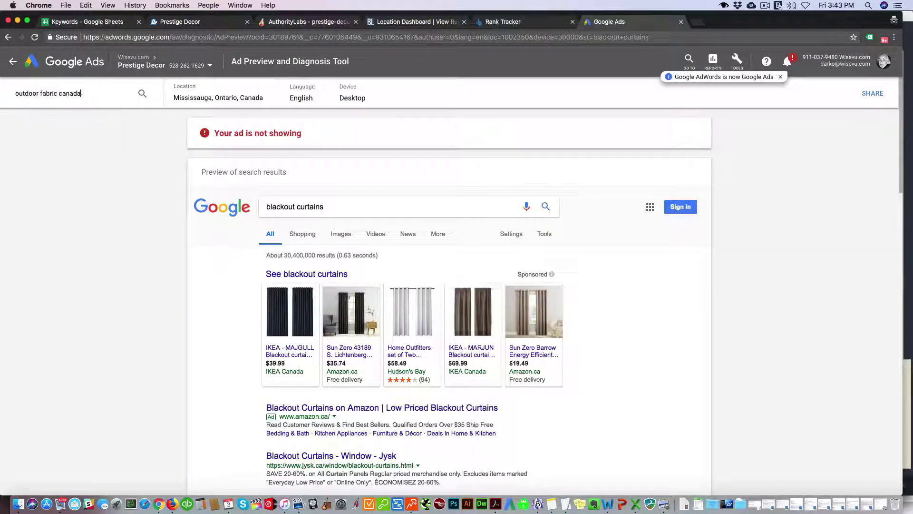
key("Return")
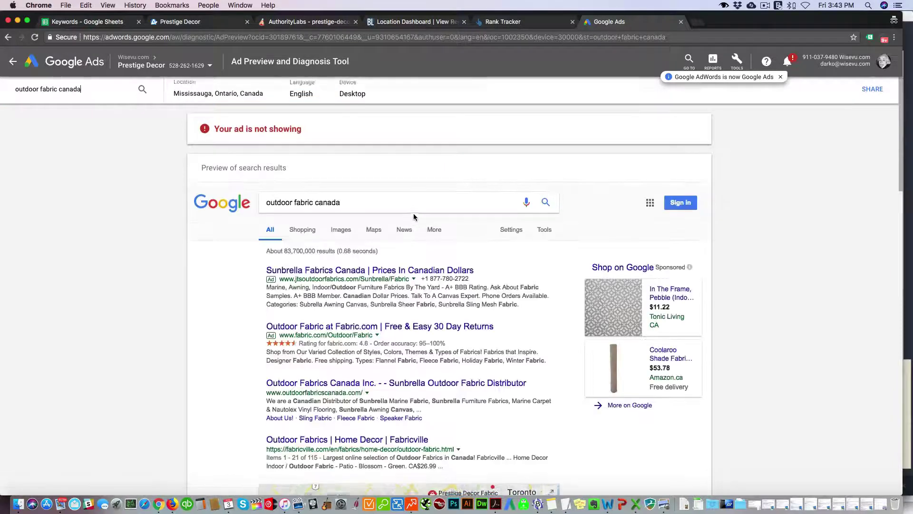
scroll(414, 215, "down", 2)
scroll(313, 299, "down", 5)
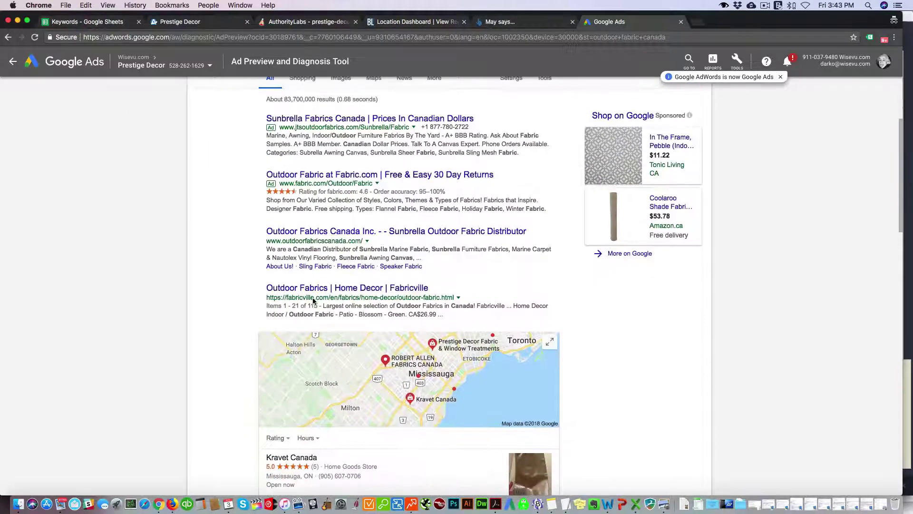
left_click(71, 22)
left_click(276, 184)
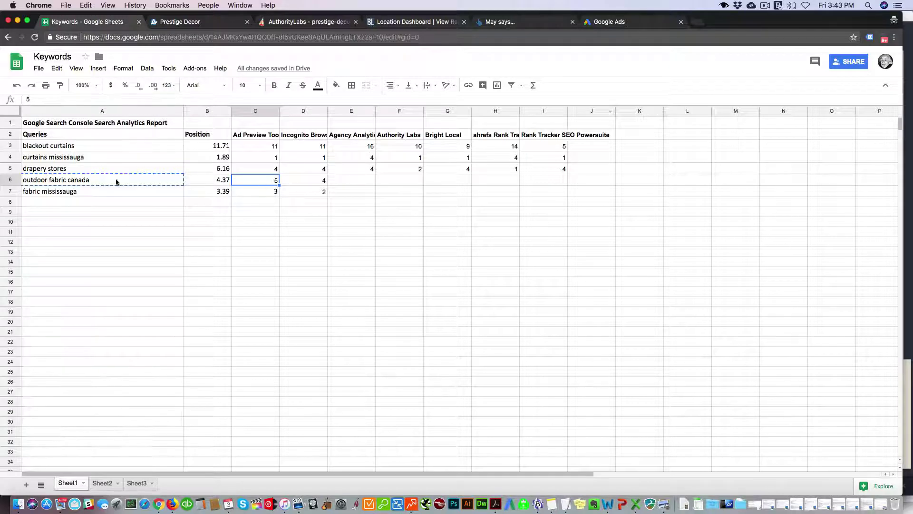
Search for "outdoor fabric canada" in Firefox and compare the site's ranking with the Incognito Browser value in cell D6
left_click(172, 503)
key("super+v")
key("Return")
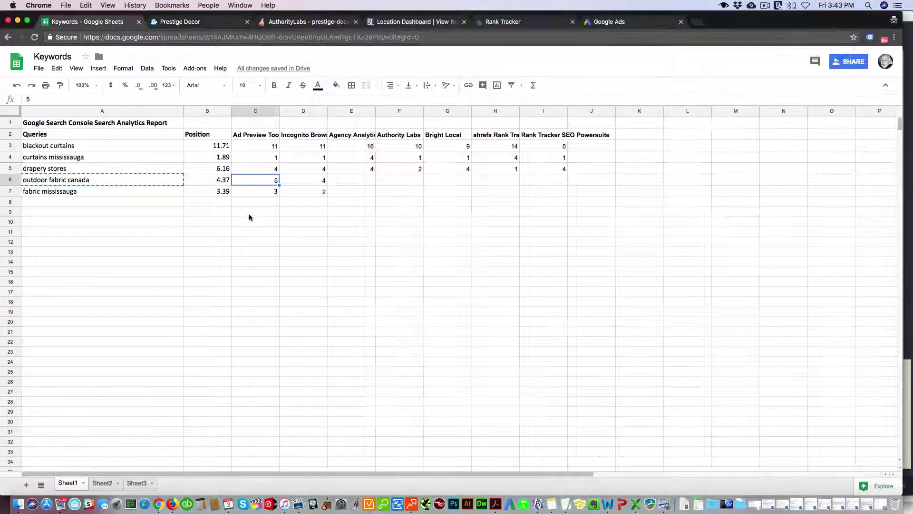
left_click(249, 214)
left_click(312, 185)
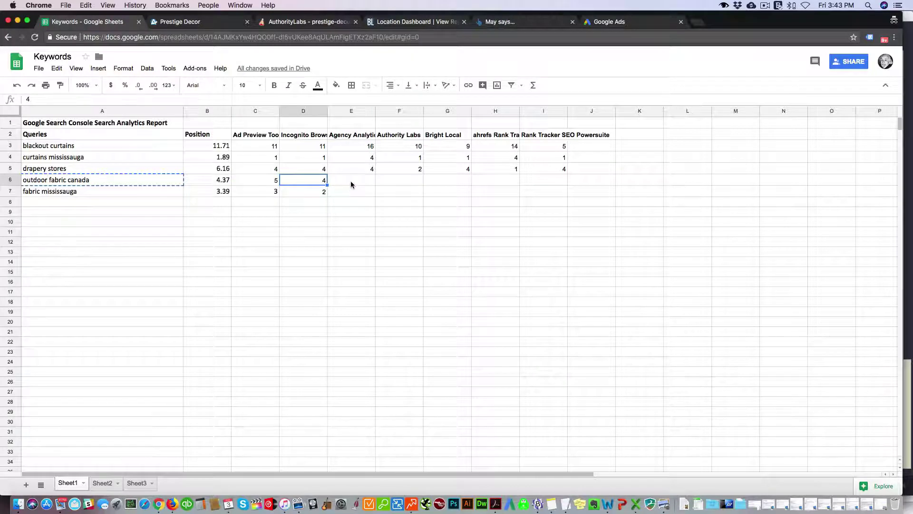
Check the Google rank of "outdoor fabric canada" in AgencyAnalytics and enter 7 in cell E6 of the Keywords spreadsheet
left_click(182, 22)
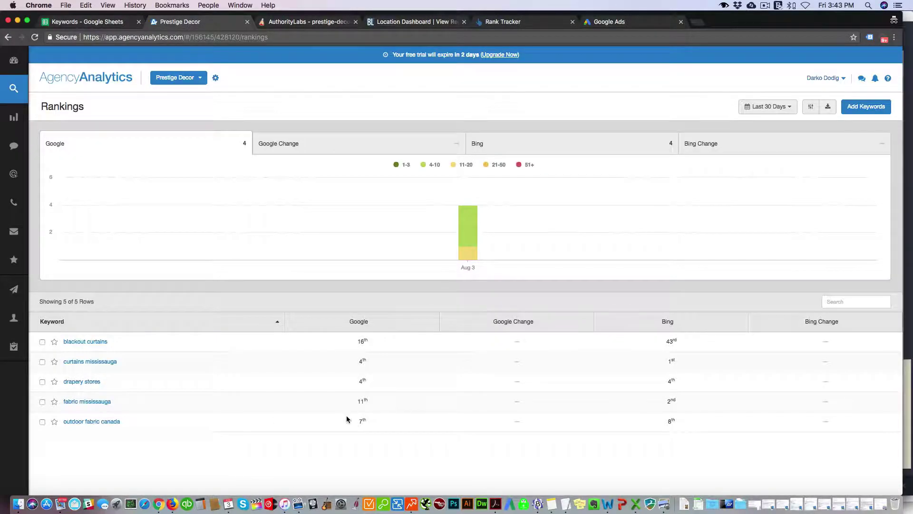
key("ctrl+shift+Tab")
left_click(346, 180)
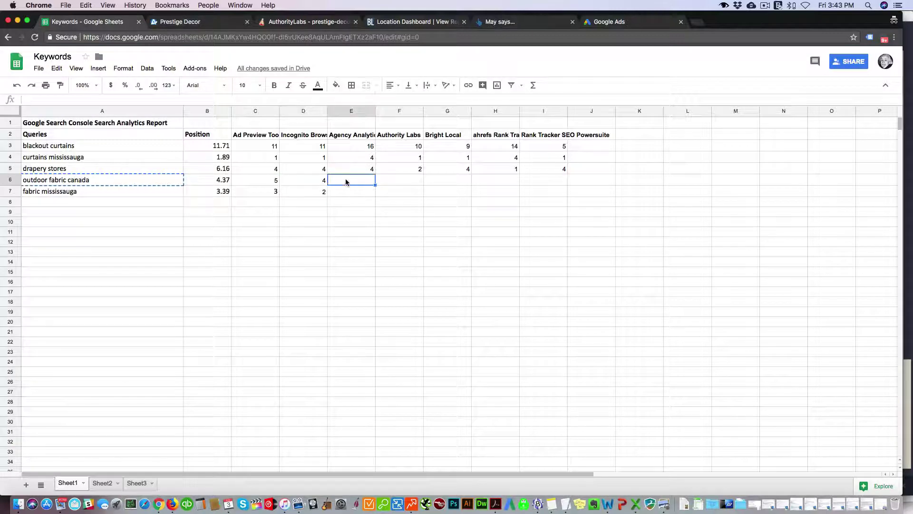
type("7")
key("Tab")
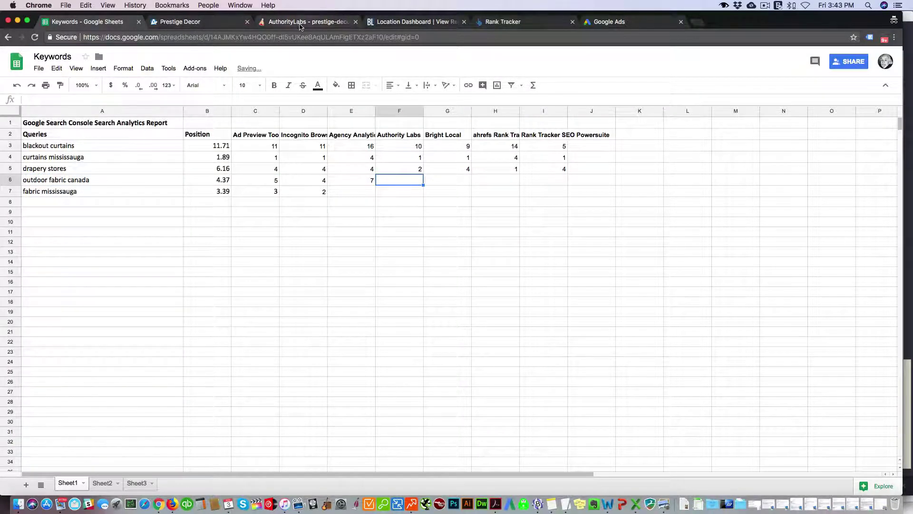
Check the Google rank of "outdoor fabric canada" in AuthorityLabs and enter 3 in cell F6 of the Keywords spreadsheet
left_click(305, 22)
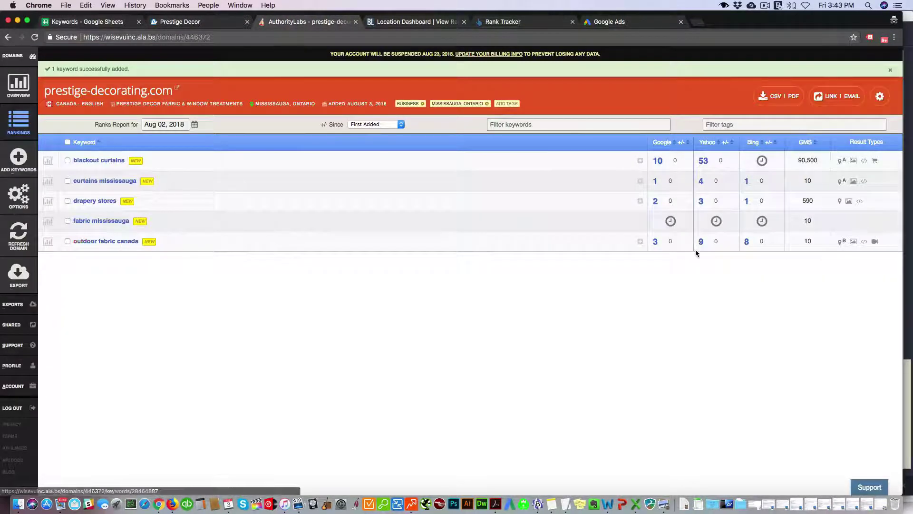
key("ctrl+shift+Tab")
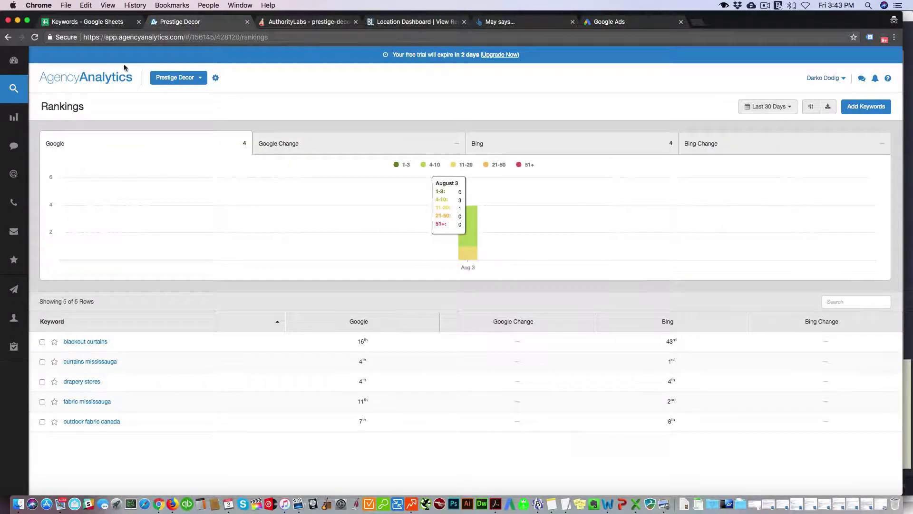
key("ctrl+shift+Tab")
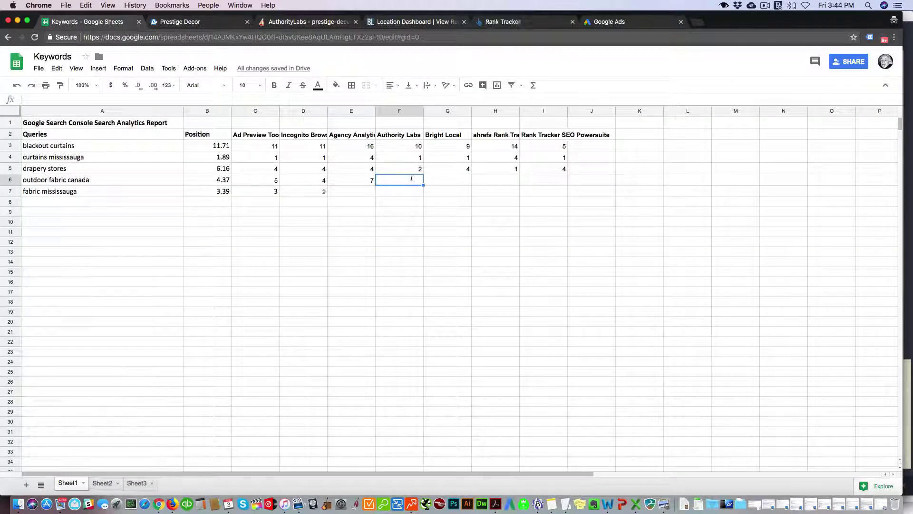
type("3")
key("Tab")
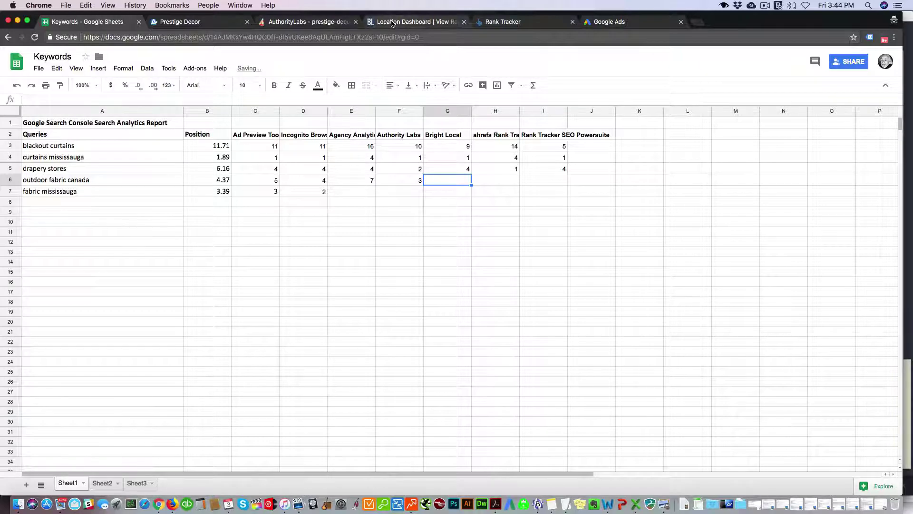
Find "outdoor fabric canada" in BrightLocal's rankings table and enter its local Google rank, 4, in cell G6 of the Keywords spreadsheet
left_click(390, 22)
key("super+f")
type("outdoor fabric canada")
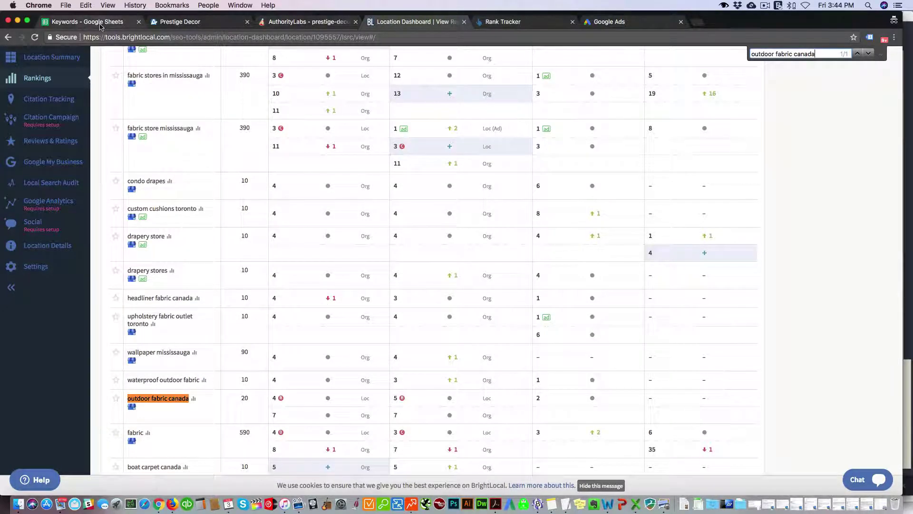
left_click(83, 21)
type("4")
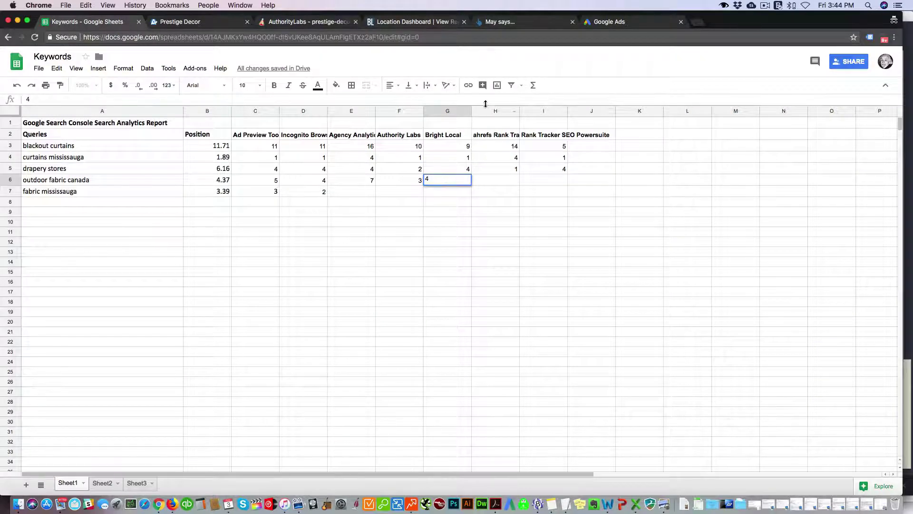
key("Tab")
Open BrightLocal's ranking details for "outdoor fabric canada", view the SERP screenshot and close its tab
left_click(404, 21)
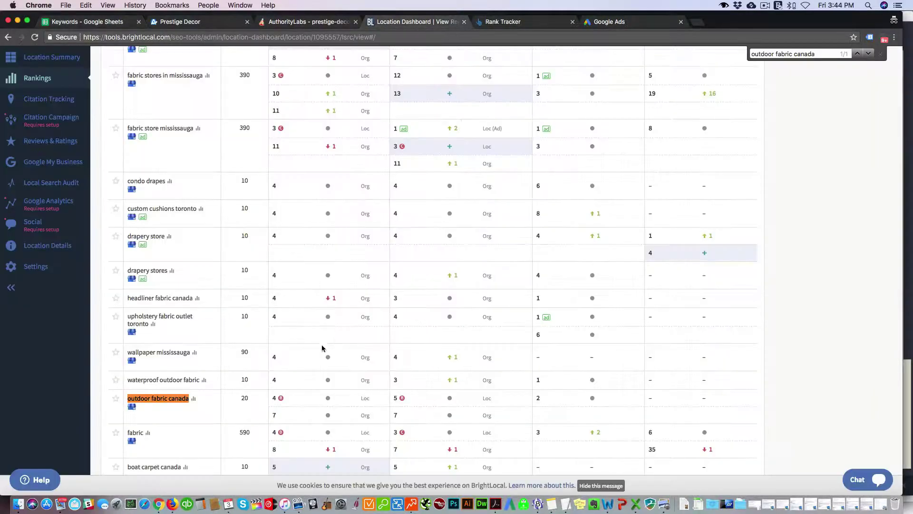
left_click(275, 400)
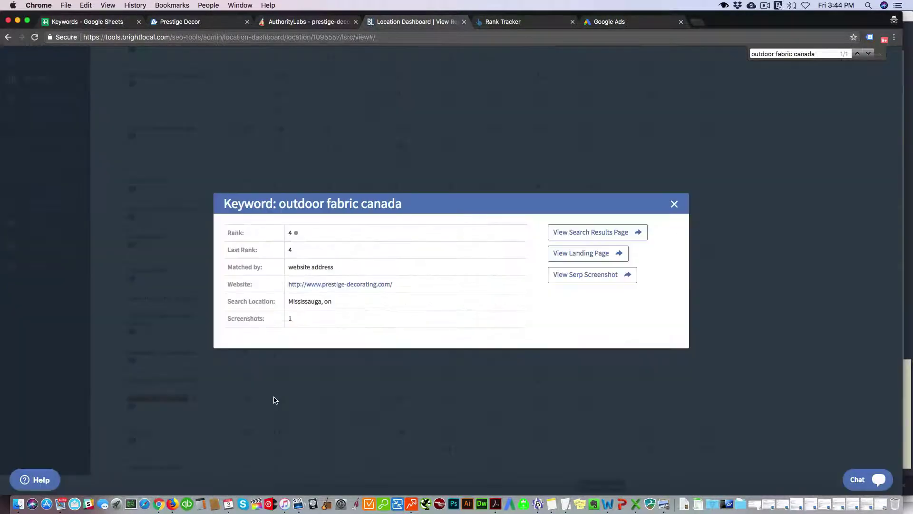
left_click(589, 275)
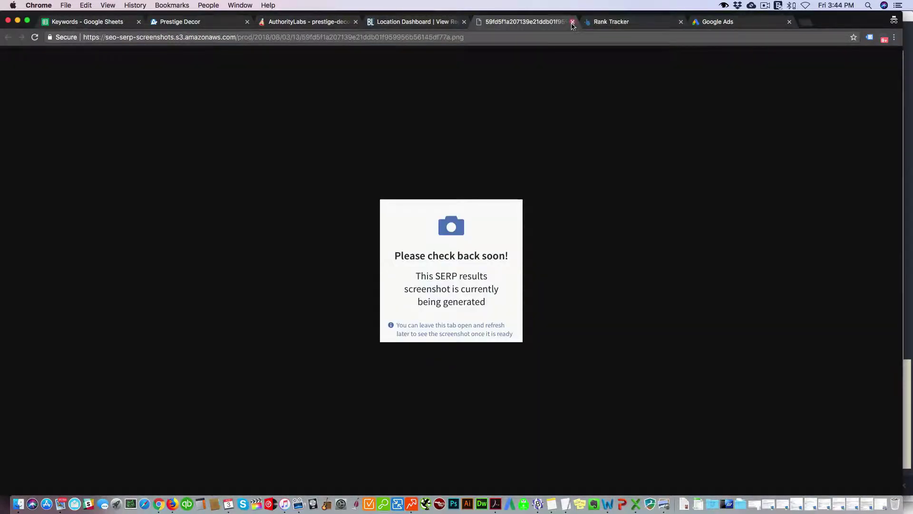
left_click(572, 22)
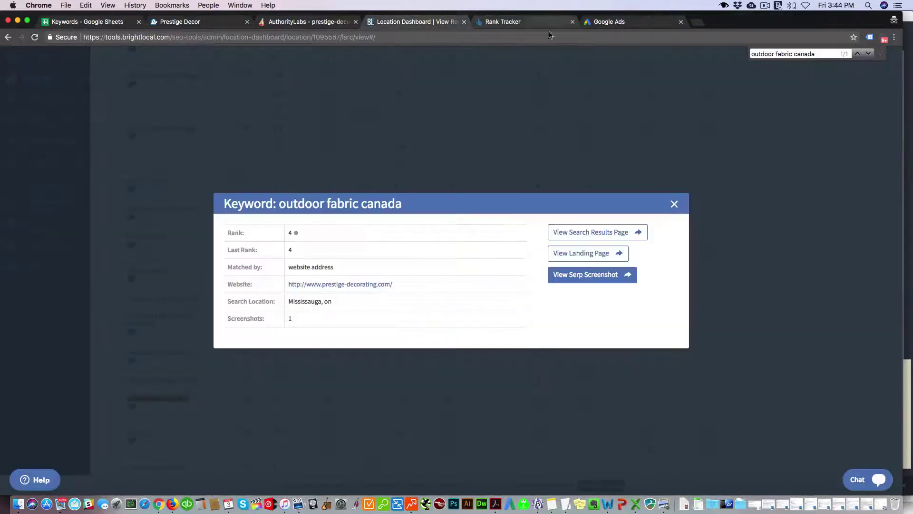
Open the Google results page from BrightLocal's "outdoor fabric canada" details and examine Prestige Decor's position in the local and organic listings
left_click(594, 233)
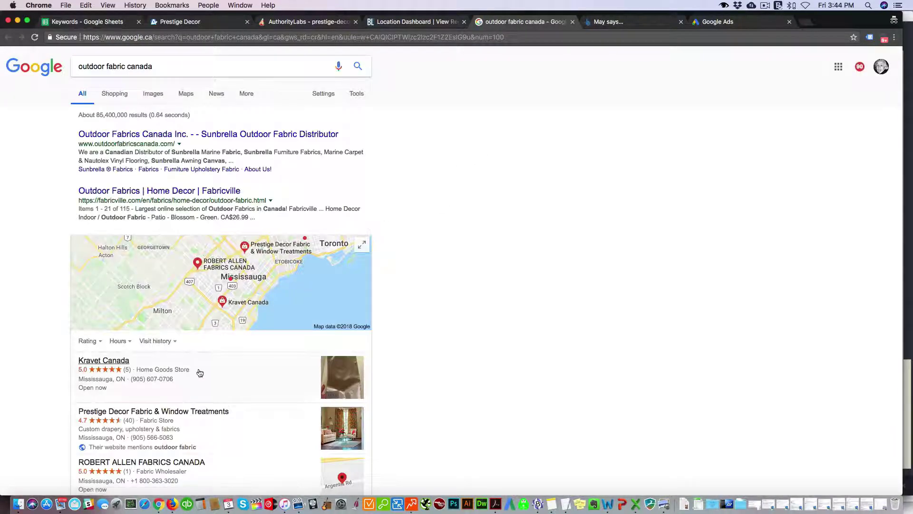
scroll(212, 372, "down", 5)
scroll(214, 373, "up", 4)
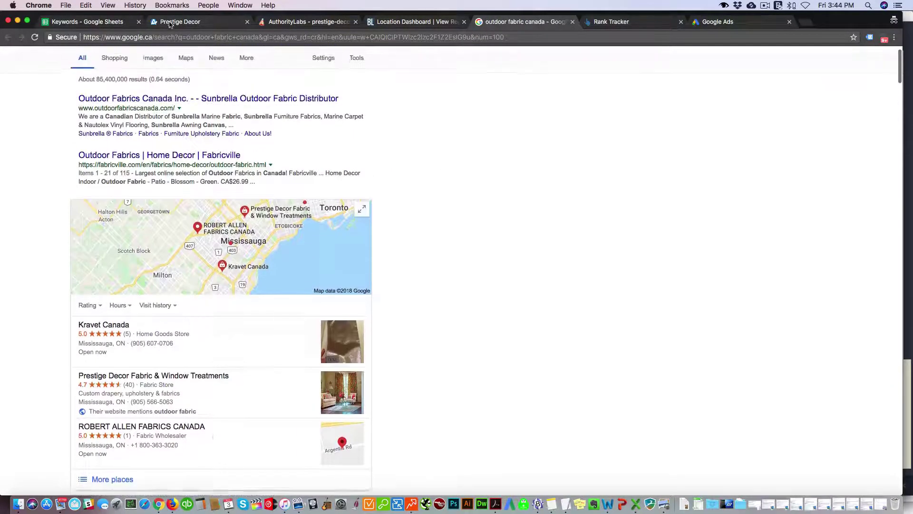
scroll(164, 302, "down", 4)
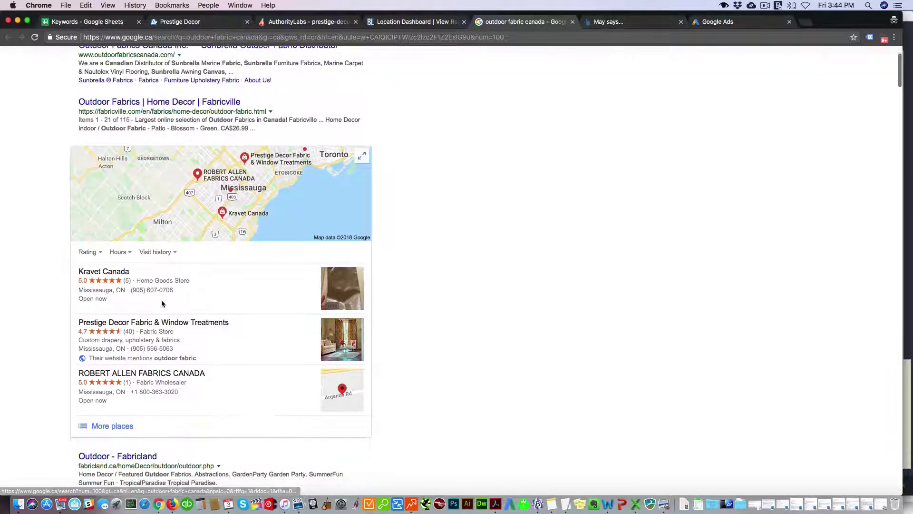
scroll(165, 311, "down", 2)
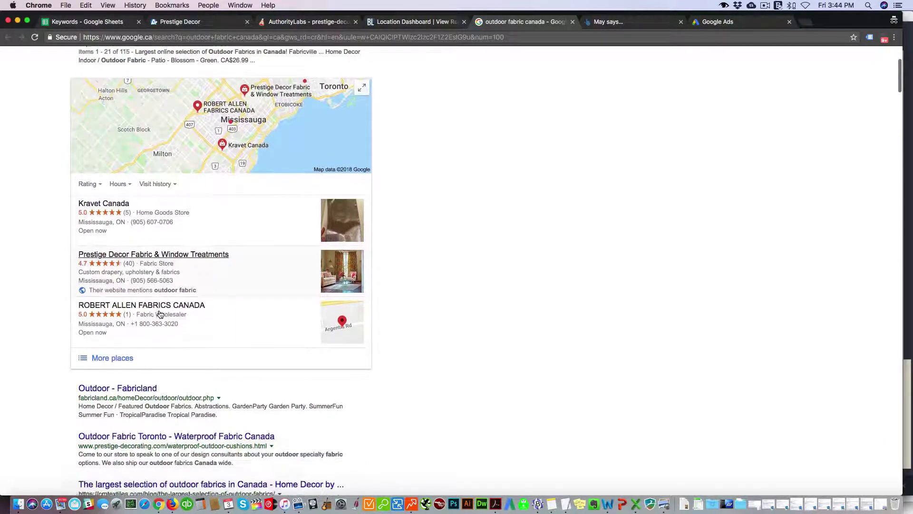
scroll(165, 310, "up", 2)
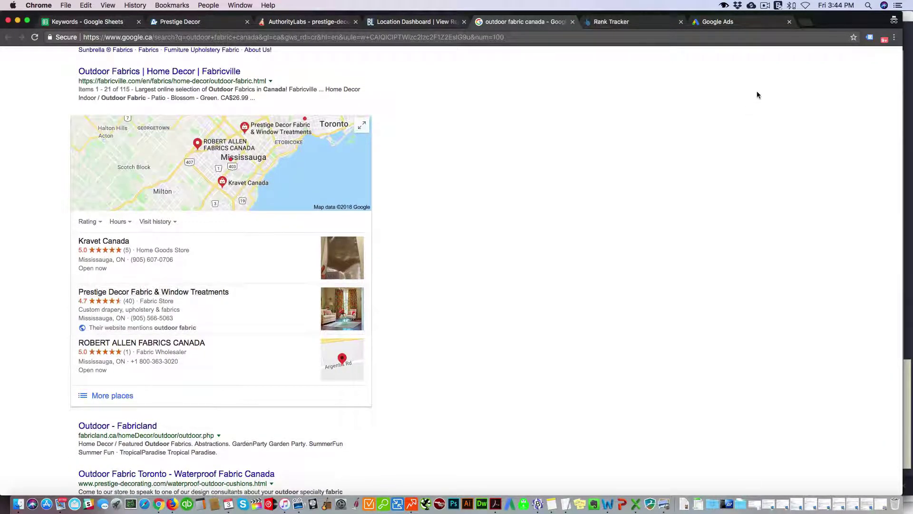
scroll(756, 94, "up", 5)
left_click(99, 65)
left_click_drag(99, 65, 77, 67)
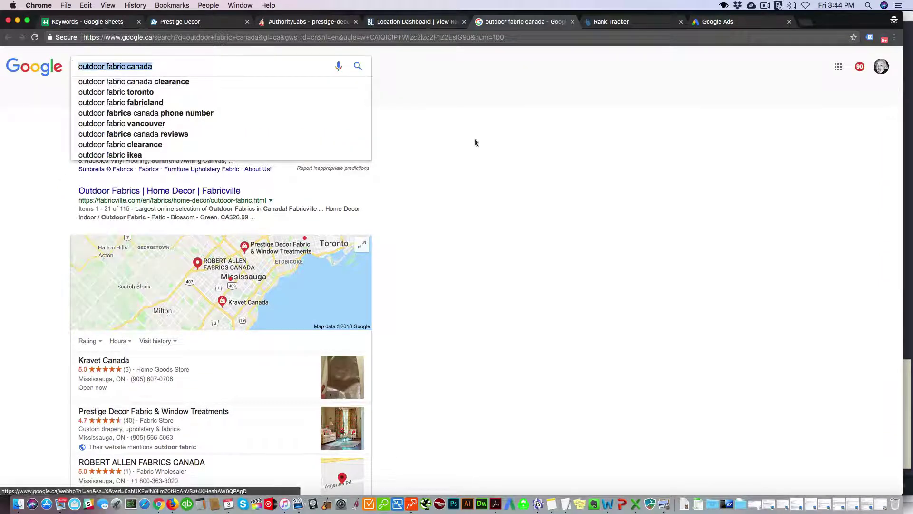
left_click(483, 142)
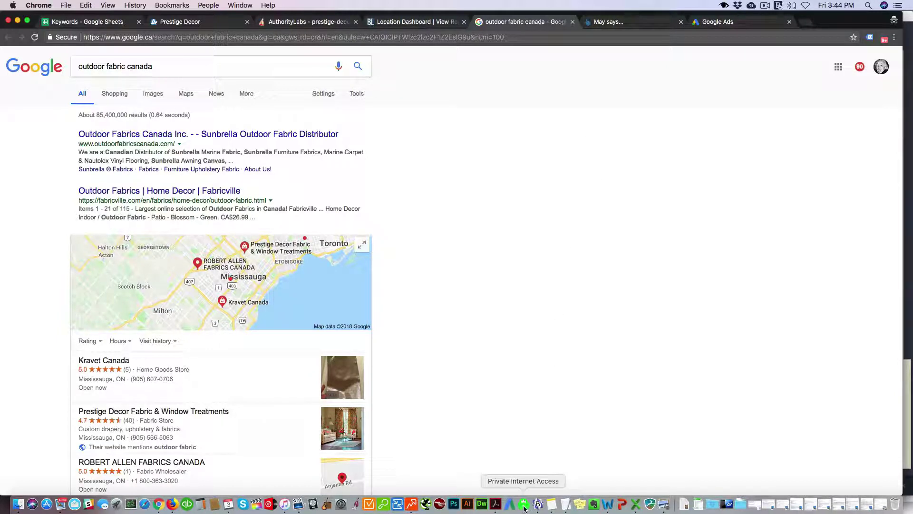
Review the spreadsheet's "outdoor fabric canada" row and examine Prestige Decor's position in the Google Ads preview results for that keyword
left_click(67, 24)
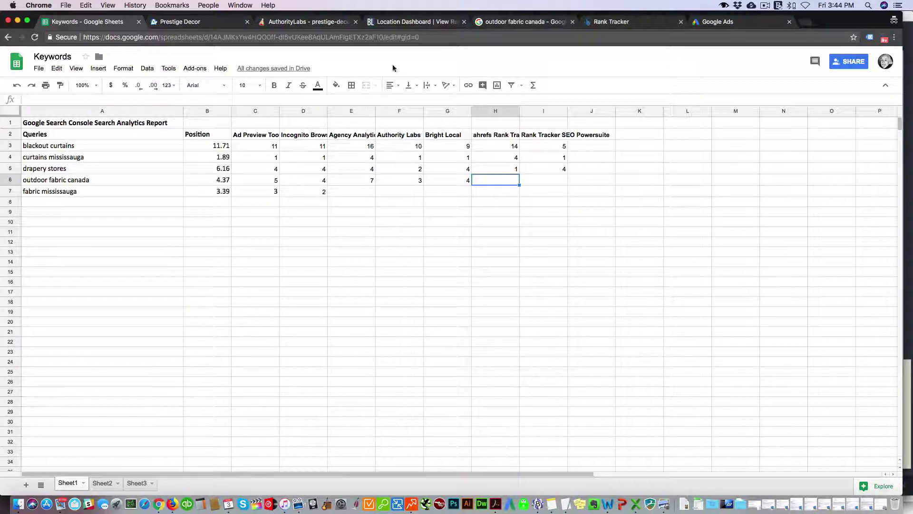
left_click(718, 21)
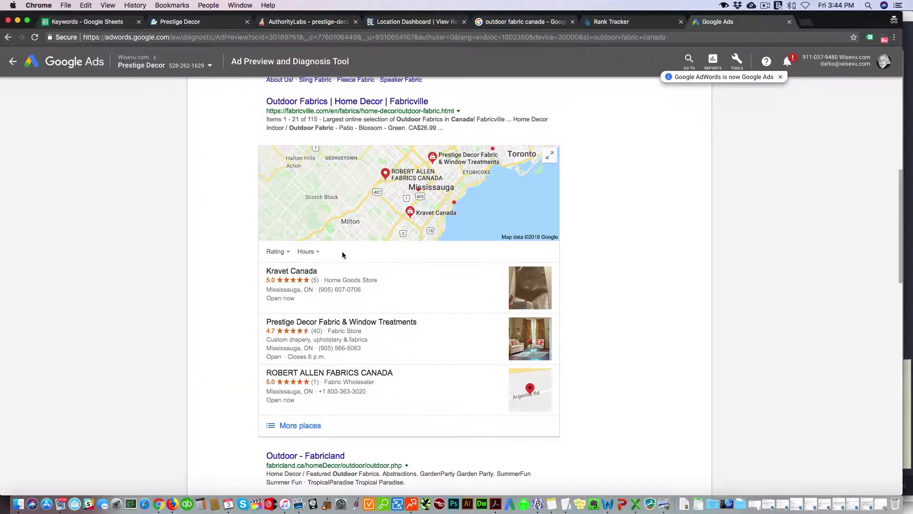
scroll(333, 266, "up", 6)
scroll(311, 318, "down", 2)
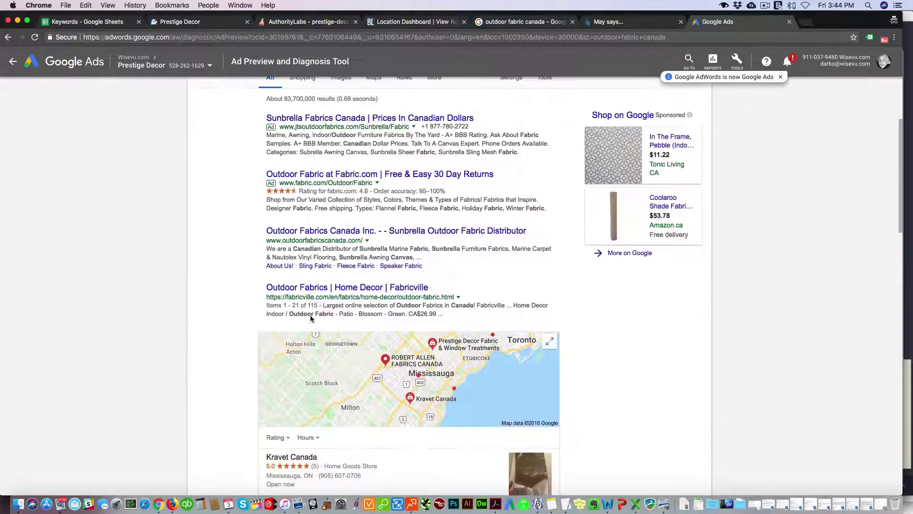
scroll(311, 318, "down", 5)
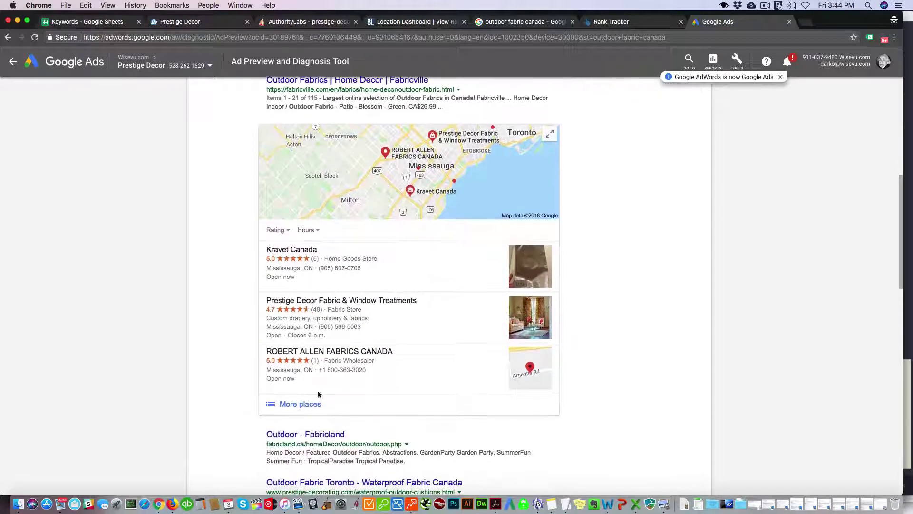
Compare the Firefox results for "outdoor fabric canada" with the Google Ads preview and BrightLocal's rankings table, closing the keyword details
left_click(172, 503)
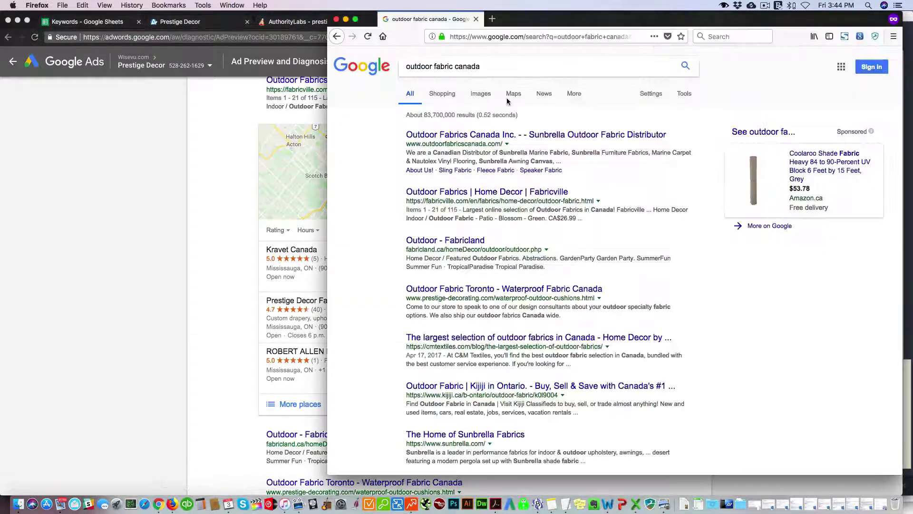
left_click(488, 64)
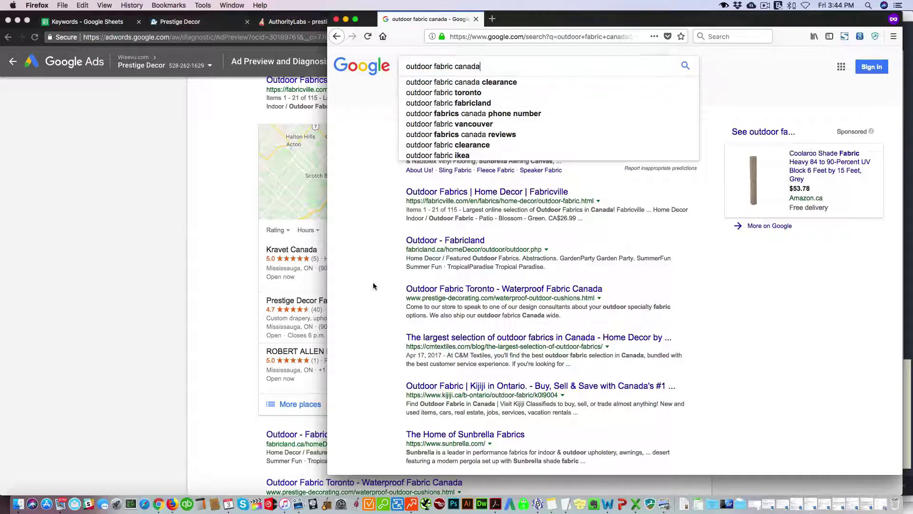
left_click(373, 284)
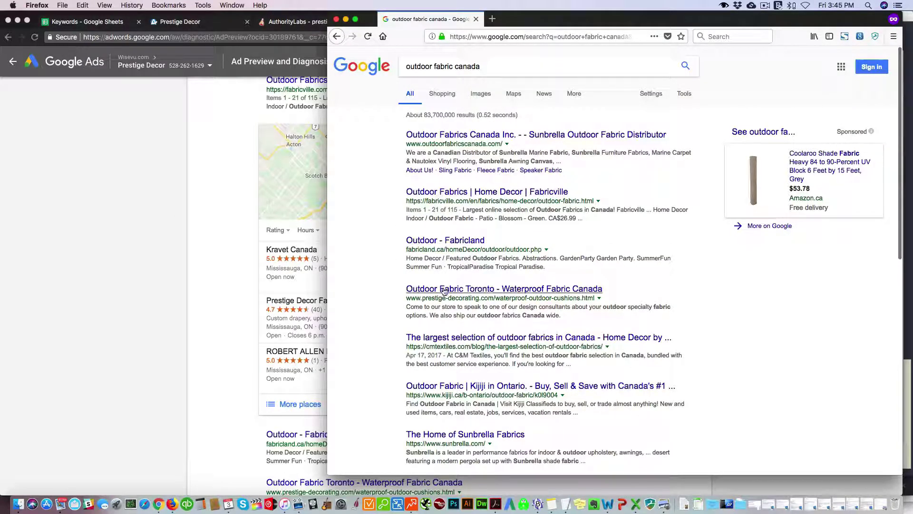
left_click(193, 251)
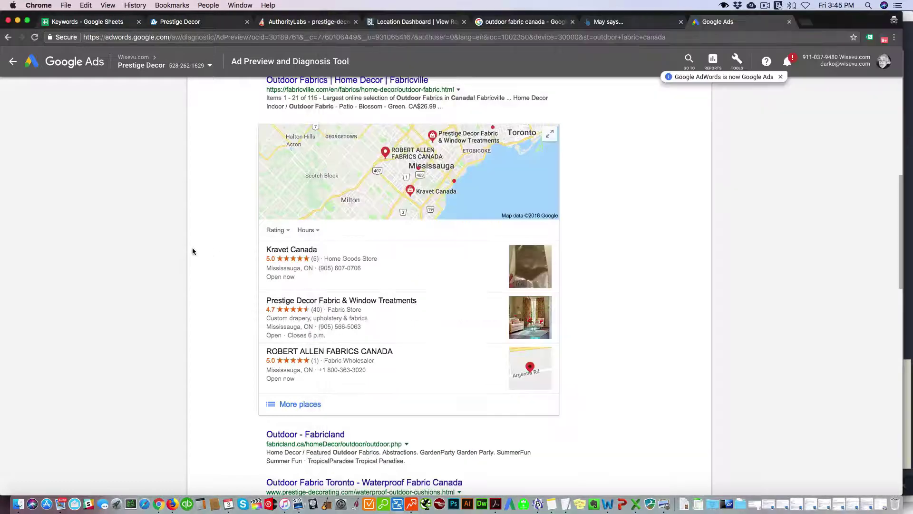
left_click(404, 19)
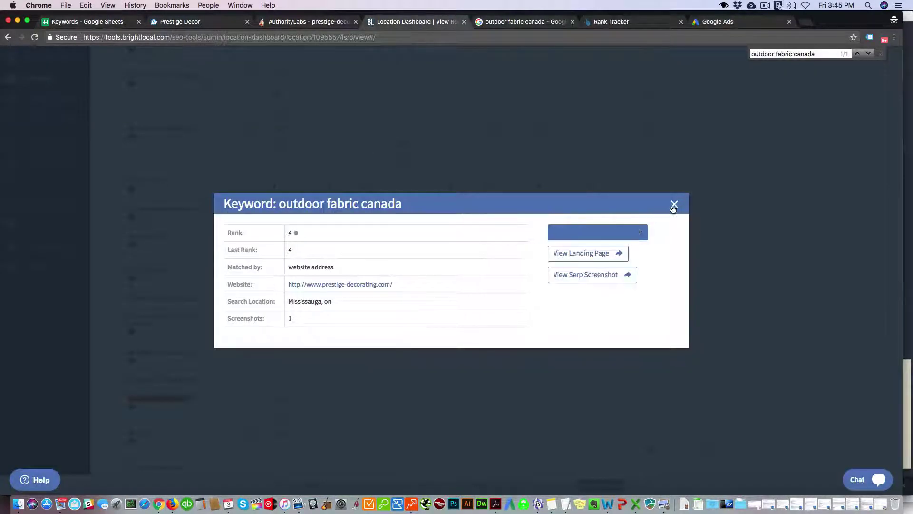
left_click(245, 397)
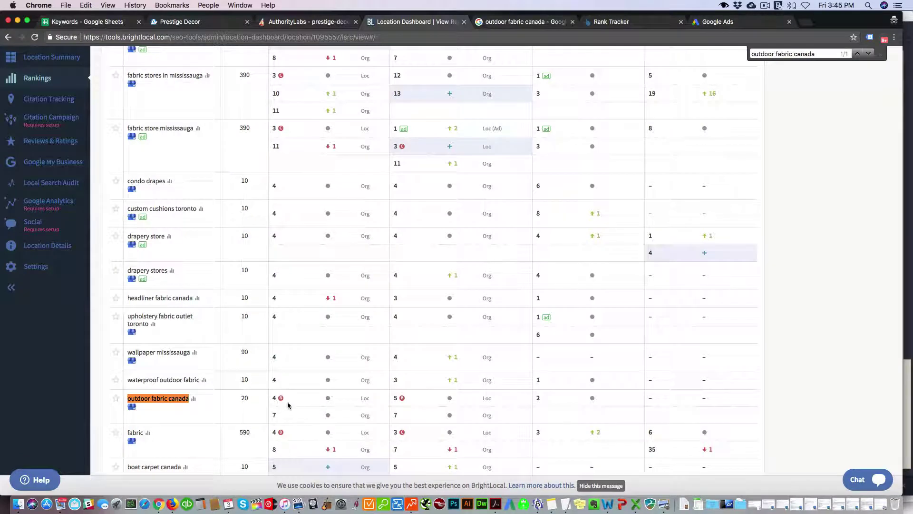
Check the position of "outdoor fabric canada" in the Ahrefs rank tracker and enter 6 in cell H6 of the Keywords spreadsheet
left_click(85, 21)
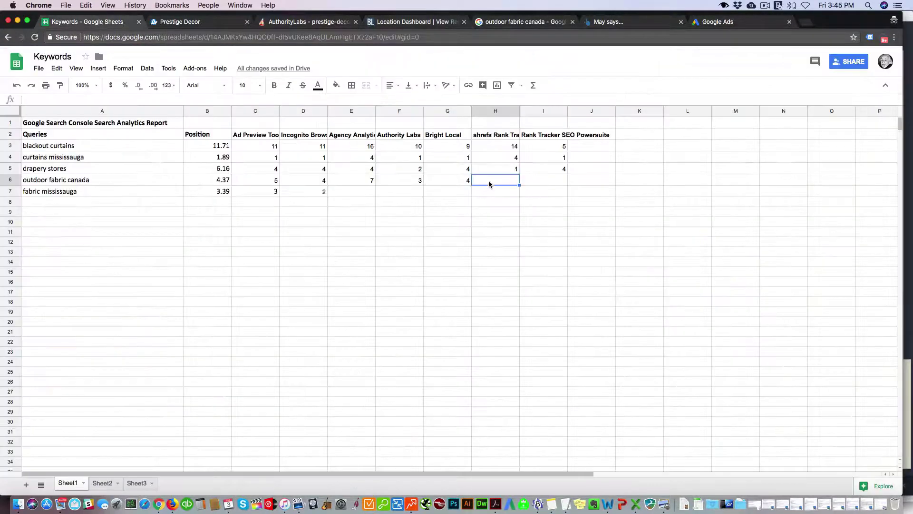
left_click(610, 22)
type("6")
key("Tab")
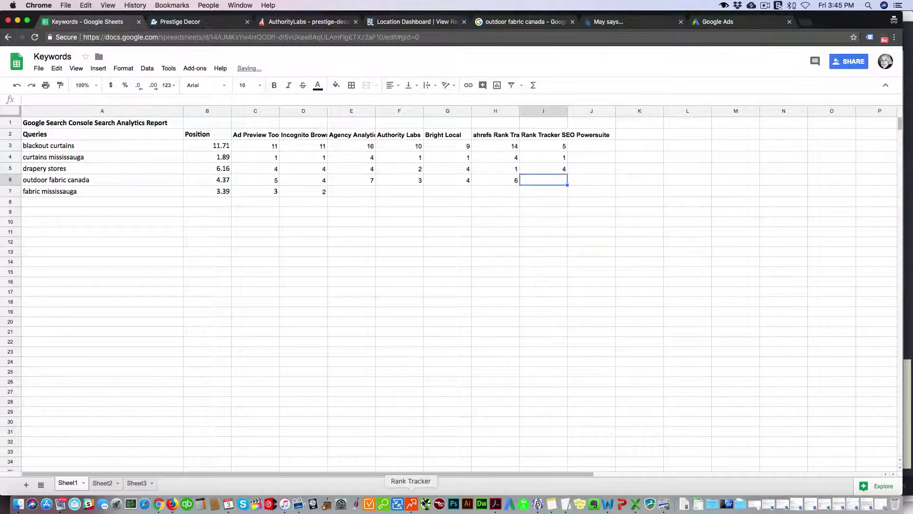
Check the Google.ca Mississauga rank of "outdoor fabric canada" in SEO PowerSuite's Rank Tracker and enter 4 in cell I6 of the Keywords spreadsheet
left_click(412, 505)
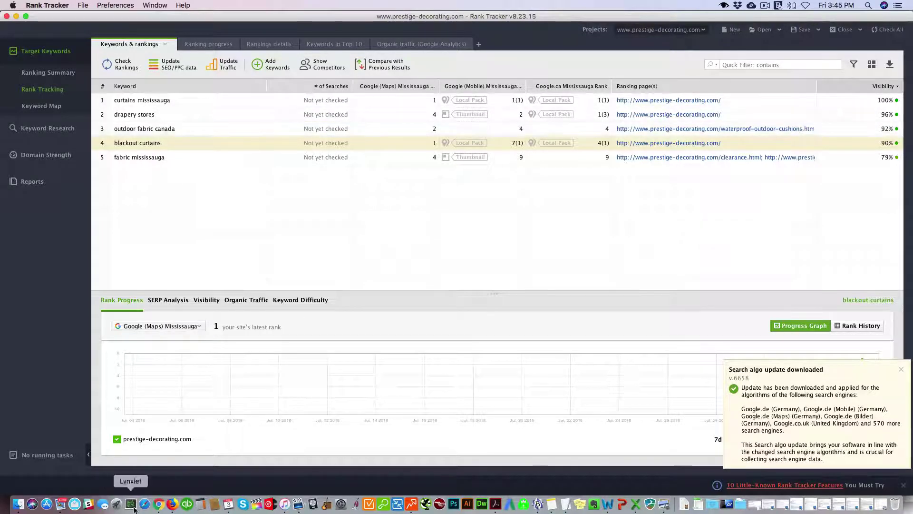
left_click(158, 503)
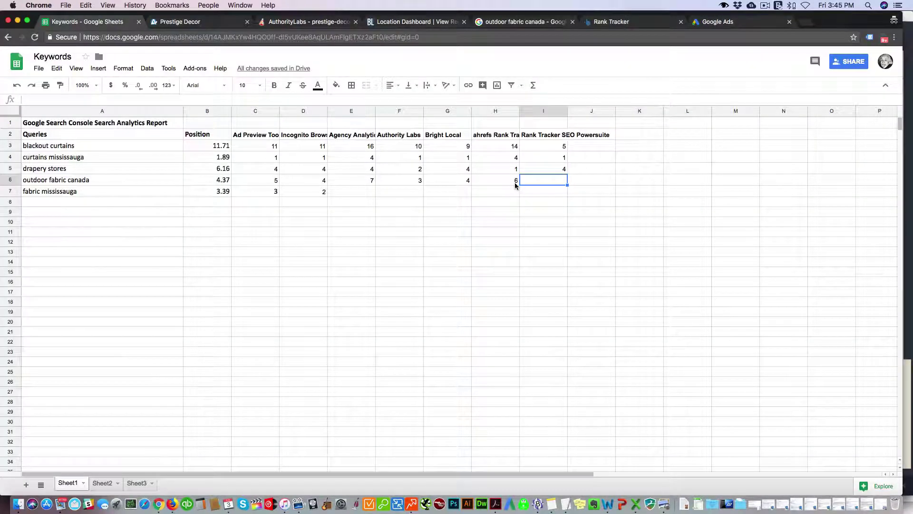
type("4")
key("Return")
Copy the keyword "fabric mississauga" from cell A7 and close the browser tab with the "outdoor fabric canada" search results
left_click(109, 191)
key("cmd+c")
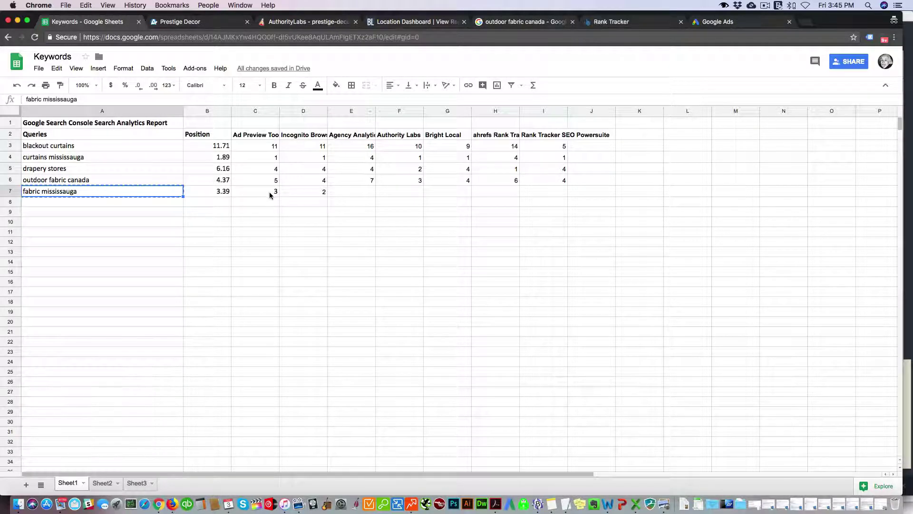
left_click(529, 22)
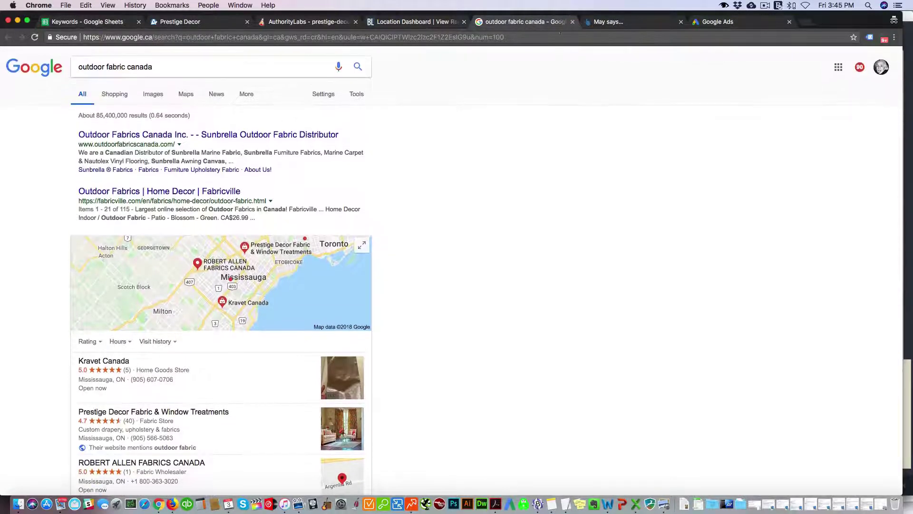
left_click(572, 22)
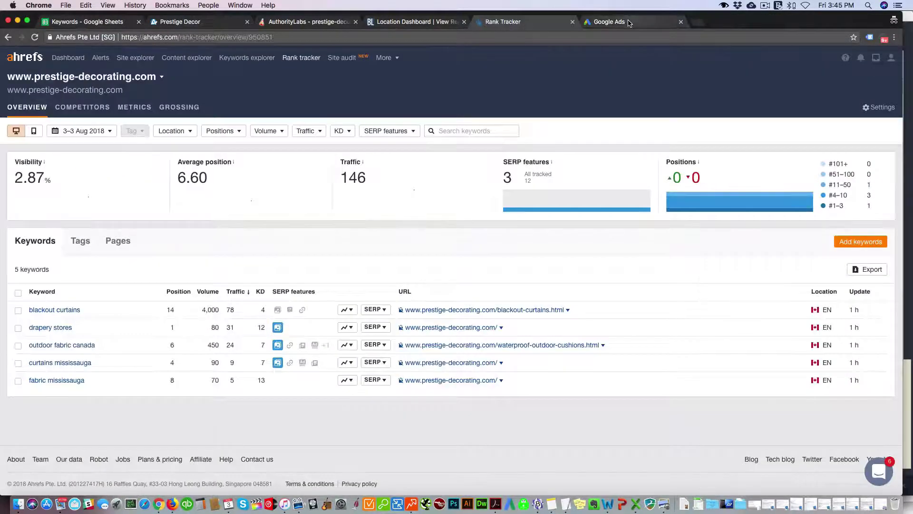
Search for "fabric mississauga" in the Google Ads Ad Preview and Diagnosis Tool and compare the site's ranking with cell C7
left_click(613, 22)
scroll(99, 114, "up", 3)
scroll(100, 117, "up", 5)
triple_click(47, 93)
type("fabric mississauga")
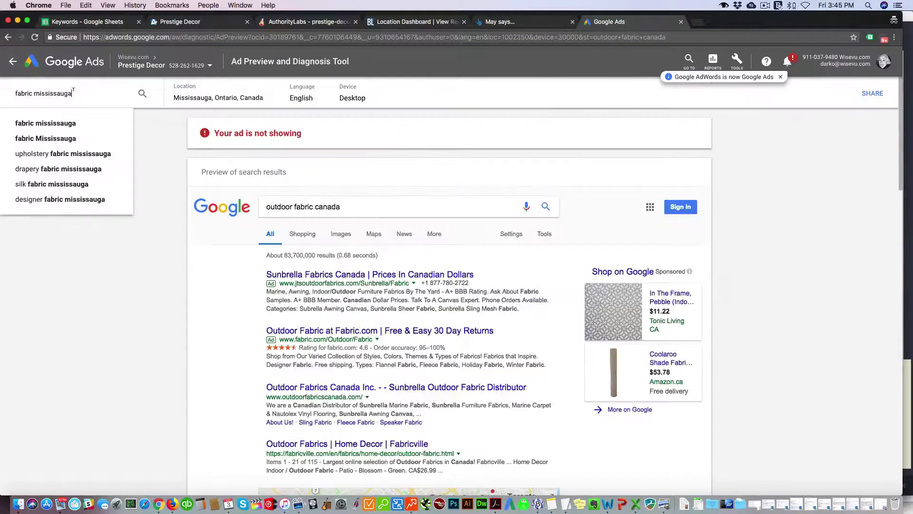
key("Return")
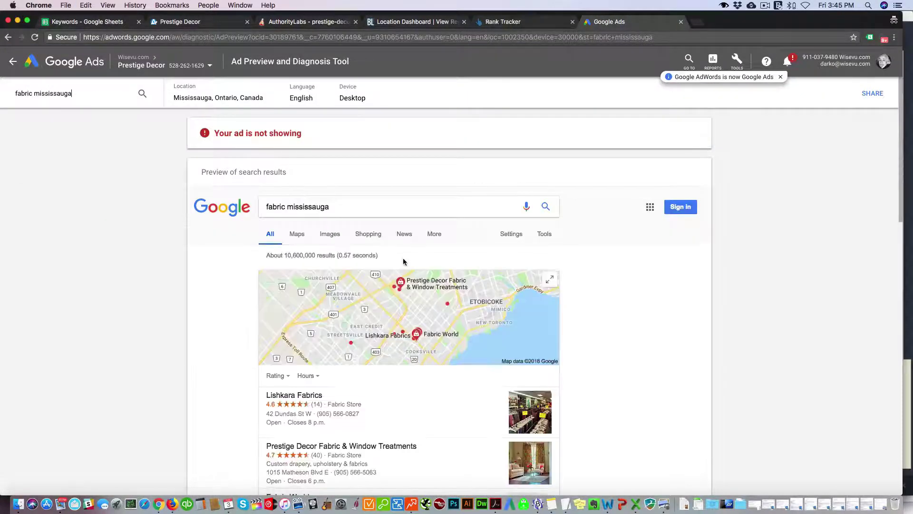
scroll(335, 352, "down", 2)
scroll(336, 357, "down", 3)
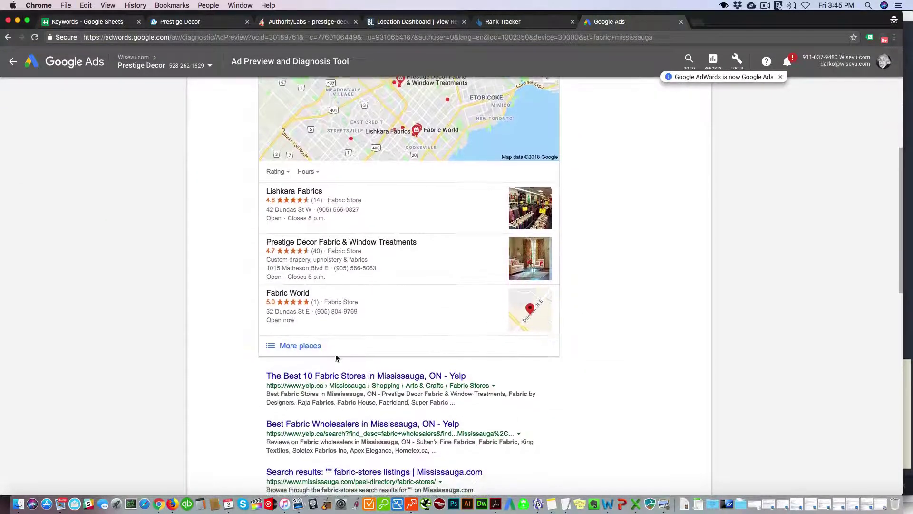
left_click(109, 23)
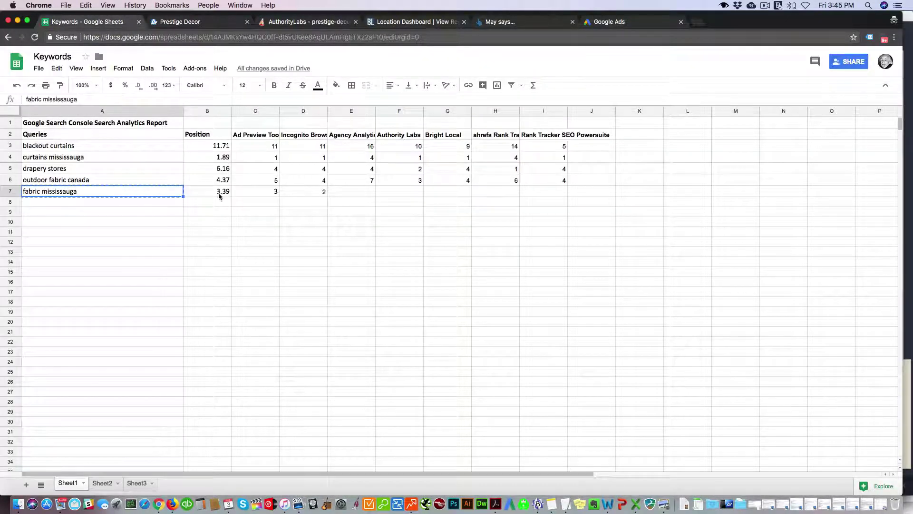
left_click(268, 192)
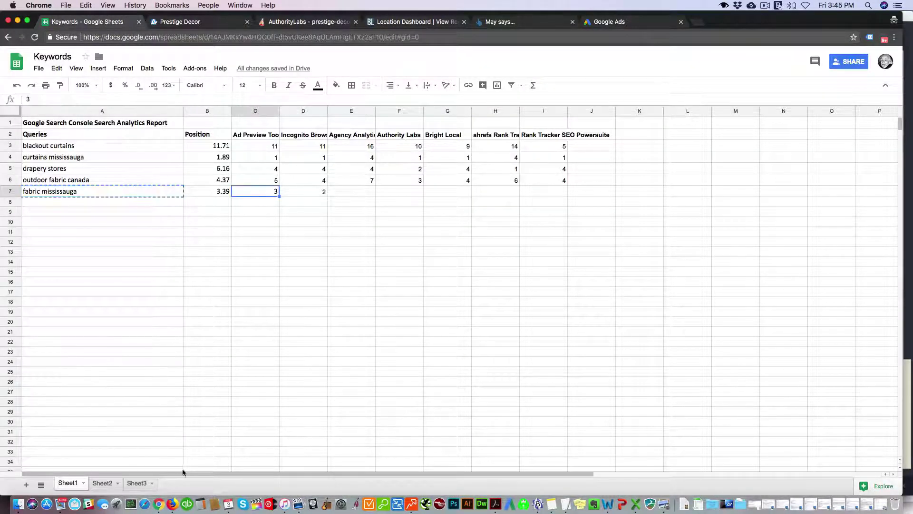
Switch to Firefox and search Google for the copied keyword "fabric mississauga"
left_click(172, 507)
triple_click(437, 66)
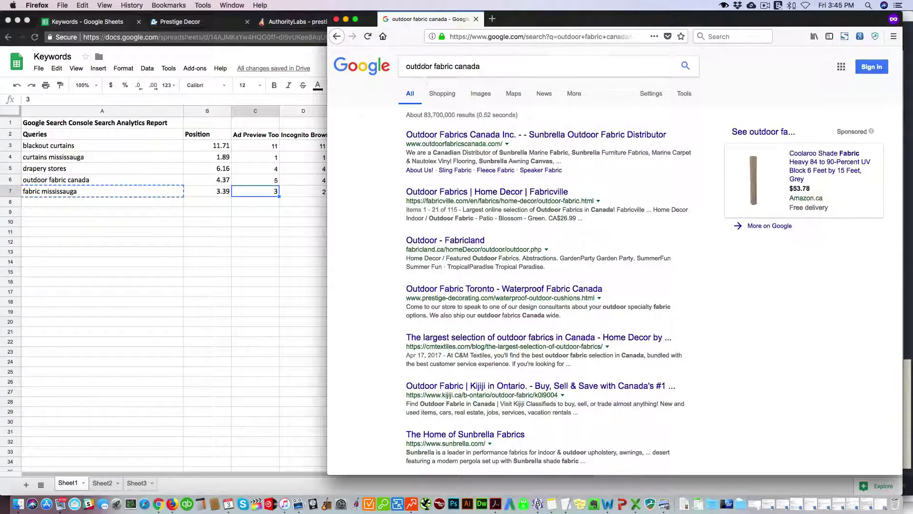
key("super+v")
key("Return")
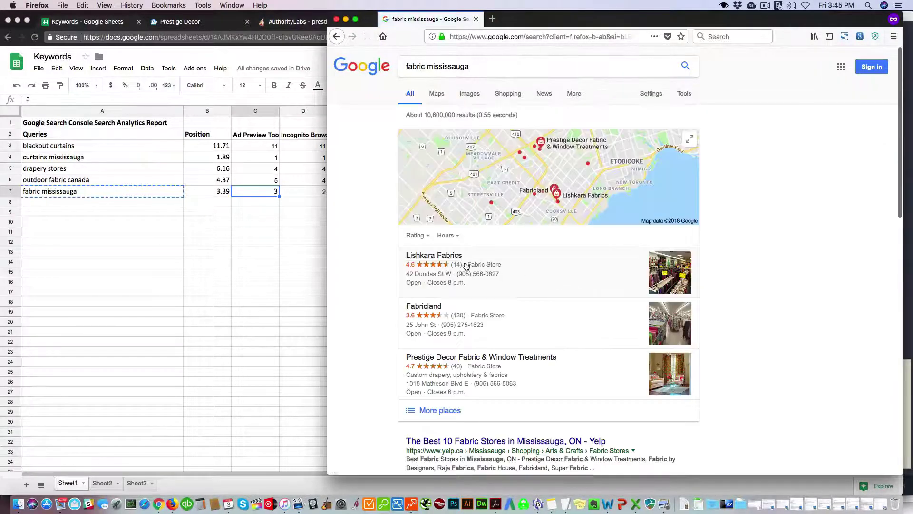
Switch to Chrome, check the Google rank of "fabric mississauga" in AgencyAnalytics, and enter 11 in cell E7 of the Keywords spreadsheet
key("super+Tab")
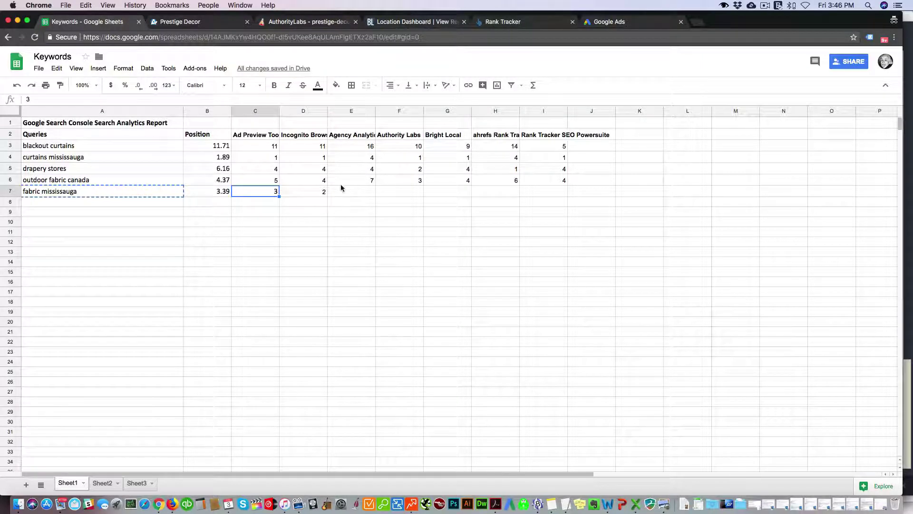
left_click(112, 194)
key("super+c")
left_click(186, 22)
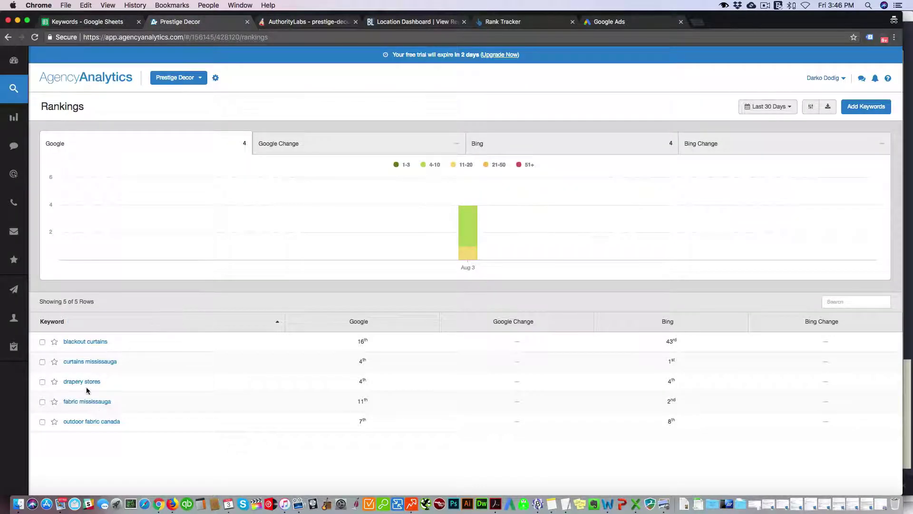
mouse_move(364, 400)
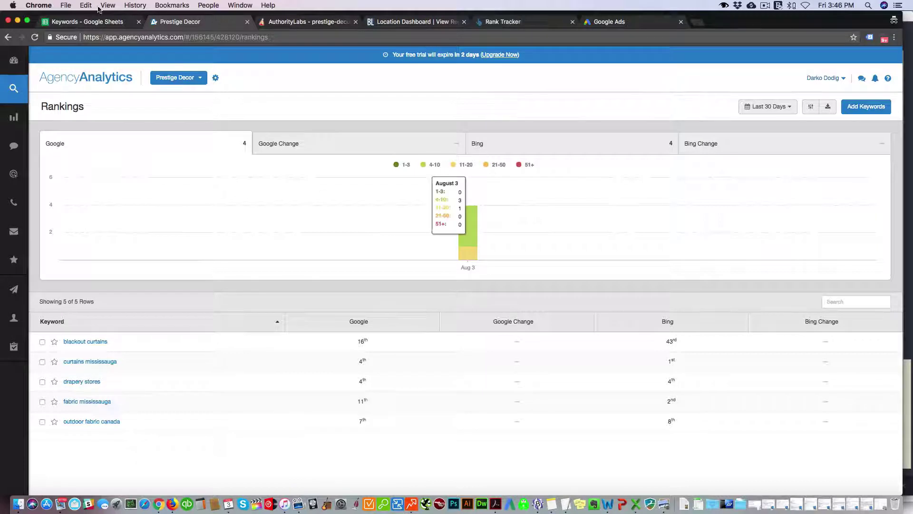
left_click(110, 21)
left_click(350, 189)
type("1")
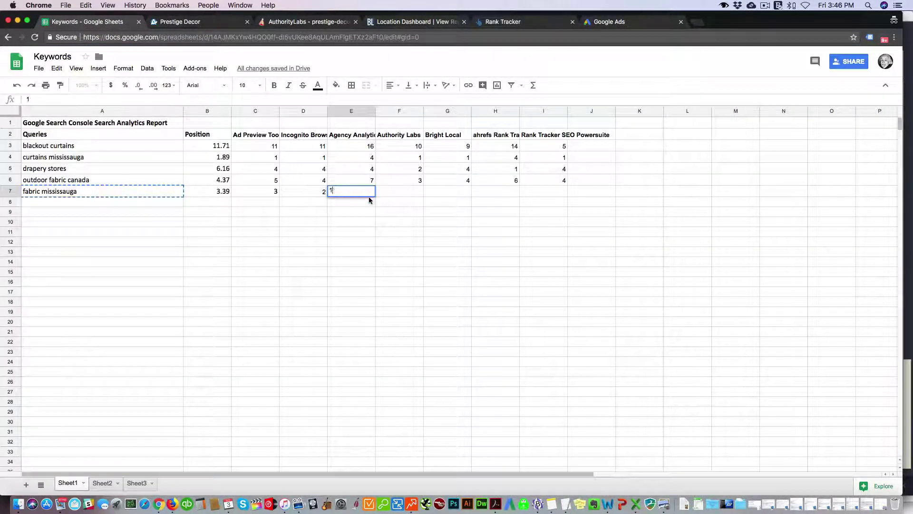
type("1")
key("Tab")
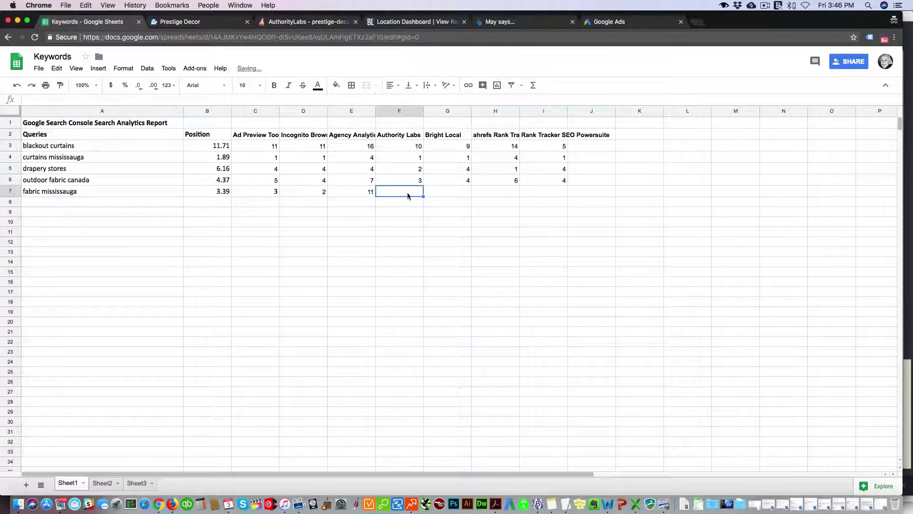
Refresh the AuthorityLabs rankings, check the Google rank of "fabric mississauga", and enter 1 in cell F7 of the Keywords spreadsheet
left_click(307, 22)
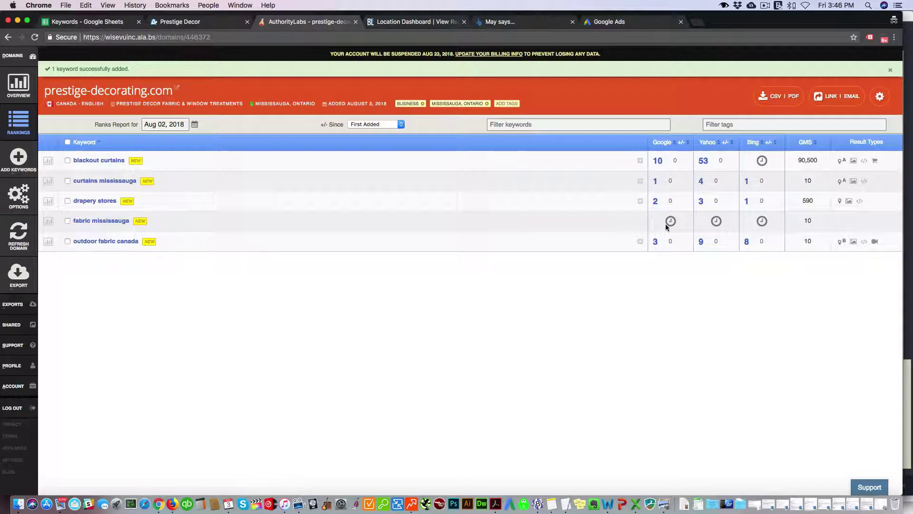
key("super+r")
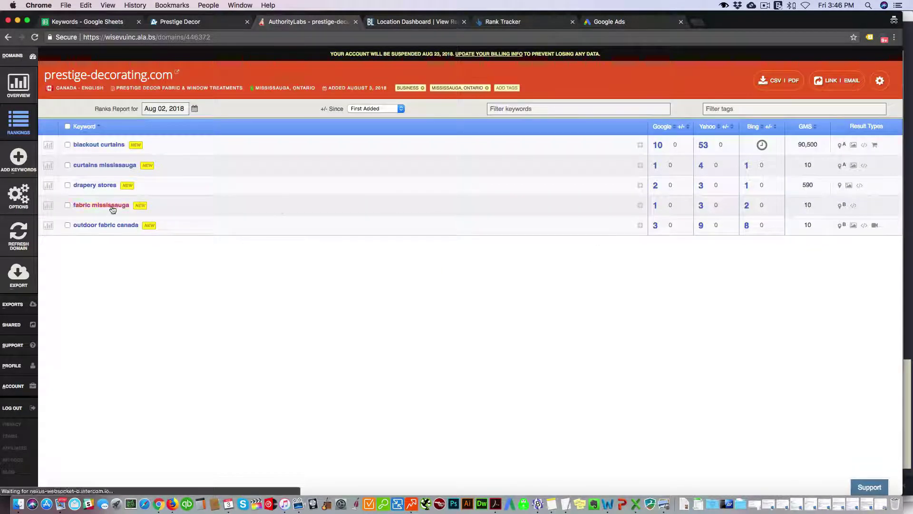
key("super+1")
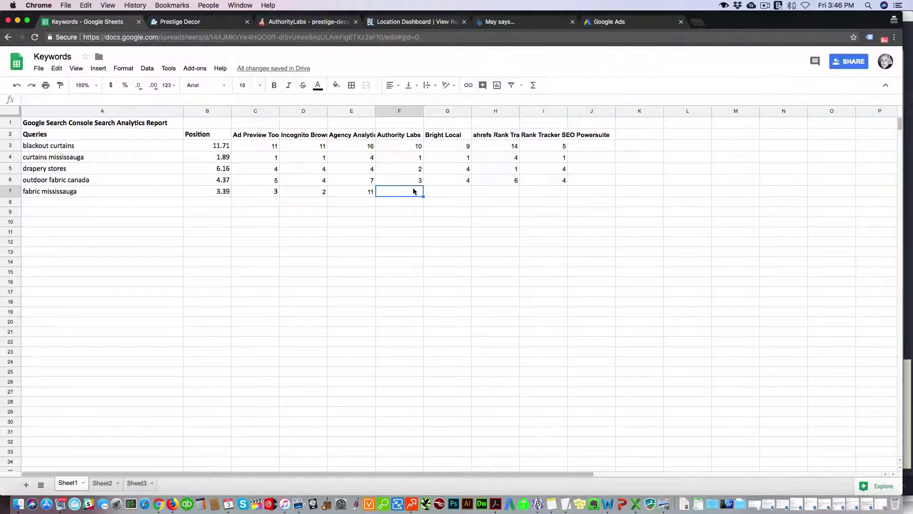
type("3")
key("Tab")
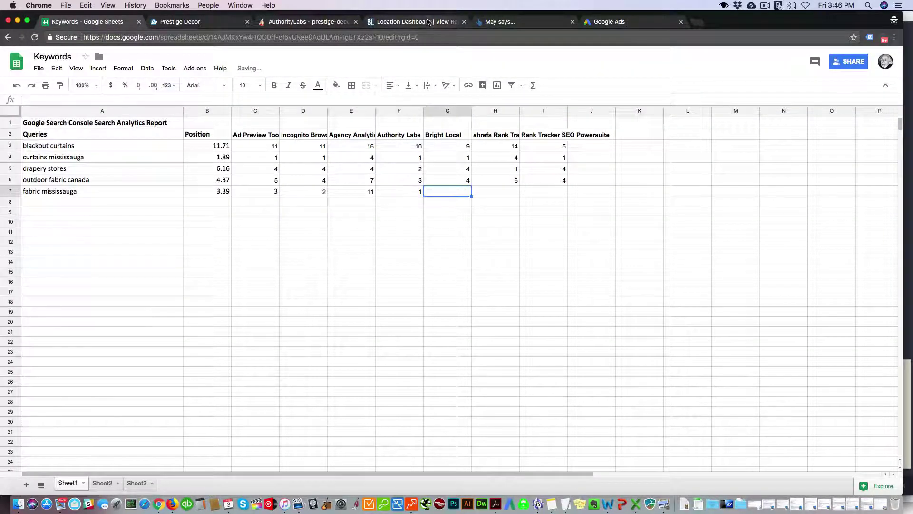
Find "fabric mississauga" in the BrightLocal rankings table and examine the rank details in its search engine columns
left_click(427, 23)
key("super+f")
type("fabric mississauga")
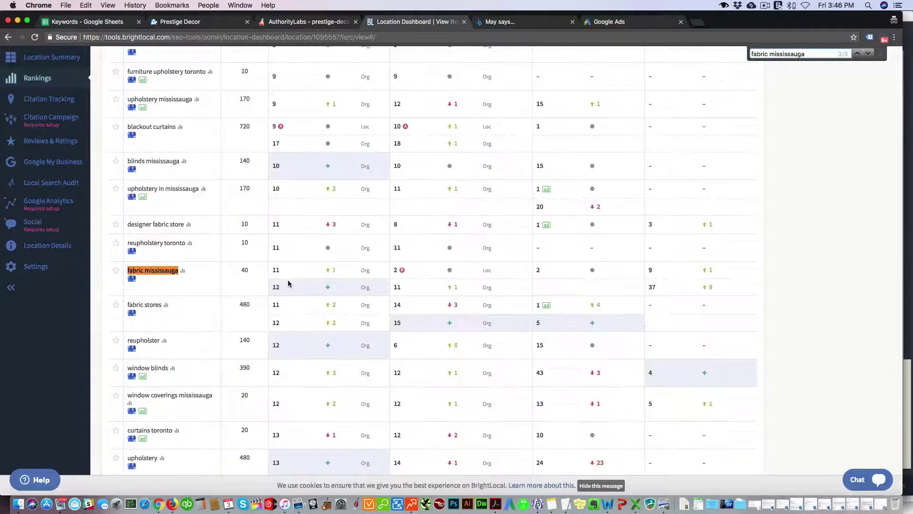
mouse_move(278, 273)
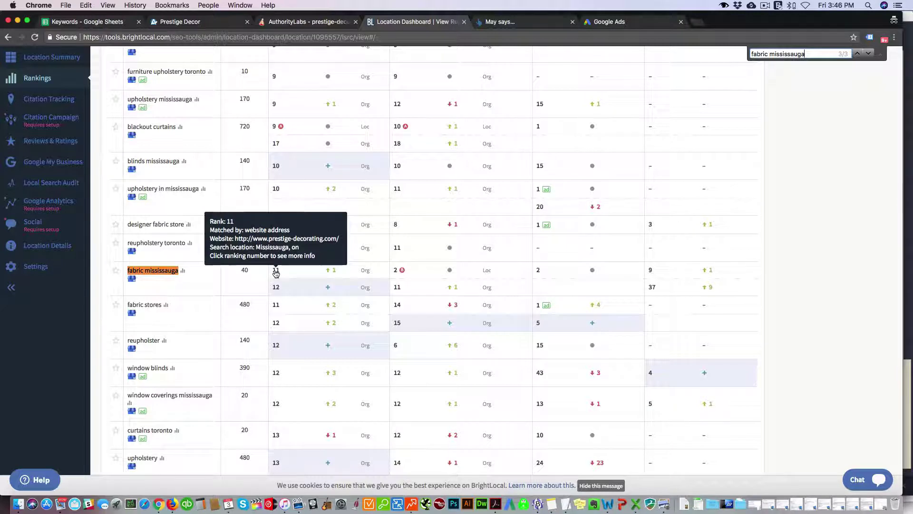
mouse_move(542, 272)
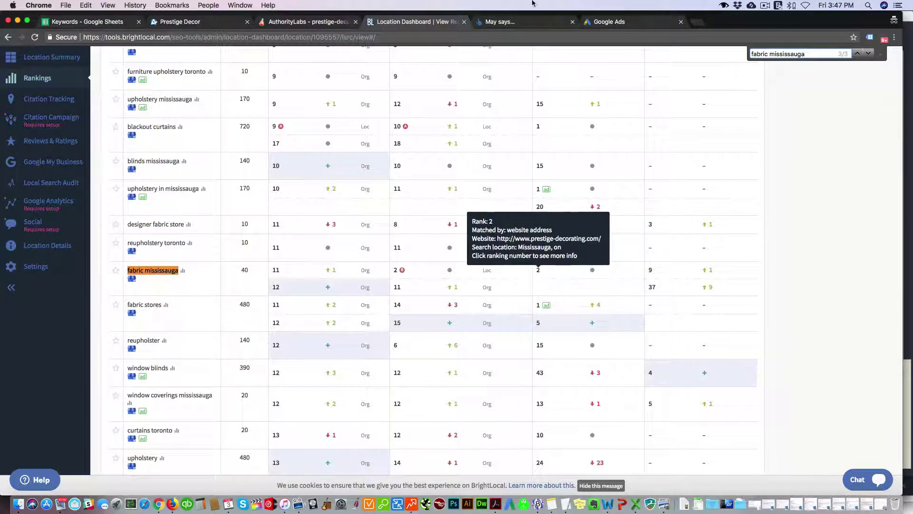
Review the "fabric mississauga" results in the Ad Preview and Diagnosis Tool and return to the BrightLocal rankings
left_click(614, 22)
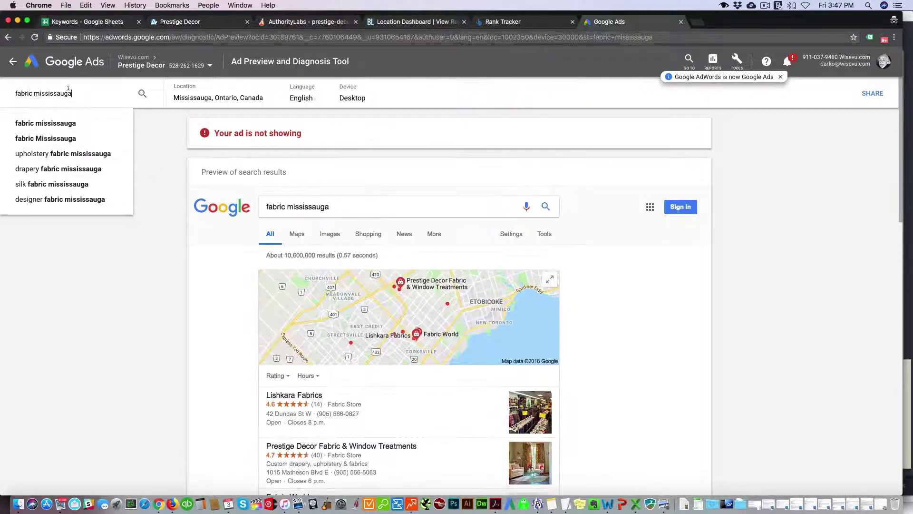
scroll(281, 244, "down", 5)
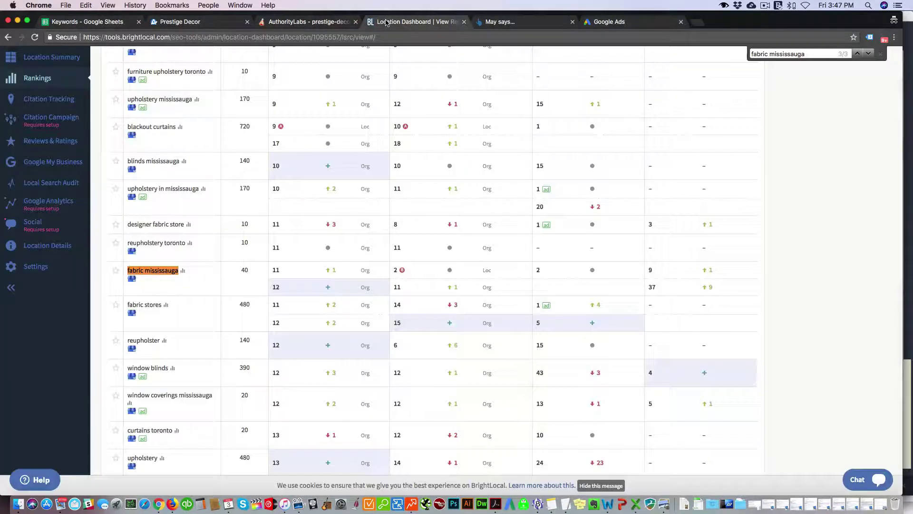
left_click(403, 22)
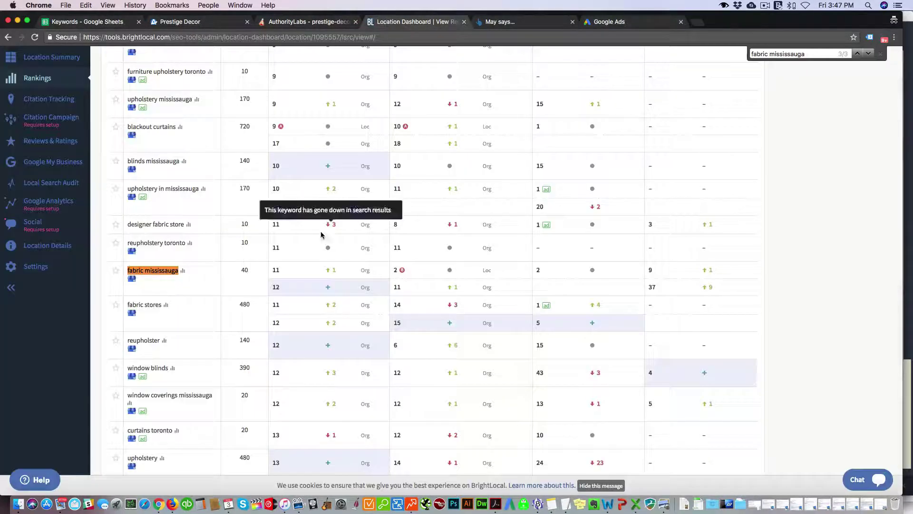
Open BrightLocal's search results page for the first "fabric mississauga" rank and look for prestige-decorating.com in the local and organic listings
left_click(276, 270)
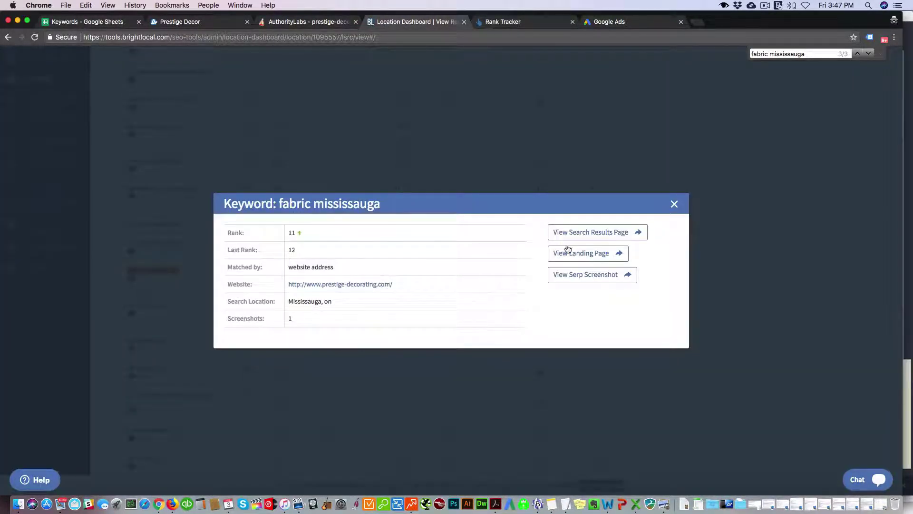
left_click(587, 234)
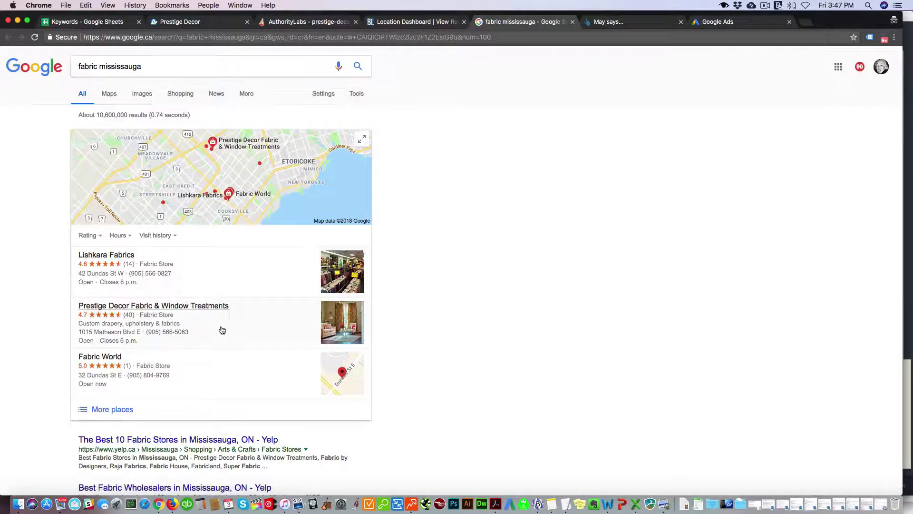
scroll(219, 318, "up", 2)
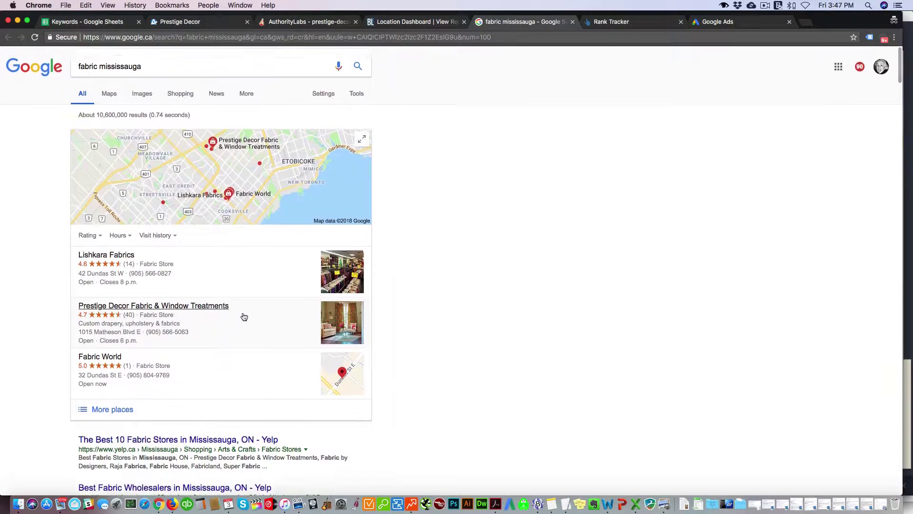
scroll(214, 310, "down", 5)
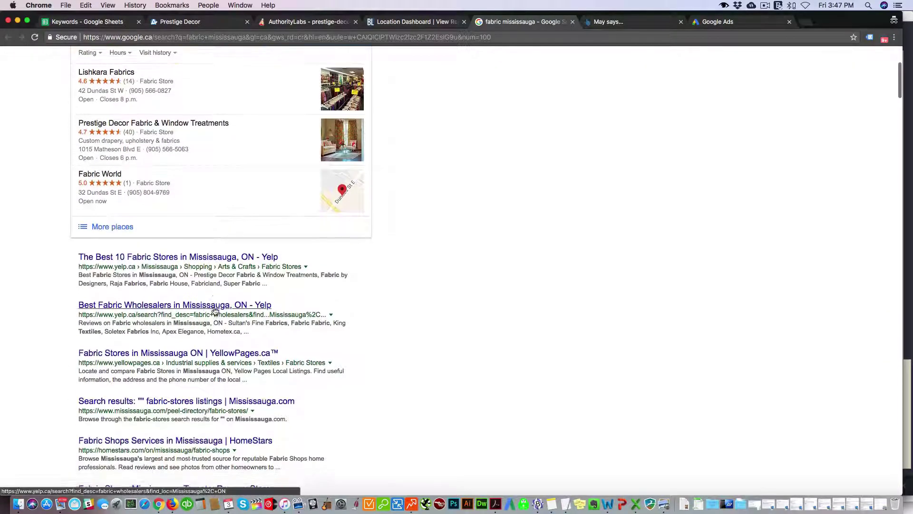
scroll(135, 375, "down", 1)
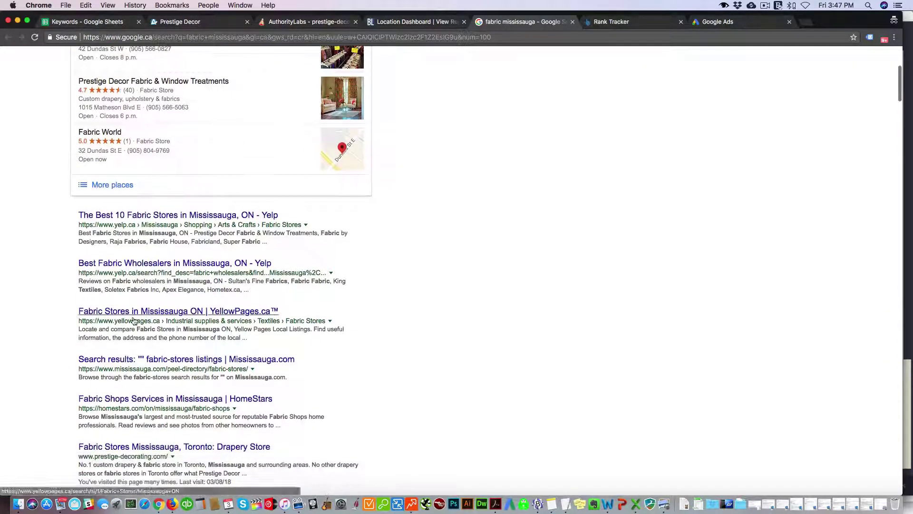
scroll(134, 375, "down", 2)
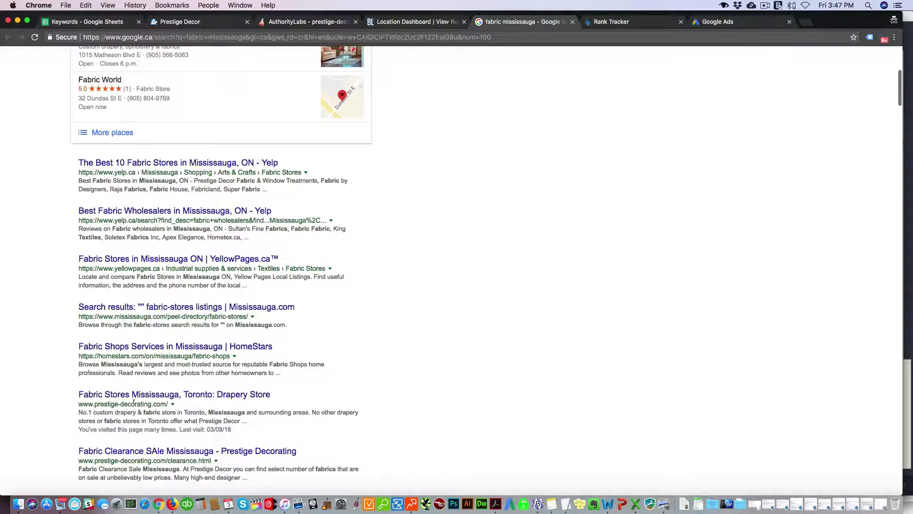
Close the "fabric mississauga" keyword details in BrightLocal and enter its Google rank, 11, in cell G7 of the Keywords spreadsheet
left_click(87, 22)
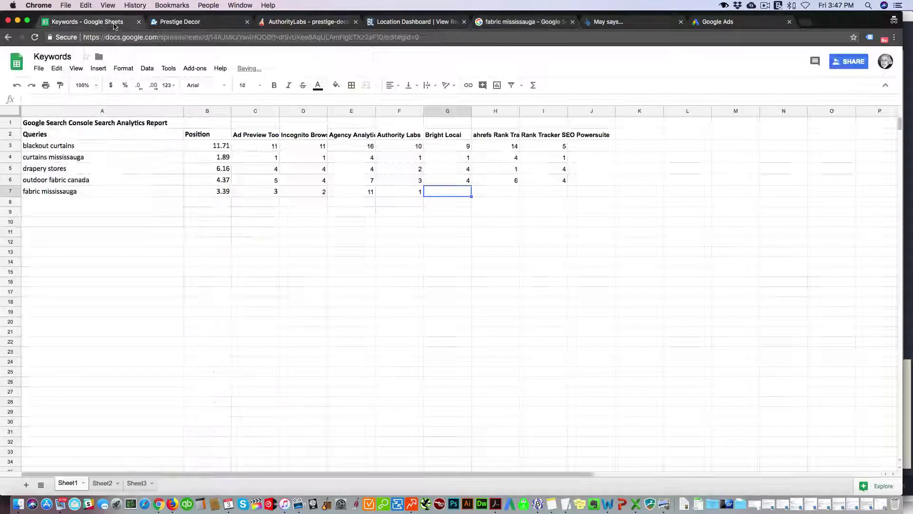
left_click(449, 21)
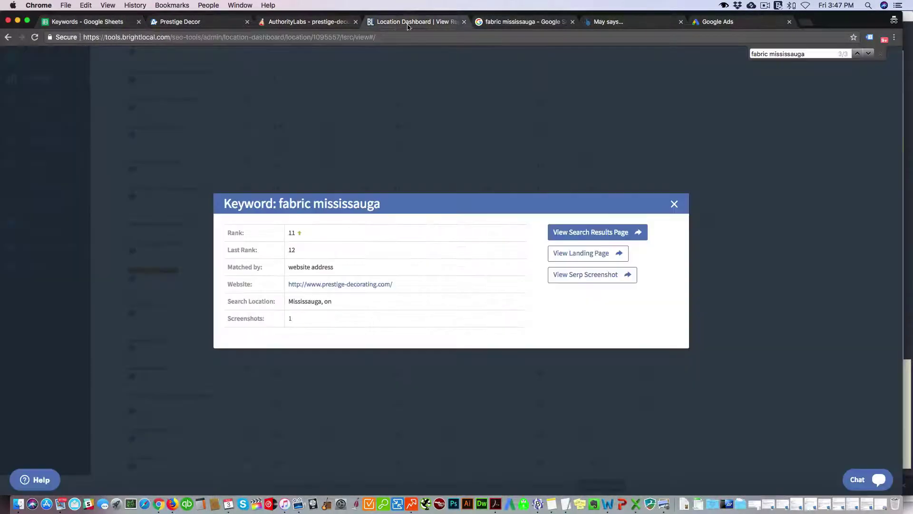
left_click(674, 204)
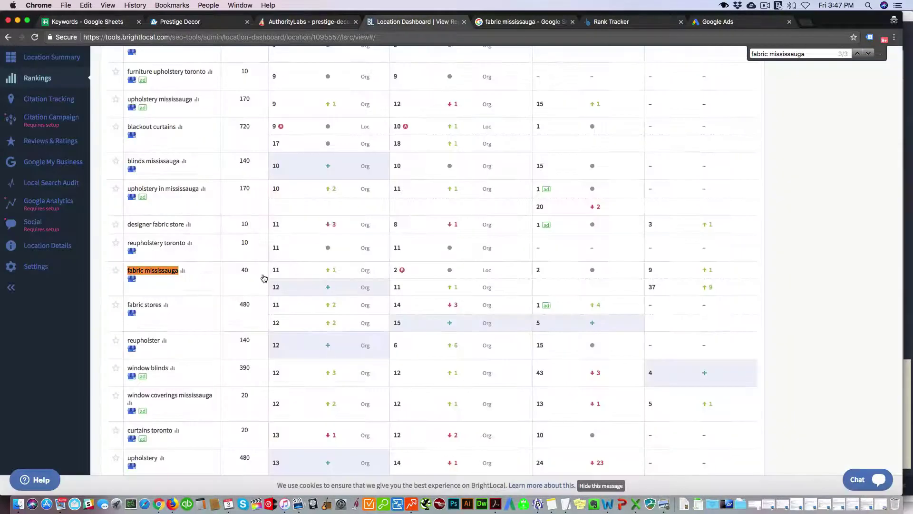
left_click(91, 22)
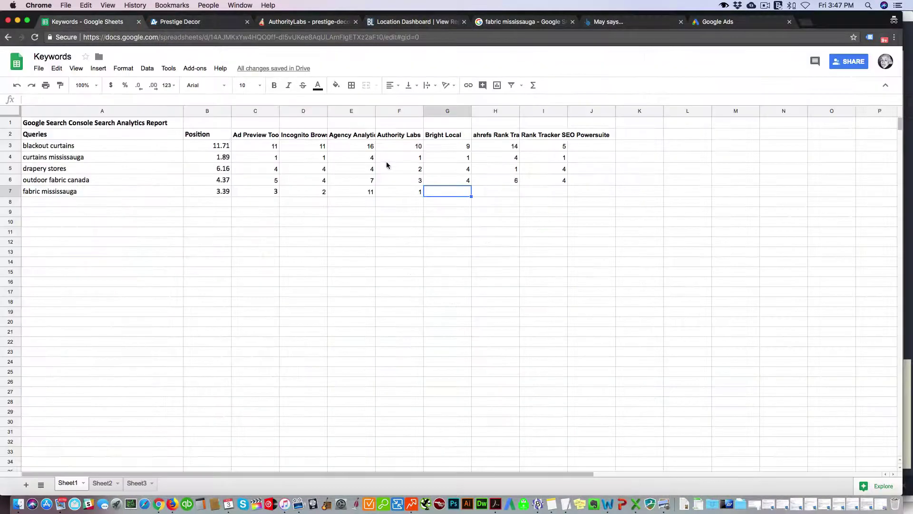
type("11")
key("Tab")
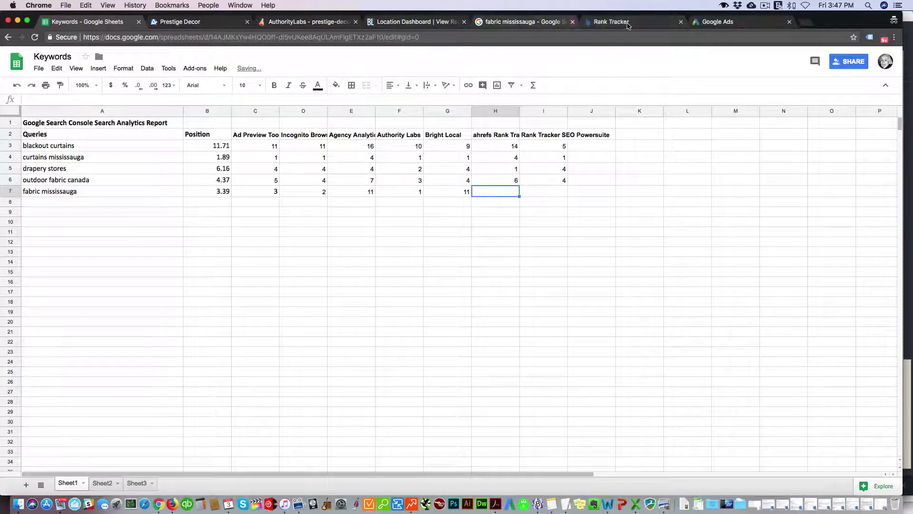
Close the Google results tab, check the position of "fabric mississauga" in Ahrefs Rank Tracker, and enter 8 in cell H7
left_click(572, 22)
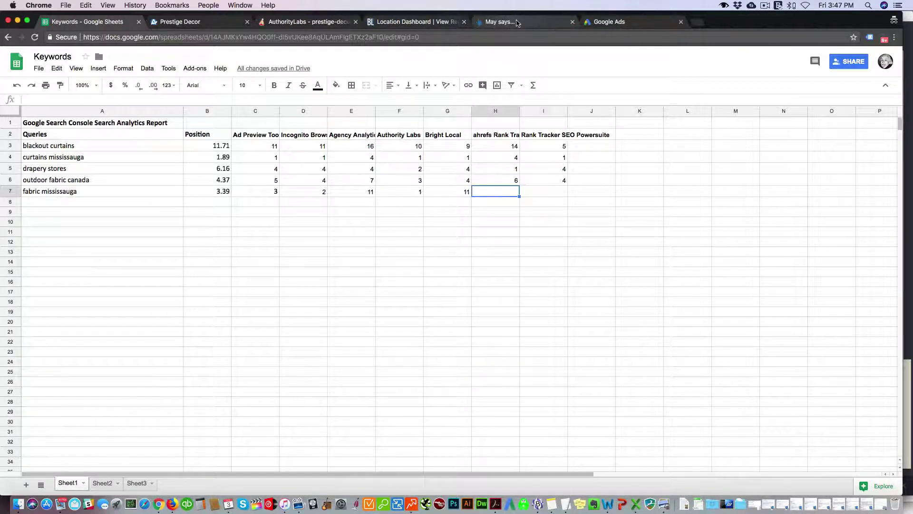
left_click(518, 22)
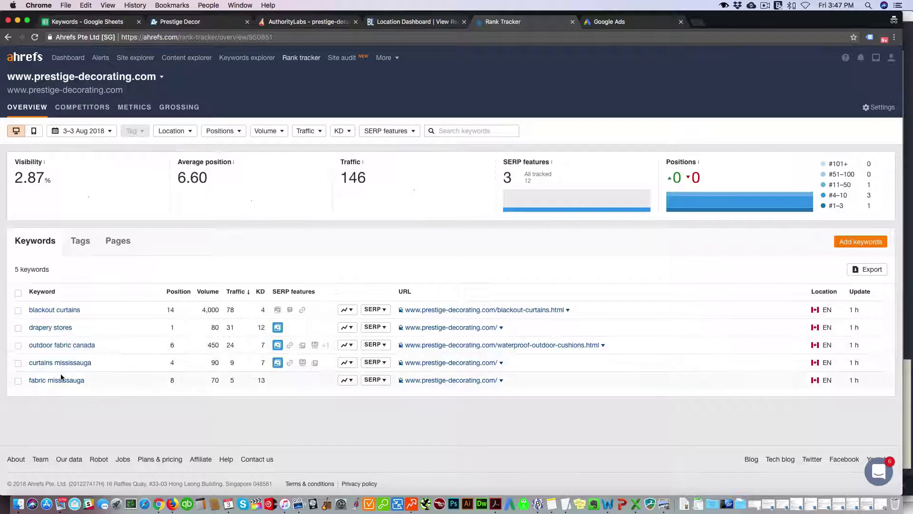
key("super+1")
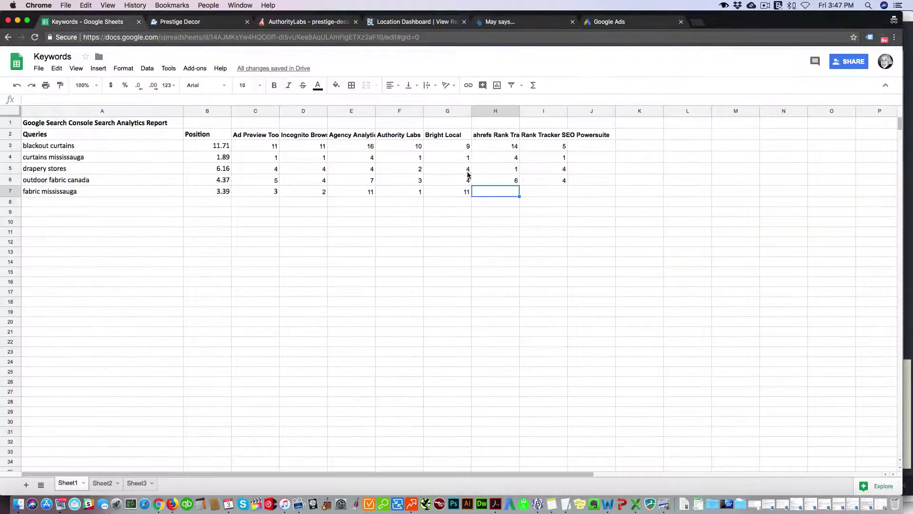
type("8")
key("Tab")
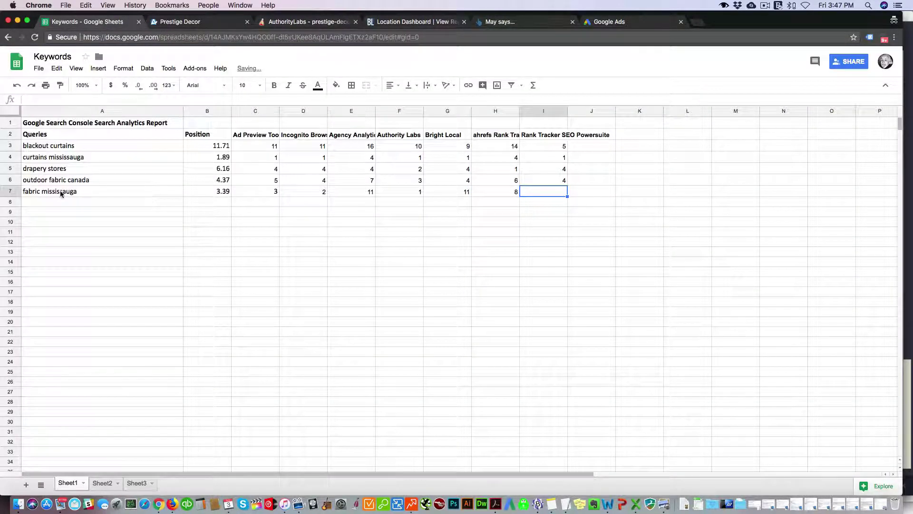
Check the Google.ca Mississauga rank of "fabric mississauga" in SEO PowerSuite's Rank Tracker and enter 9 in cell I7 of the Keywords spreadsheet
left_click(410, 504)
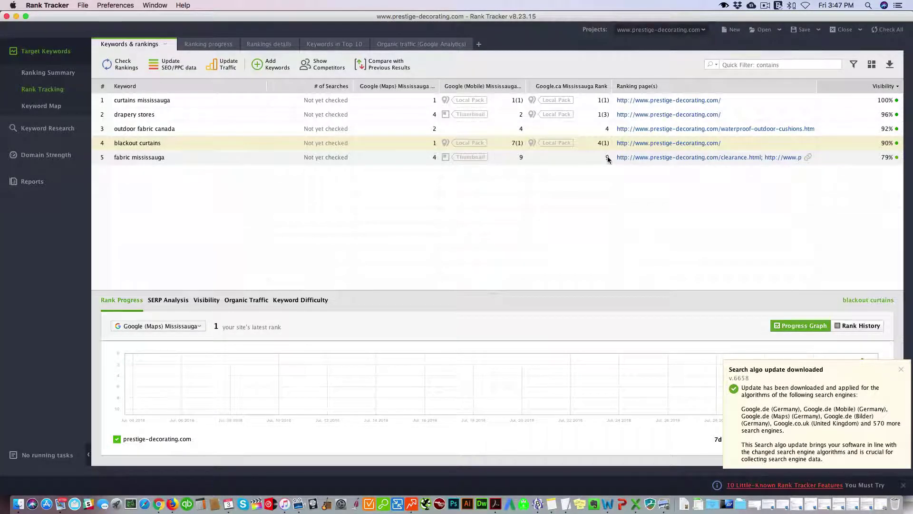
left_click(158, 504)
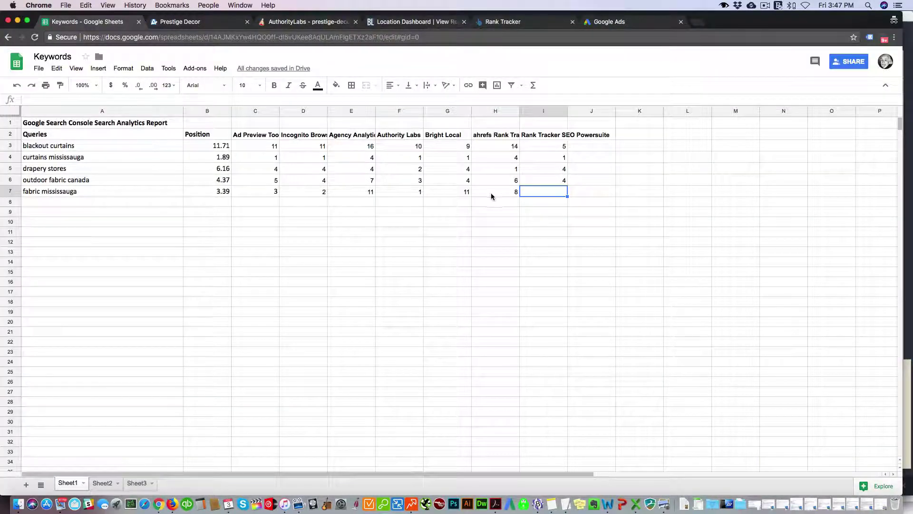
type("9")
key("Tab")
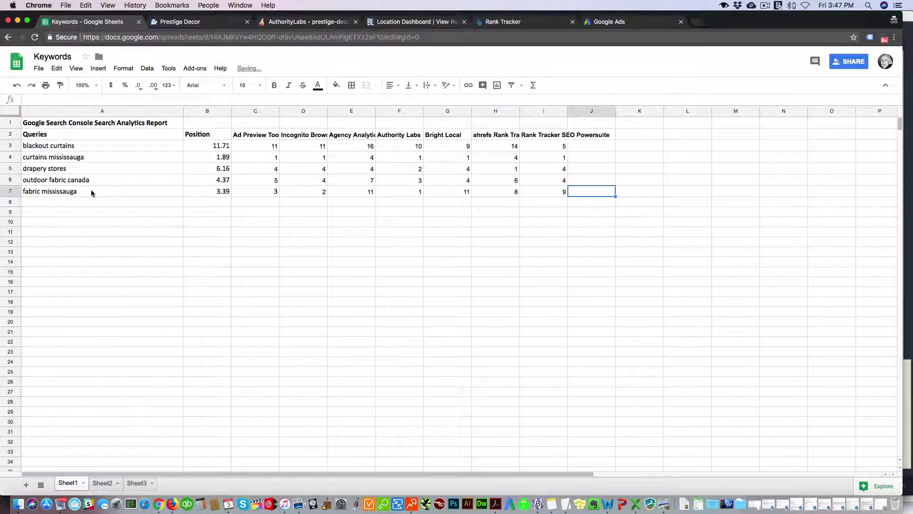
Copy the keyword "fabric mississauga" from cell A7 and run the Google search for it again in Firefox
left_click(92, 193)
key("ctrl+c")
left_click(173, 503)
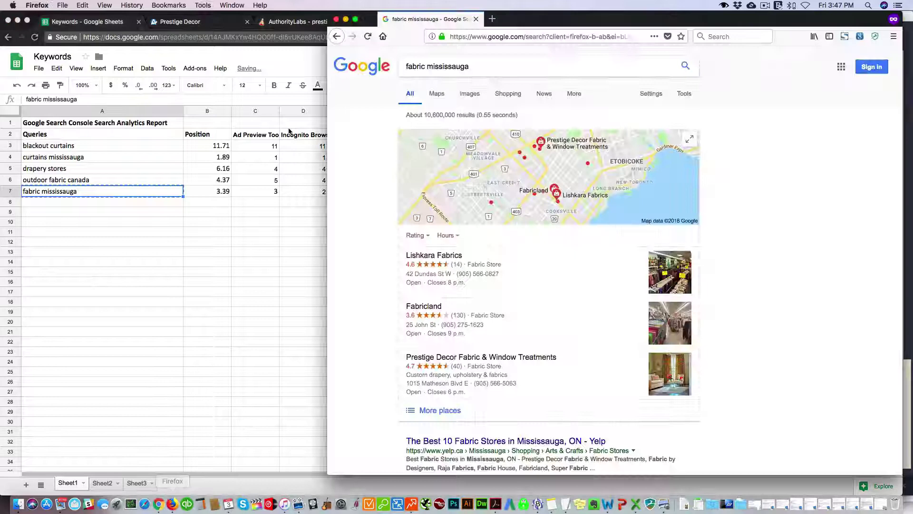
triple_click(470, 64)
key("ctrl+v")
key("Return")
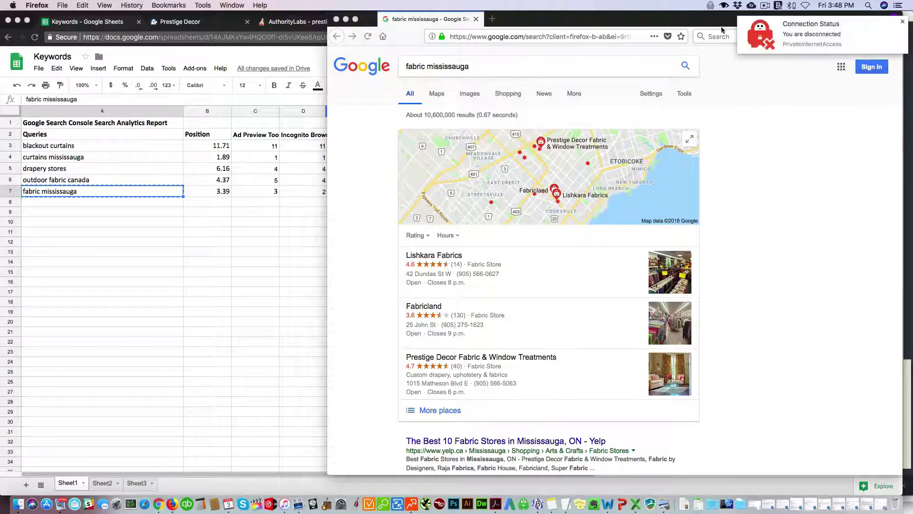
Connect the Private Internet Access VPN to Canada Toronto and search Google for "fabric mississauga" in a new private Firefox tab
left_click(710, 6)
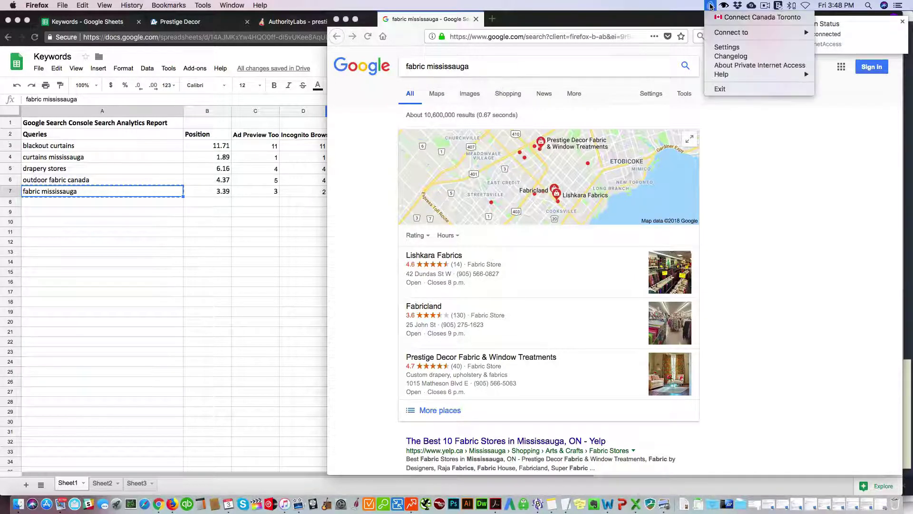
left_click(726, 26)
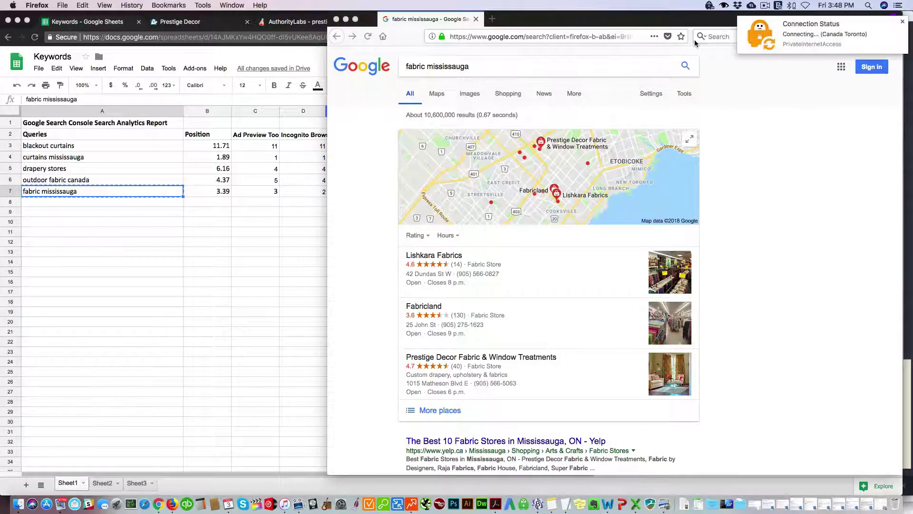
left_click(492, 19)
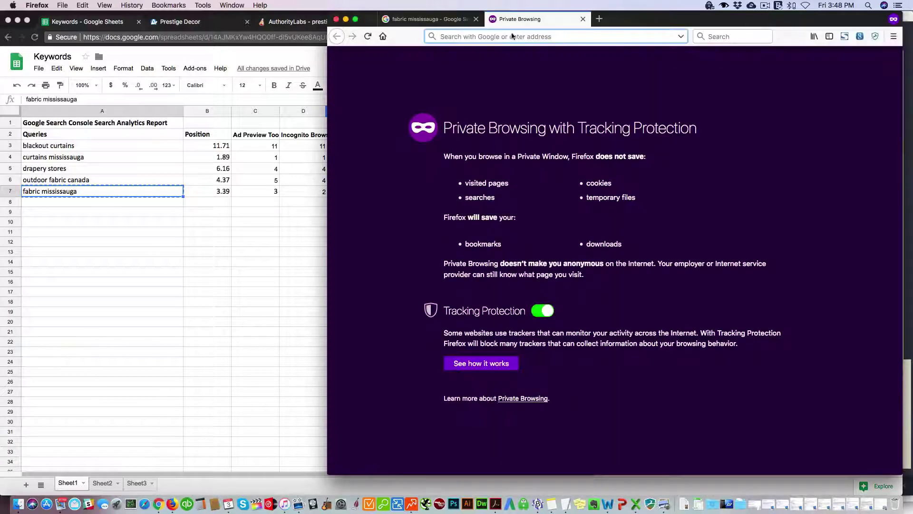
left_click(710, 6)
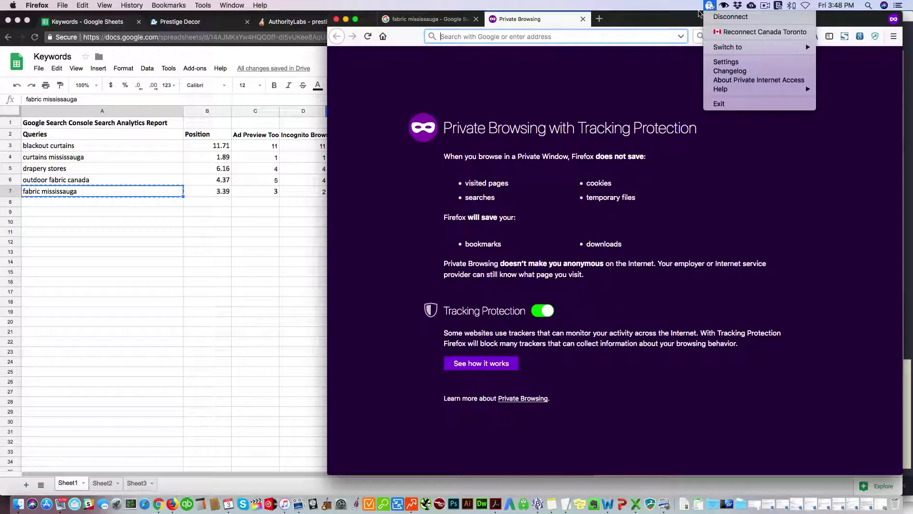
left_click(537, 36)
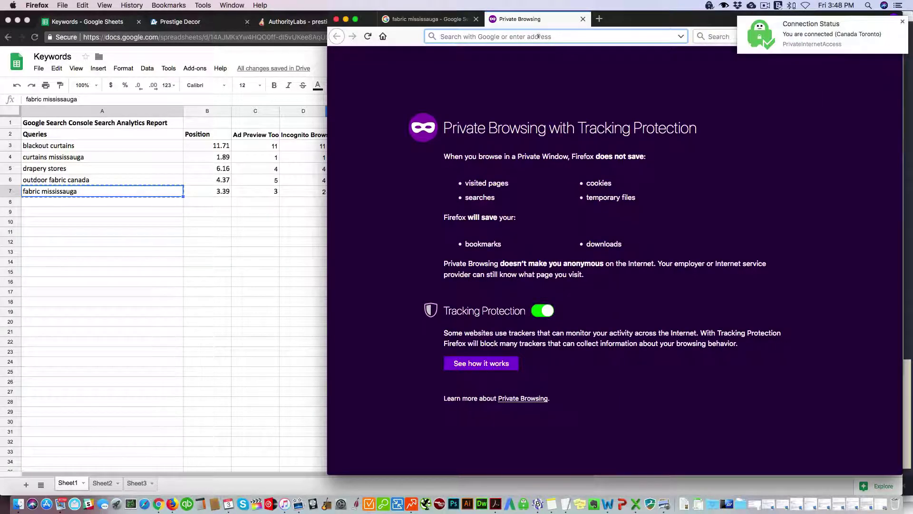
type("fabric mississauga")
key("Return")
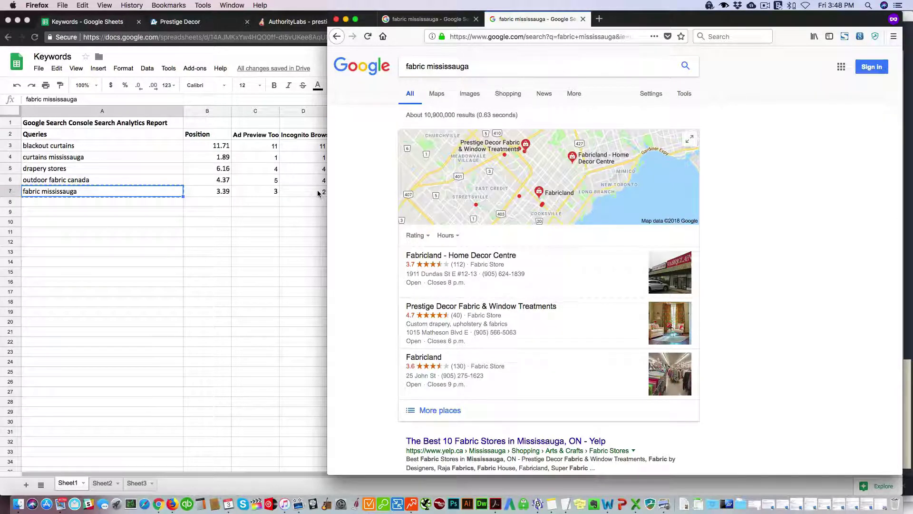
Disconnect the Private Internet Access VPN and return to the Keywords spreadsheet in Chrome
left_click(709, 5)
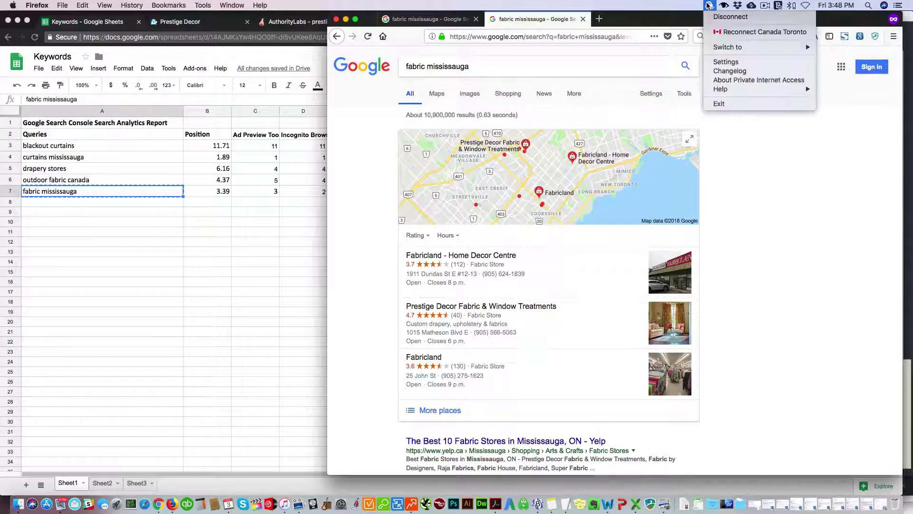
left_click(718, 20)
left_click(300, 229)
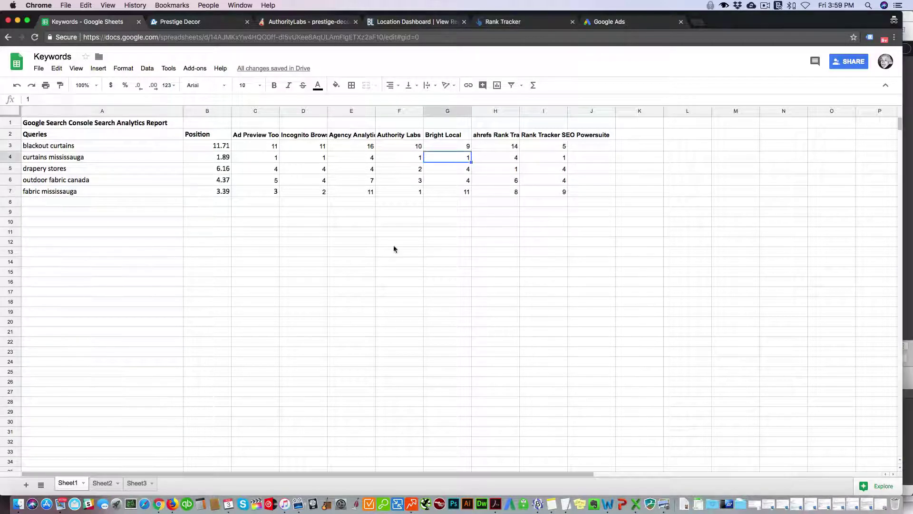
Examine the WINNER column on Sheet2 for "blackout curtains" and "curtains mississauga"
left_click(102, 483)
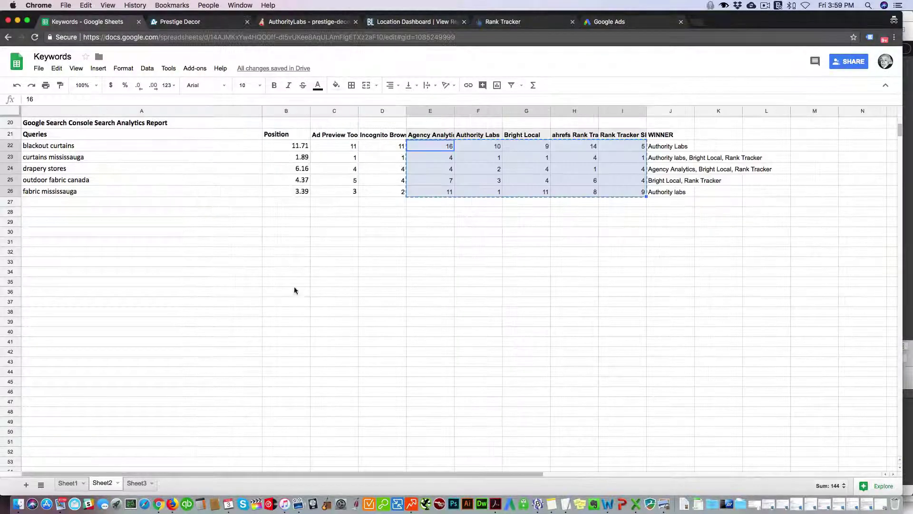
left_click(667, 148)
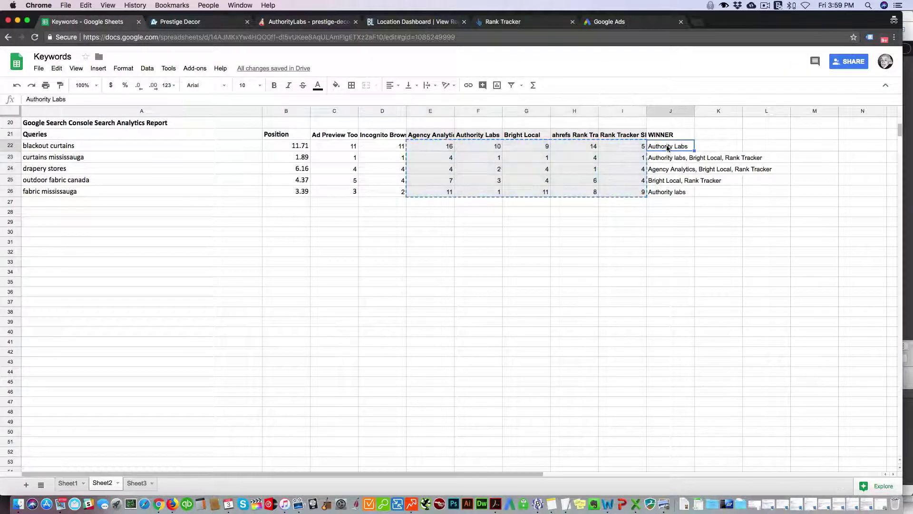
left_click(668, 159)
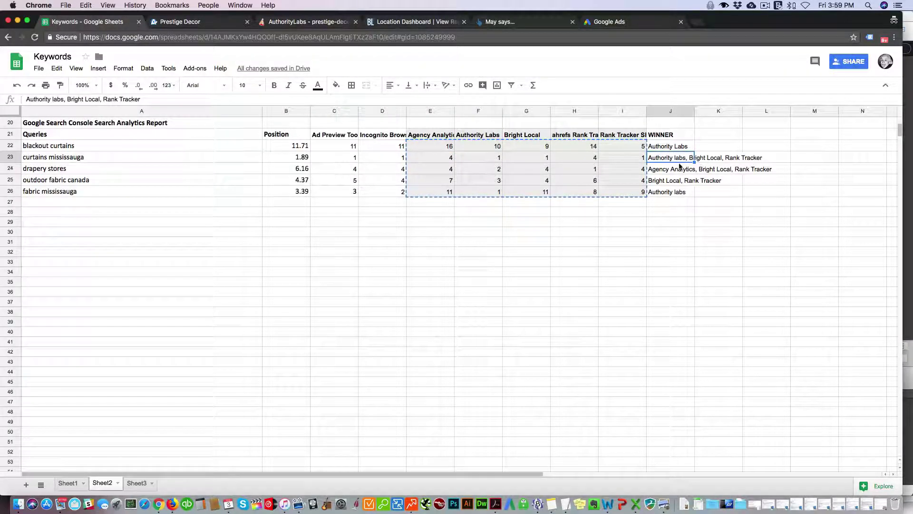